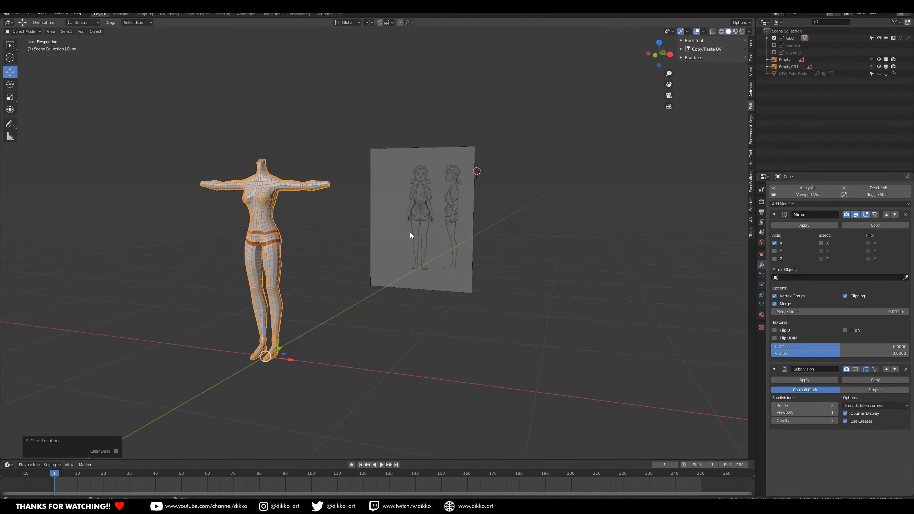
- Duplicate the ring of faces at the body's wrist end and separate it into its own object
mouse_move(410, 232)
middle_down()
mouse_move(262, 323)
mouse_move(271, 273)
mouse_move(415, 293)
mouse_move(363, 259)
mouse_move(249, 253)
mouse_move(396, 253)
mouse_move(448, 266)
mouse_move(379, 320)
mouse_move(326, 304)
middle_up()
scroll(447, 266, up, 3)
scroll(326, 303, up, 2)
key(Tab)
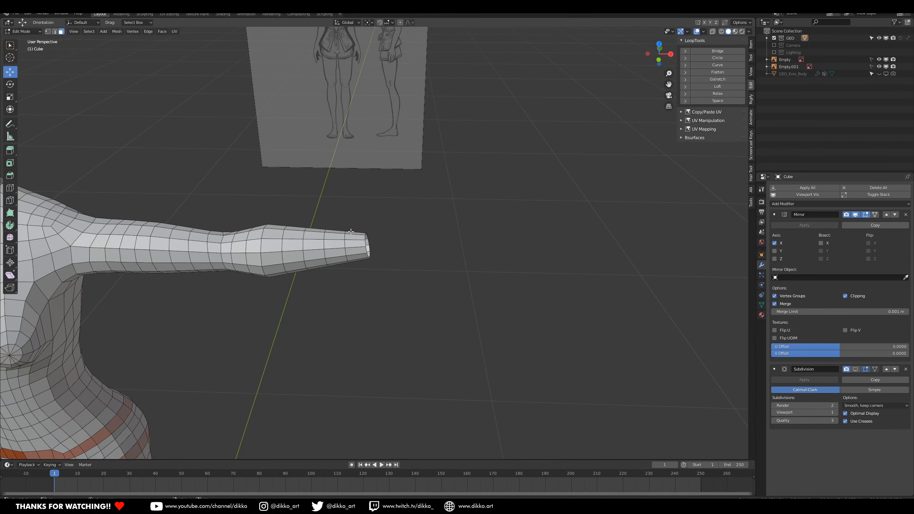
key(shift+d)
right_click(352, 242)
key(p)
click(353, 240)
key(Tab)
- Enable the Screencast Keys display, hide the body mesh and select the separated wrist piece
click(752, 133)
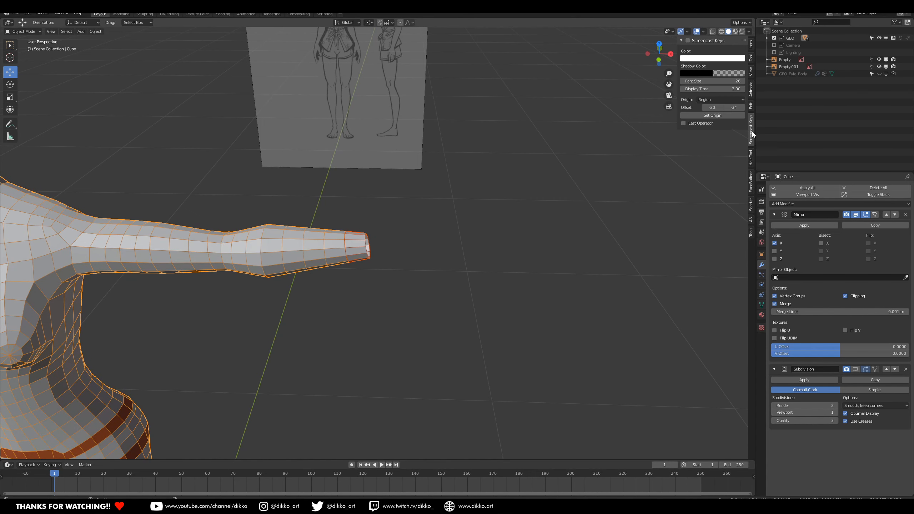
right_click(226, 249)
right_click(226, 249)
key(h)
right_click(368, 245)
mouse_move(369, 245)
middle_down()
mouse_move(321, 241)
mouse_move(365, 243)
middle_up()
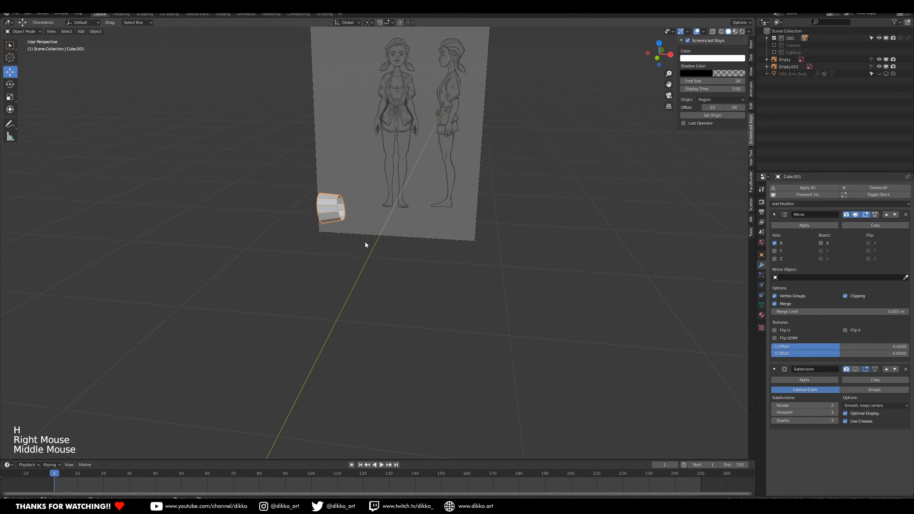
- Select the edge loop at the outer end of the wrist piece in Edit Mode and scale it
key(Tab)
key(a)
key(KP_Decimal)
middle_drag(348, 207, 432, 209)
click(54, 32)
alt+right_click(384, 181)
alt+right_click(384, 181)
middle_drag(384, 182, 543, 278)
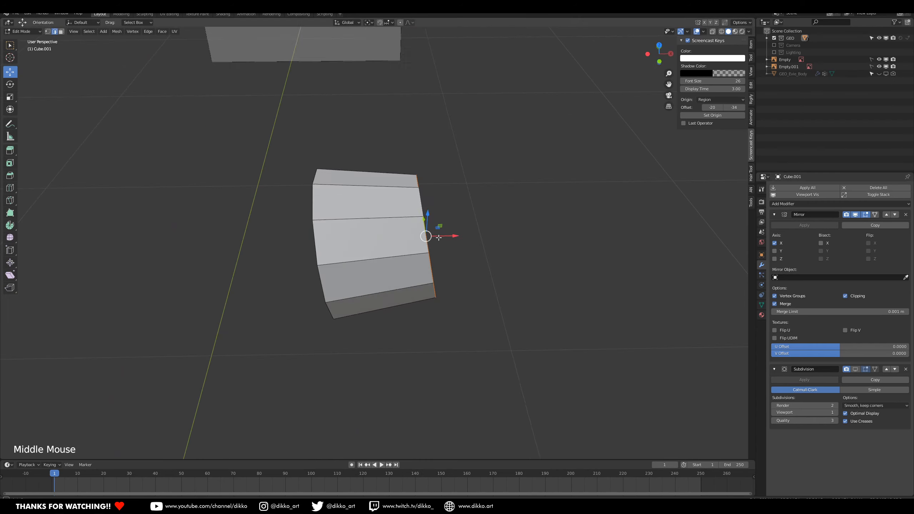
middle_drag(440, 238, 631, 370)
key(s)
click(429, 239)
- Count the edges around the outer opening of the wrist ring, selecting them one by one
middle_drag(428, 239, 358, 224)
right_click(382, 175)
right_click(413, 176)
right_drag(439, 191, 443, 198)
key(ctrl+z)
right_click(455, 219)
right_click(456, 250)
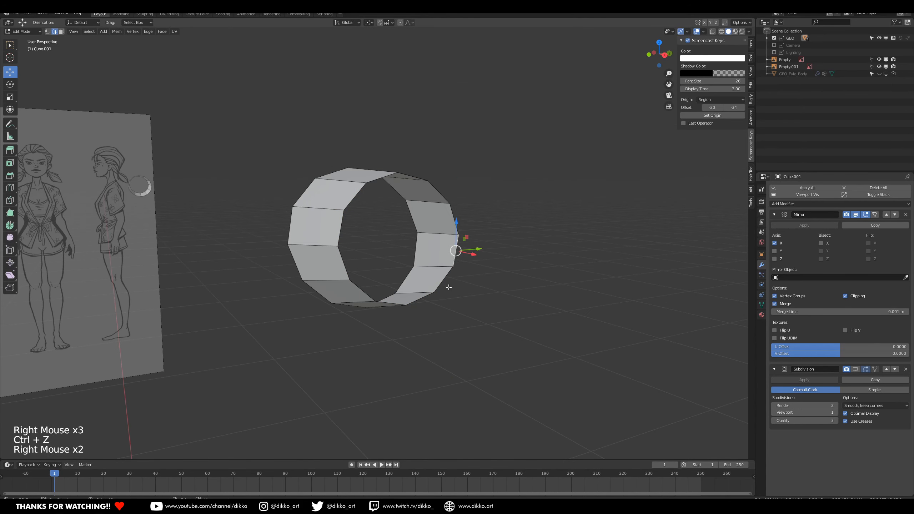
right_click(363, 290)
right_click(345, 264)
right_click(341, 229)
right_click(354, 197)
middle_drag(355, 198, 413, 295)
- Extrude the wrist piece's outer edge loop outward along the X axis to form the palm
alt+right_click(357, 231)
scroll(417, 299, down, 2)
key(e)
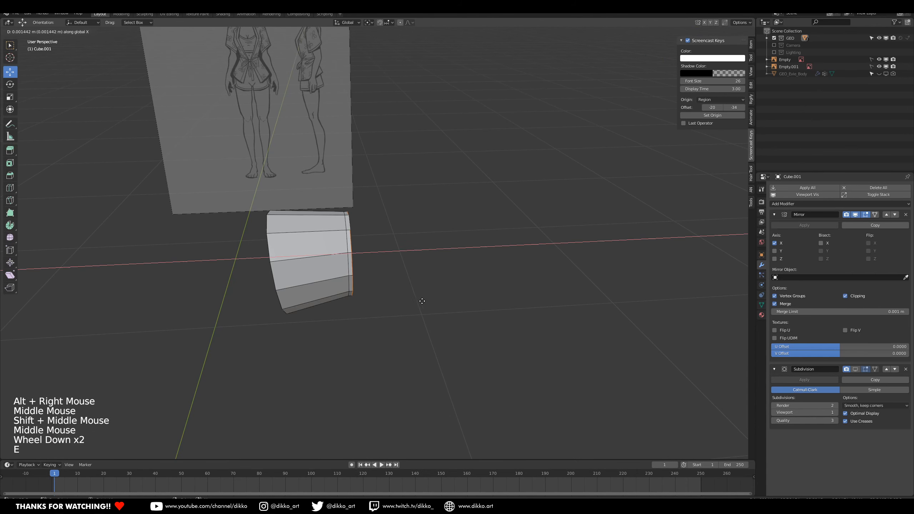
click(572, 302)
middle_drag(571, 303, 504, 280)
- Widen the extruded palm end loop along Y, flatten it along Z, and shift it, including about 0.0026 m up along Z
key(s)
key(y)
click(584, 313)
key(s)
key(z)
click(467, 310)
drag(521, 284, 543, 288)
drag(518, 253, 519, 245)
middle_drag(519, 245, 441, 250)
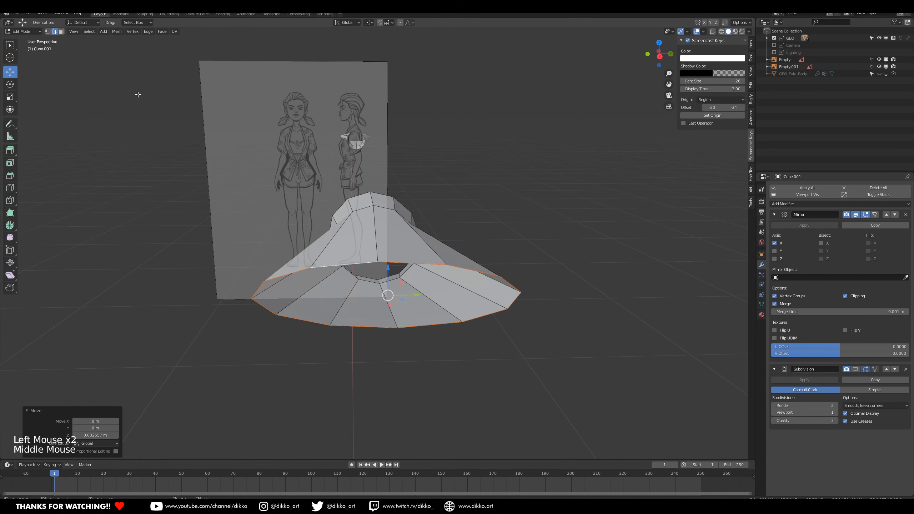
- Fill the open end of the palm with faces spanning its upper and lower edges
click(55, 33)
right_click(347, 263)
middle_drag(346, 264, 348, 277)
shift+right_click(361, 358)
key(f)
right_click(389, 351)
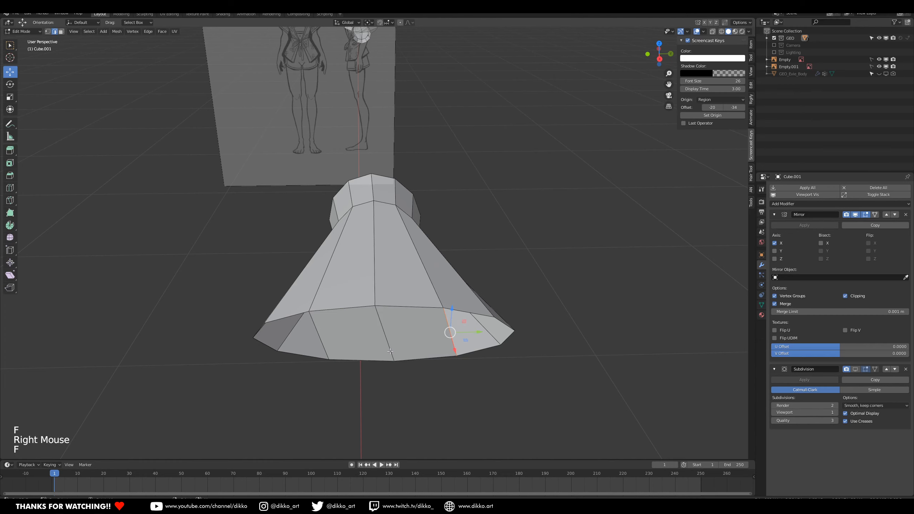
key(f)
key(f)
middle_drag(449, 331, 525, 288)
right_click(259, 288)
key(f)
middle_drag(260, 288, 402, 270)
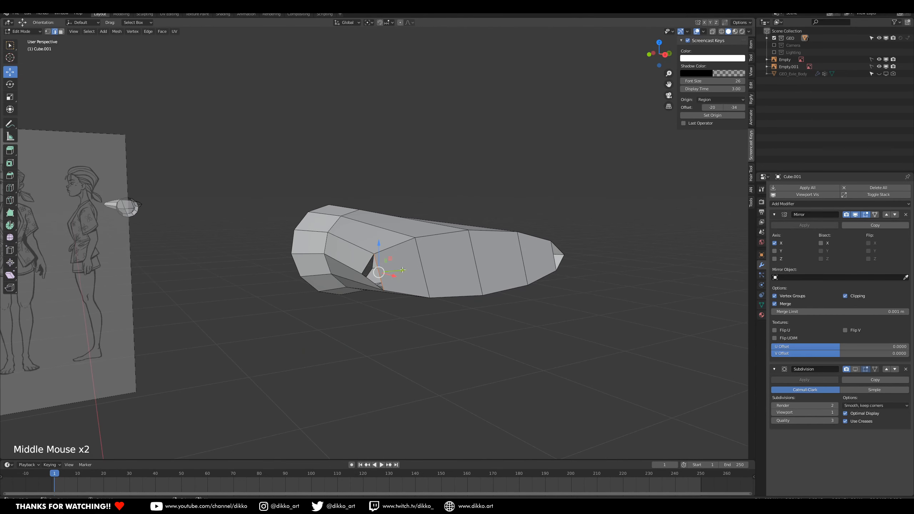
- Add a horizontal loop cut through the palm's end faces and merge the loose vertex pair at one side
click(465, 268)
scroll(338, 268, up, 1)
right_click(357, 284)
shift+right_click(383, 279)
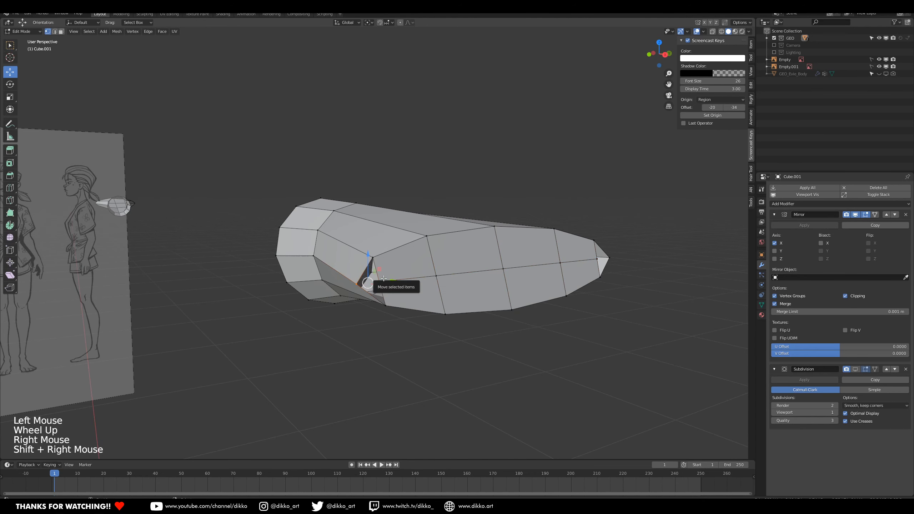
key(m)
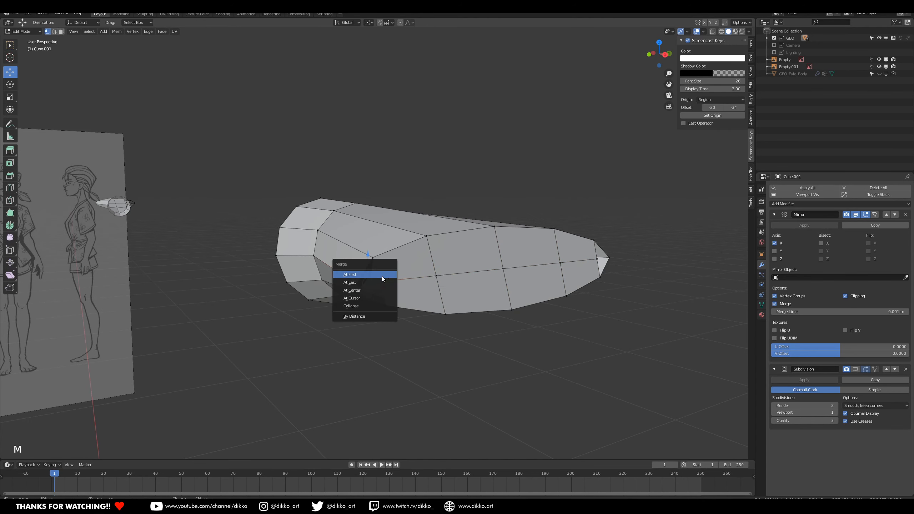
click(382, 276)
- Merge the loose vertex pair at the opposite side of the palm's end at center
middle_drag(377, 287, 586, 272)
right_click(573, 260)
shift+right_click(571, 275)
key(m)
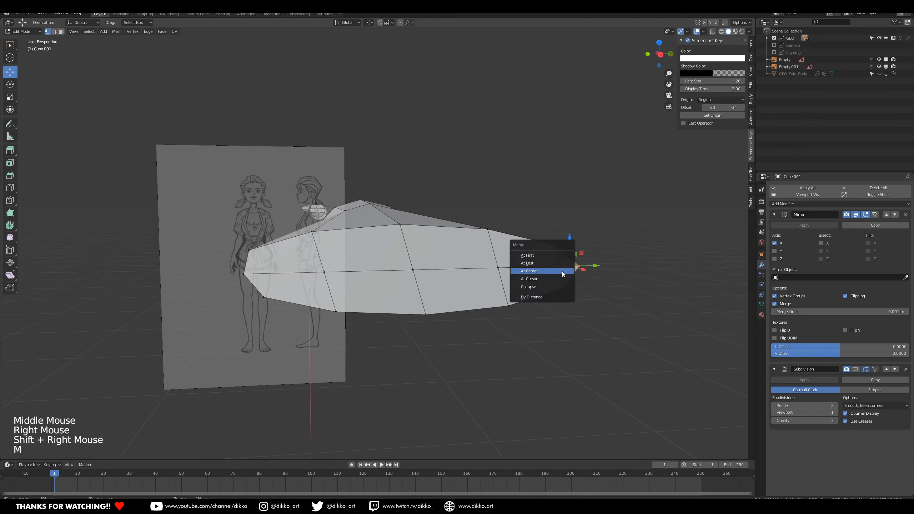
click(555, 272)
- Straighten the first inner vertical edge line on the palm's end by scaling it along Y
click(55, 31)
alt+right_click(321, 262)
right_click(320, 257)
shift+right_click(334, 301)
key(s)
key(y)
click(317, 273)
- Straighten the remaining two inner vertical edge lines on the palm's end by scaling each along Y
right_click(410, 253)
shift+right_click(434, 296)
key(s)
key(y)
click(413, 276)
right_click(497, 251)
shift+right_click(507, 291)
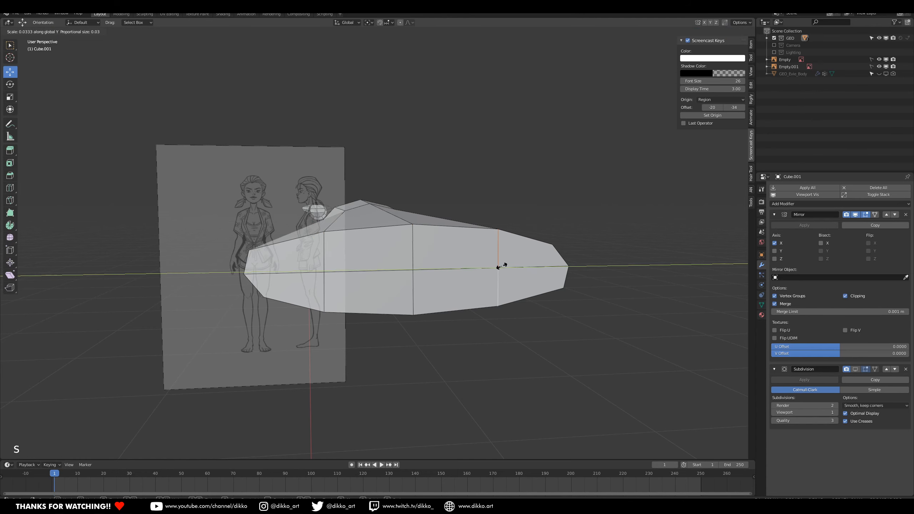
middle_drag(500, 265, 414, 274)
- Straighten the outermost edge line at the near side of the palm's end by scaling it along Y to about 0.01
right_click(369, 280)
shift+right_click(373, 286)
key(s)
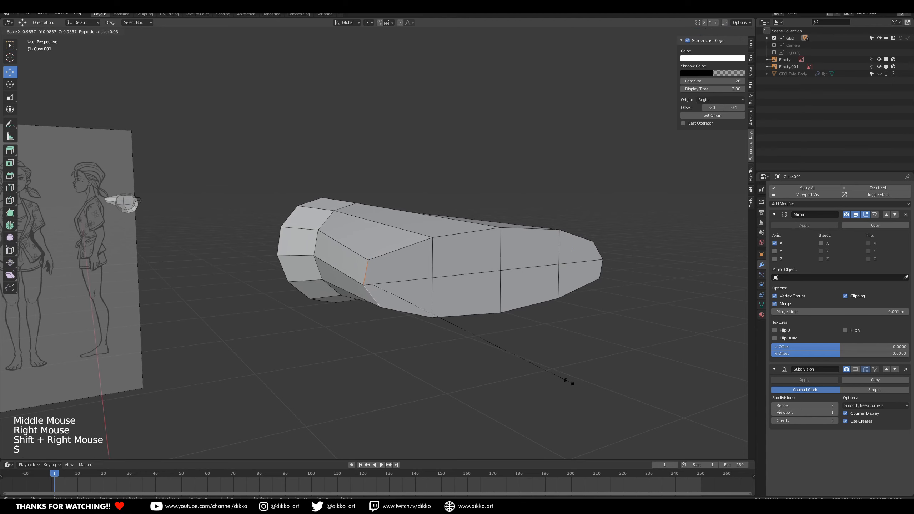
key(y)
click(389, 295)
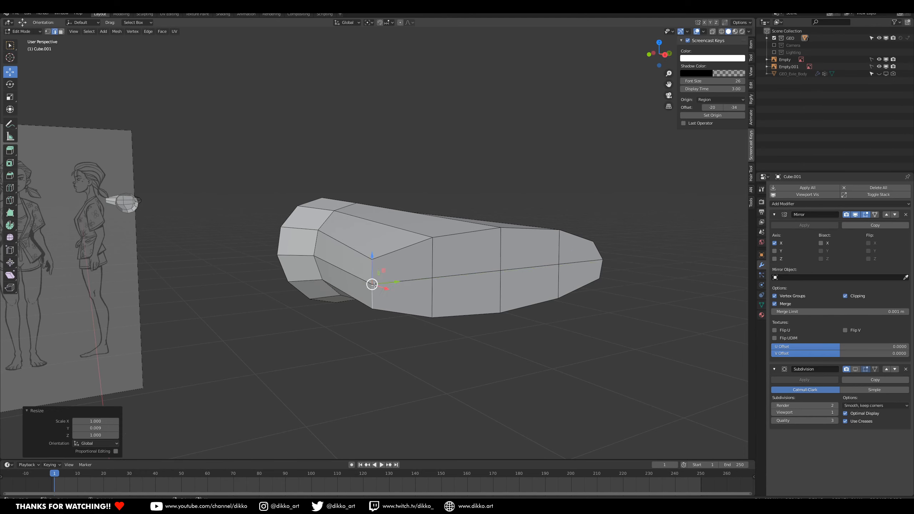
- Straighten the outermost edge line at the other side of the palm's end by scaling it along Y to about 0.05
middle_drag(446, 288, 353, 298)
right_click(546, 296)
shift+right_click(554, 315)
key(s)
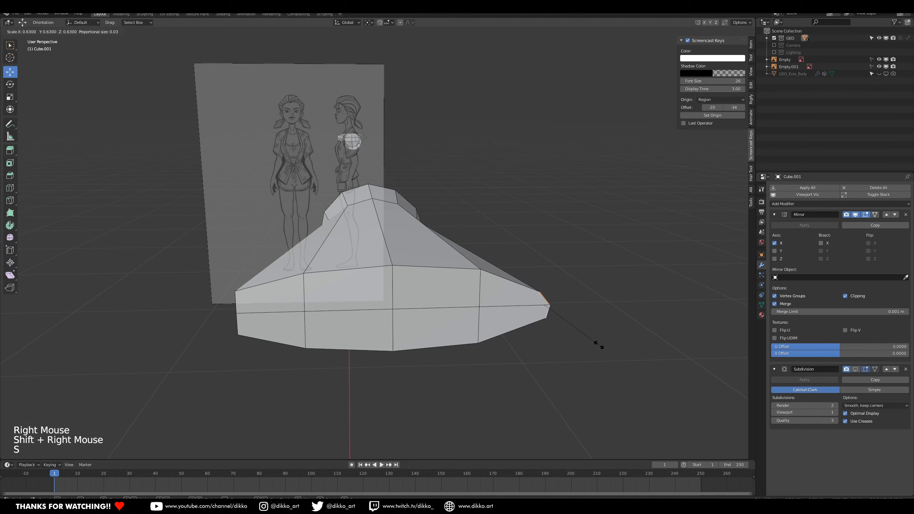
key(y)
click(541, 292)
middle_drag(541, 307, 517, 359)
middle_drag(460, 307, 406, 348)
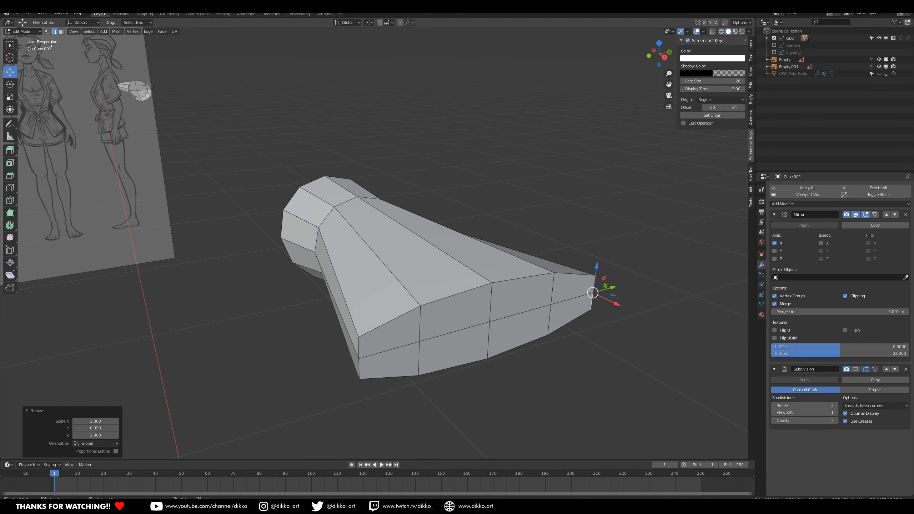
- Bevel the first inner vertical edge line on the palm's end with 2 segments and an offset of about 0.0023 m
right_click(420, 327)
key(ctrl+z)
shift+right_click(419, 358)
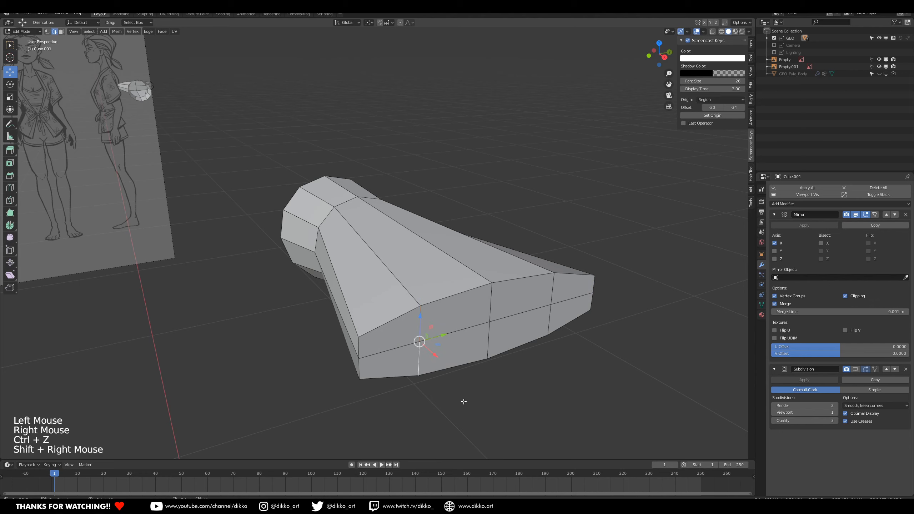
middle_drag(419, 359, 471, 406)
key(ctrl+b)
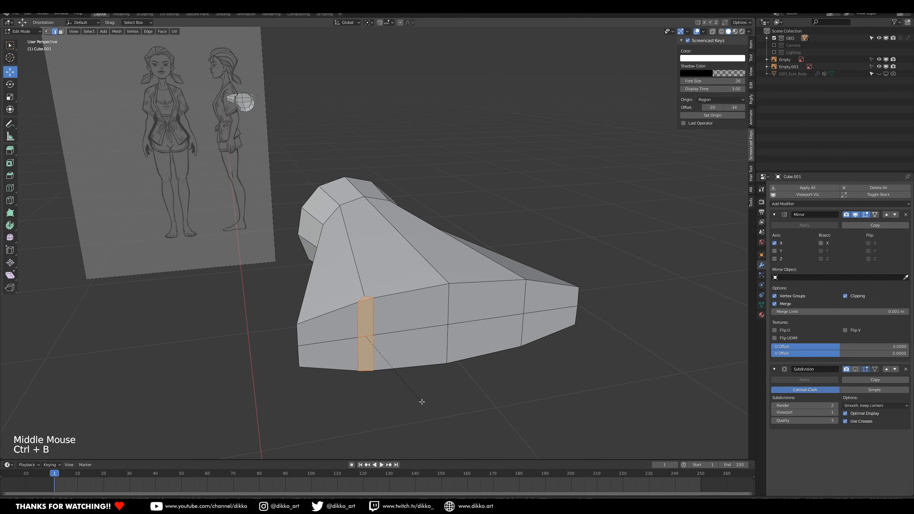
click(422, 402)
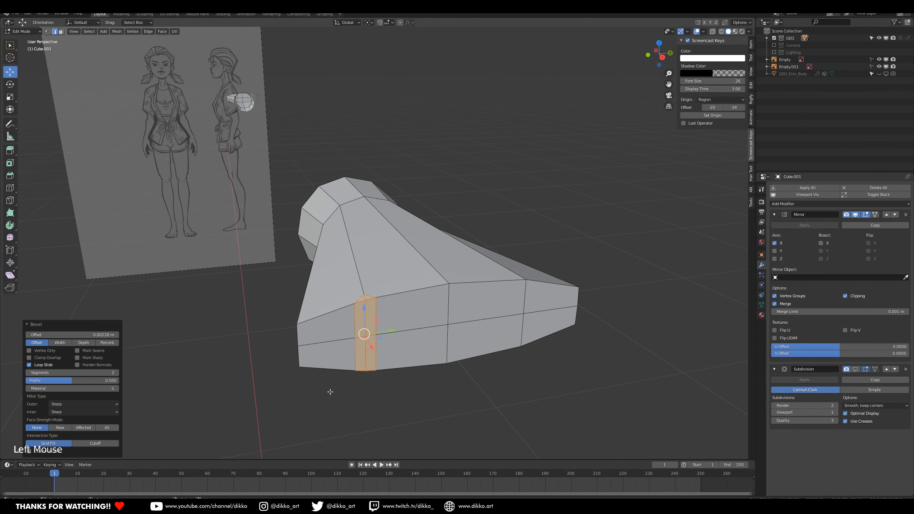
- Bevel the middle and third vertical edge lines on the palm's end in the same way
right_click(451, 299)
shift+right_click(449, 344)
key(ctrl+b)
click(481, 387)
right_click(526, 296)
shift+right_click(523, 329)
key(ctrl+b)
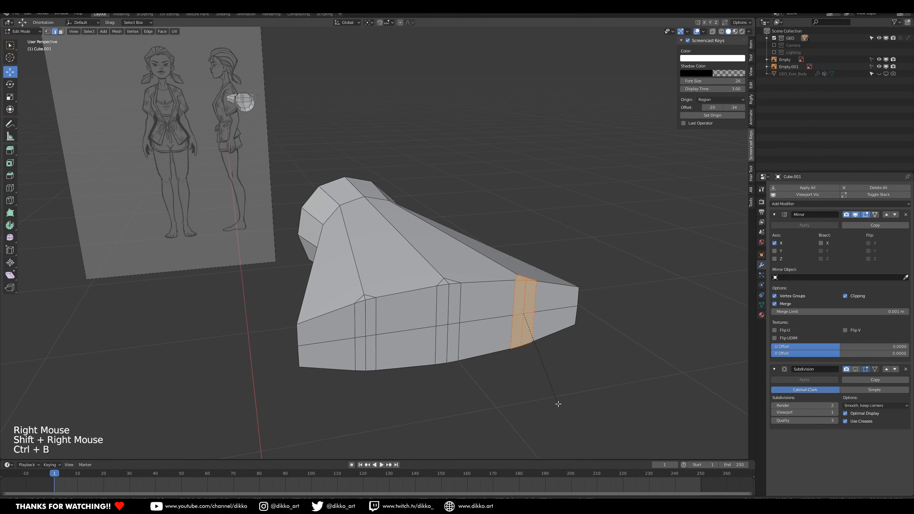
click(558, 404)
- Select the short edges at the upper ends of the three bevels and set the viewport Clip Start to 0.001 m
right_click(363, 297)
scroll(421, 296, up, 1)
scroll(420, 296, down, 1)
middle_drag(420, 296, 423, 334)
shift+middle_drag(423, 335, 436, 276)
shift+right_click(450, 291)
shift+right_click(516, 273)
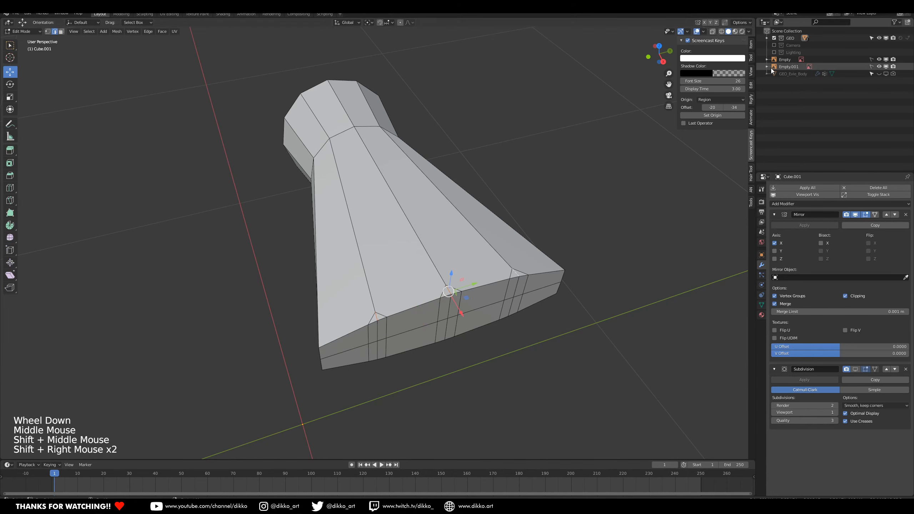
click(751, 72)
drag(729, 59, 706, 59)
middle_drag(437, 310, 435, 226)
- Add the matching short edges at the underside bevel ends to the selection and dissolve them all
scroll(389, 101, up, 2)
shift+middle_drag(387, 90, 365, 206)
shift+right_click(364, 206)
shift+right_click(467, 236)
key(ctrl+z)
shift+right_click(556, 263)
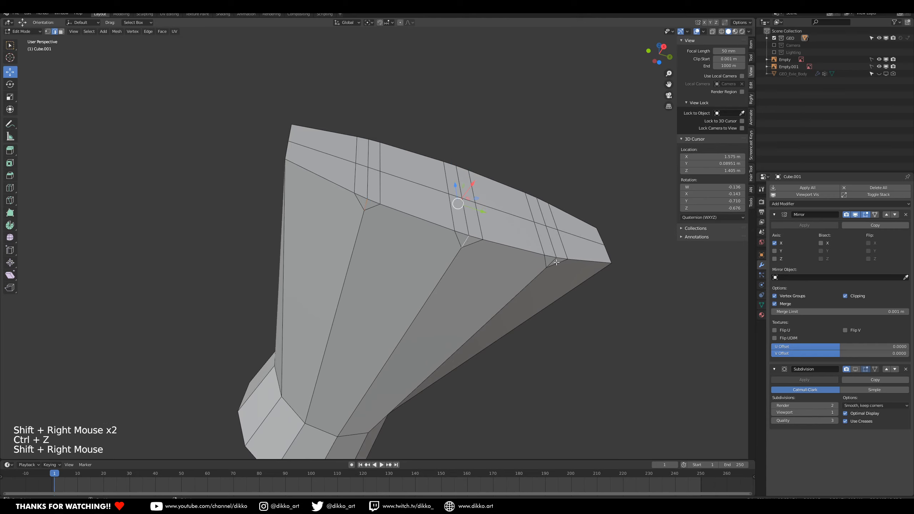
shift+right_click(558, 267)
key(ctrl+x)
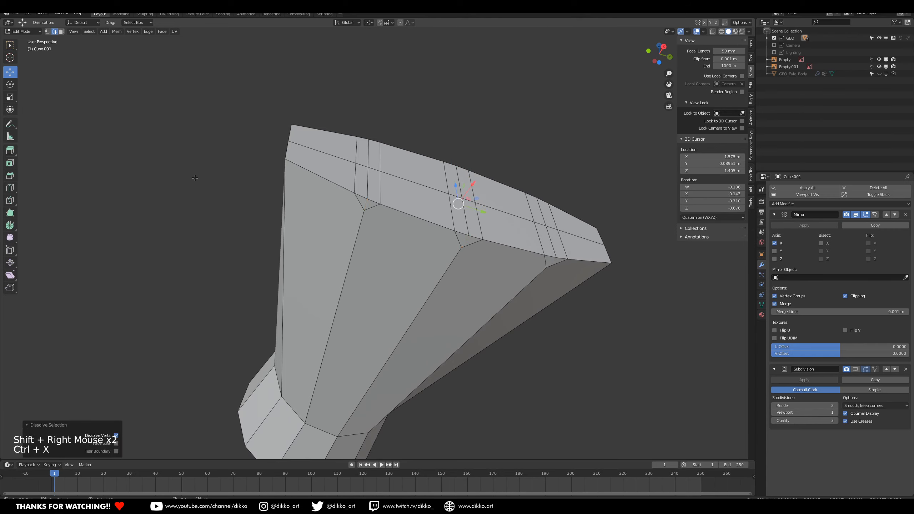
- Knife-cut across the palm's underside, connecting the pointed tips of the three bevels
middle_drag(195, 178, 304, 249)
key(ctrl+r)
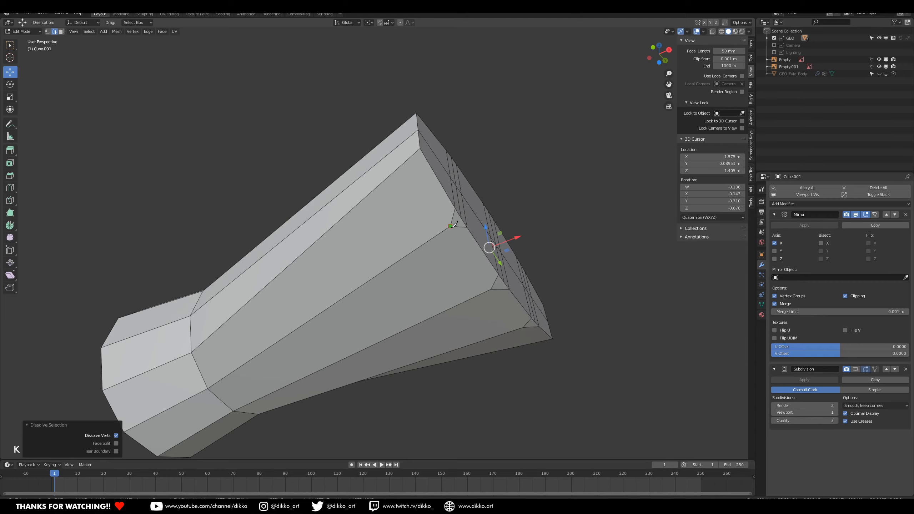
middle_drag(493, 287, 395, 229)
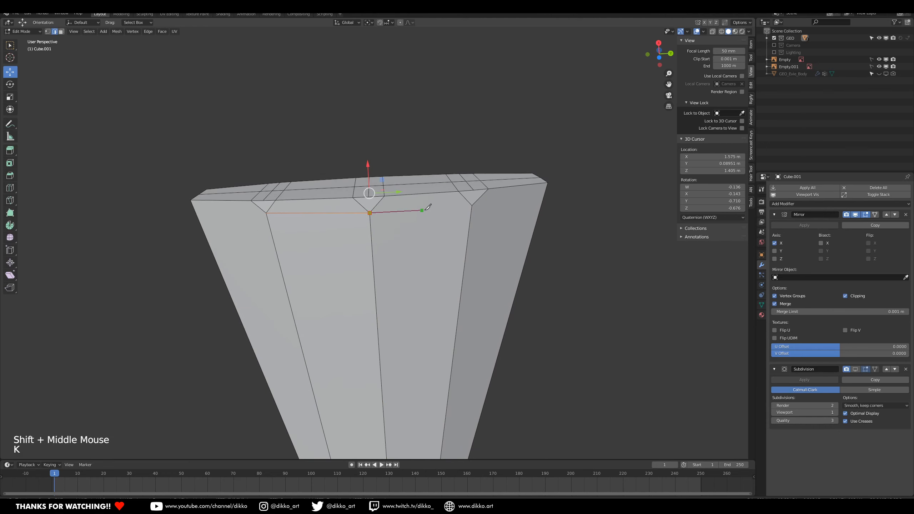
middle_drag(474, 204, 312, 265)
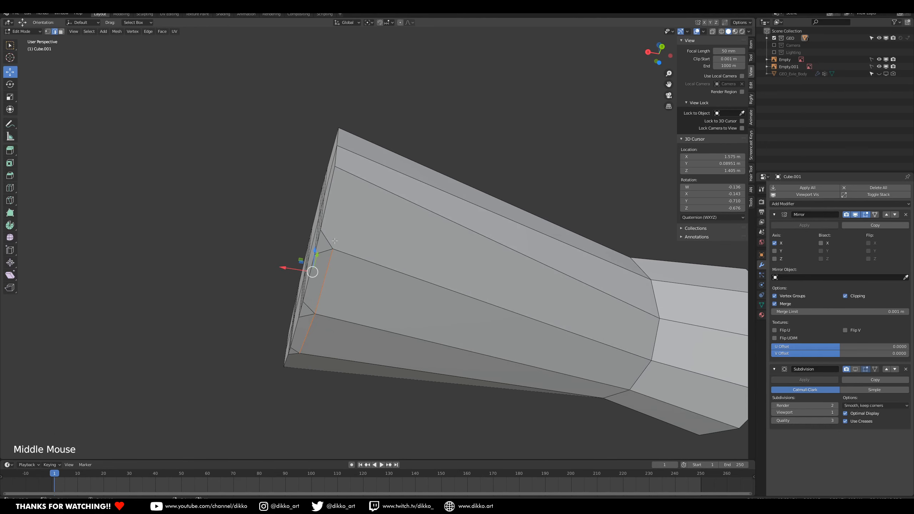
- Extend the knife cut from the last underside bevel tip around the side faces of the palm
key(l)
key(k)
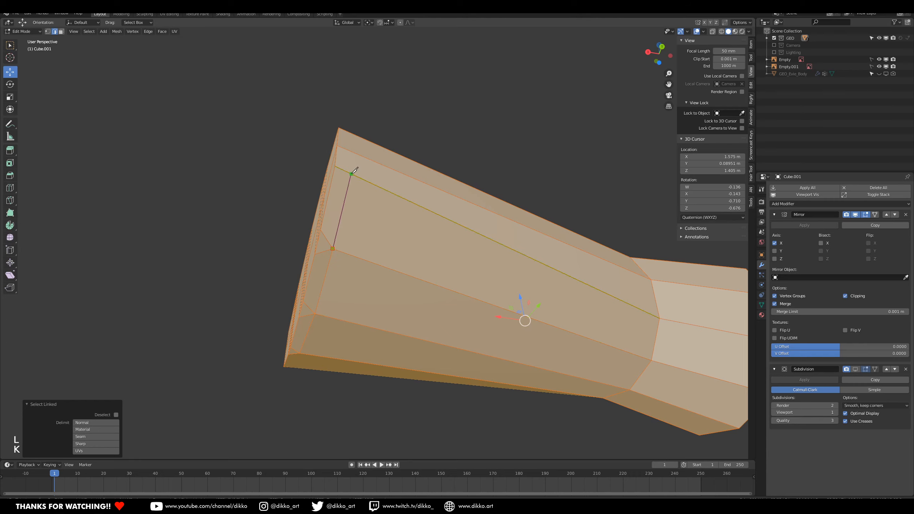
click(351, 174)
key(space)
middle_drag(351, 174, 344, 283)
right_click(364, 216)
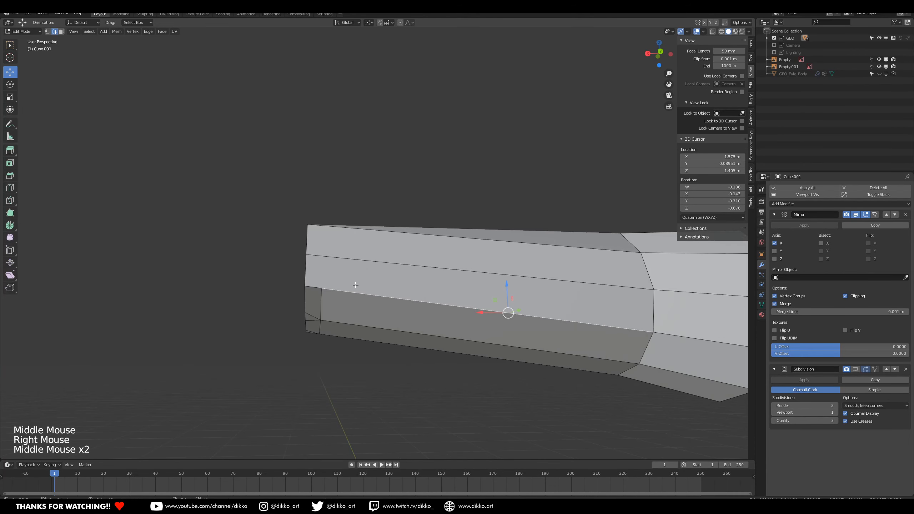
key(k)
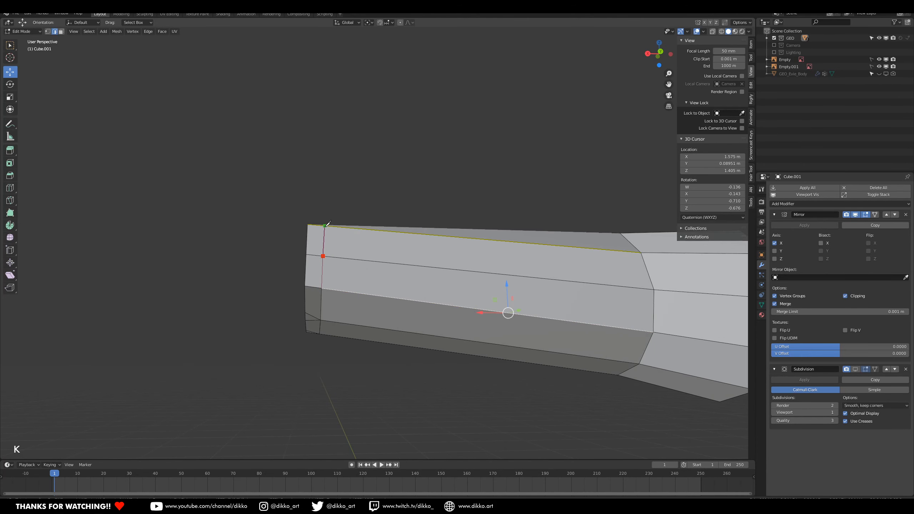
middle_drag(325, 227, 345, 331)
right_click(347, 332)
key(k)
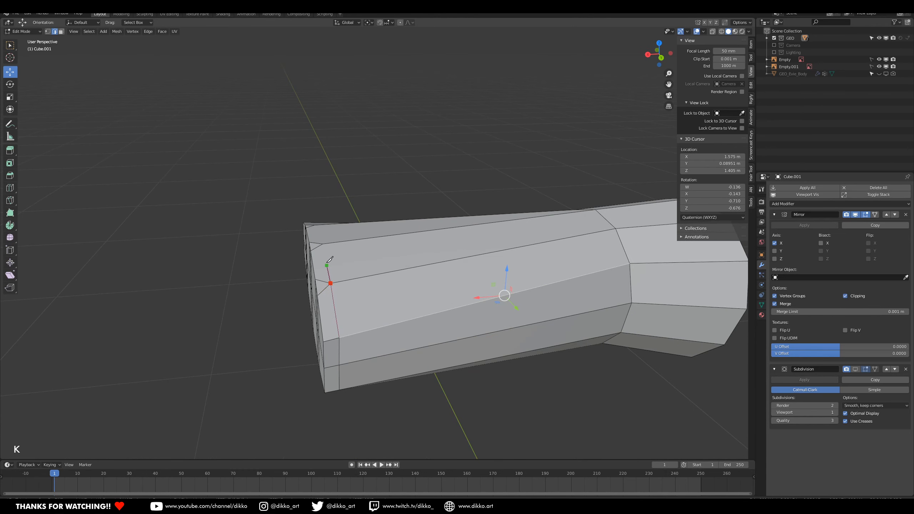
middle_drag(327, 251, 446, 295)
middle_drag(376, 338, 415, 386)
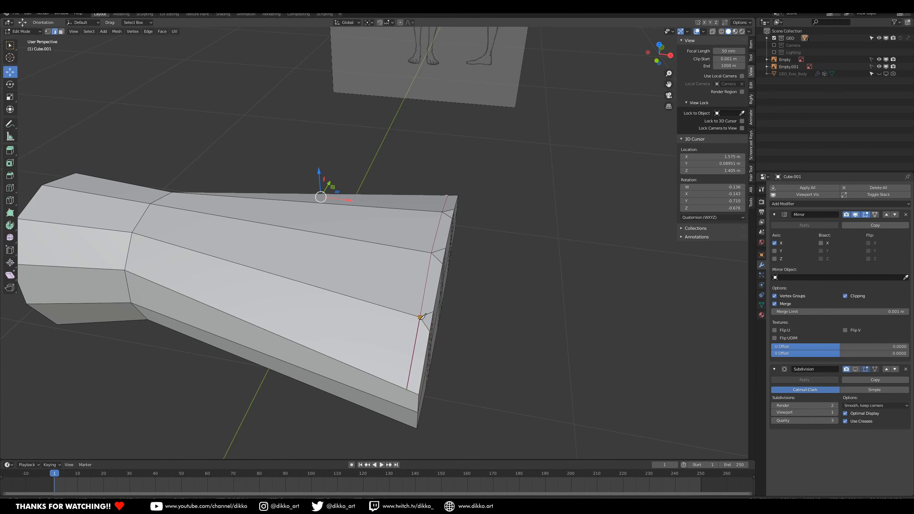
mouse_move(421, 316)
middle_down()
mouse_move(418, 329)
mouse_move(416, 301)
middle_up()
key(ctrl+z)
key(ctrl+shift+z)
right_click(417, 301)
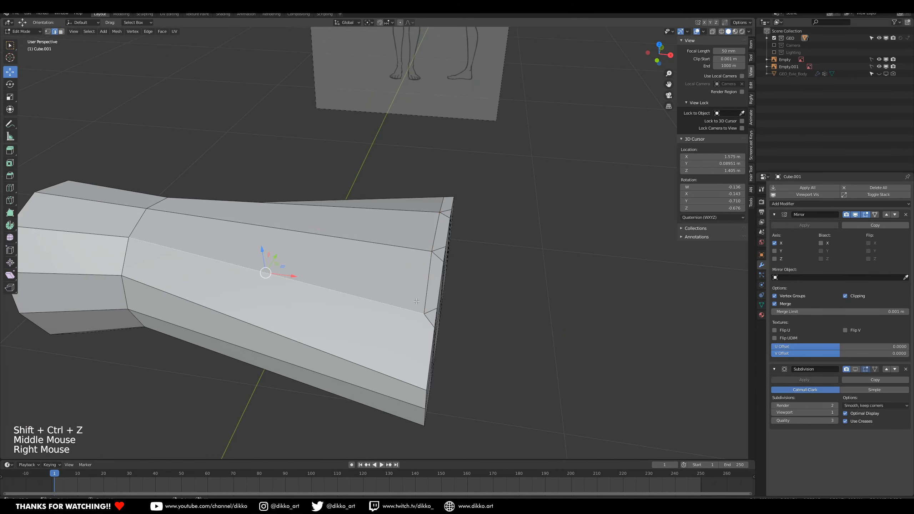
- Knife-cut across the palm's top side through the bevel tips and dissolve one leftover edge
key(k)
middle_drag(417, 381, 407, 272)
key(Return)
middle_drag(405, 271, 359, 334)
right_click(331, 290)
key(ctrl+x)
scroll(335, 290, down, 1)
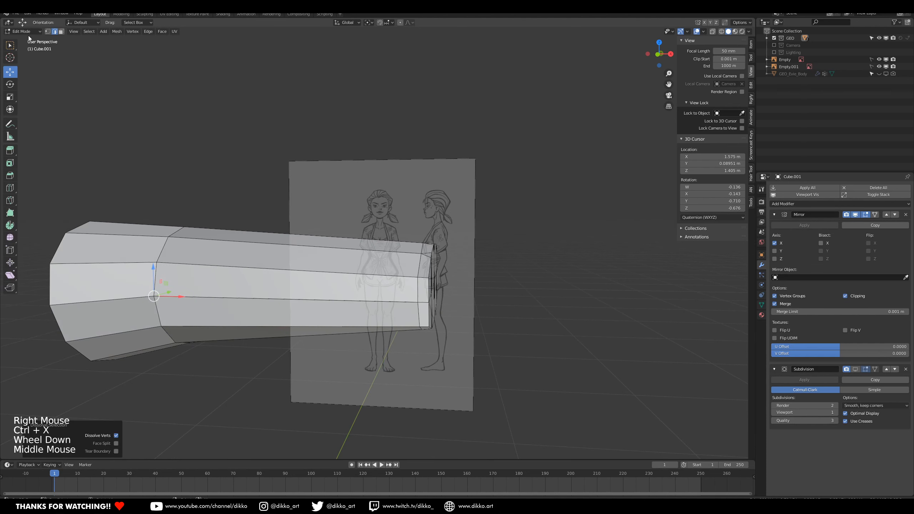
- Merge all of the mesh's vertices by distance
click(47, 31)
key(a)
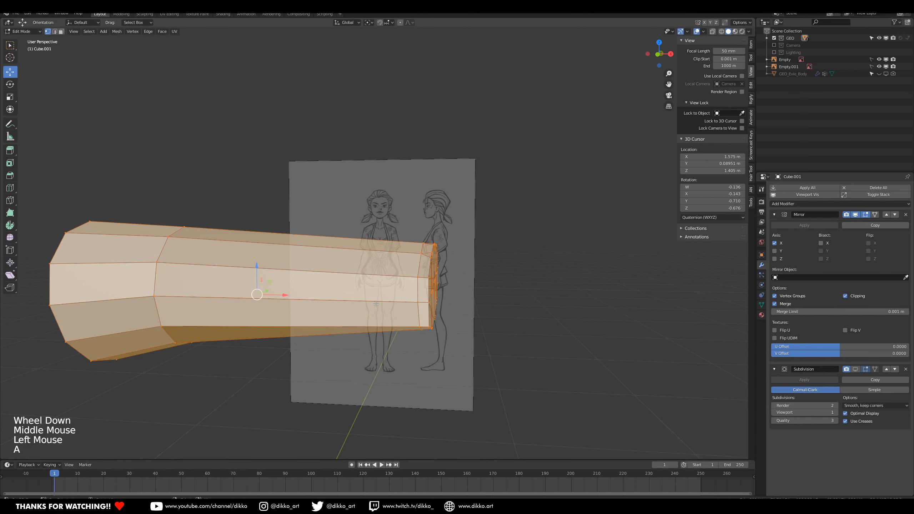
key(m)
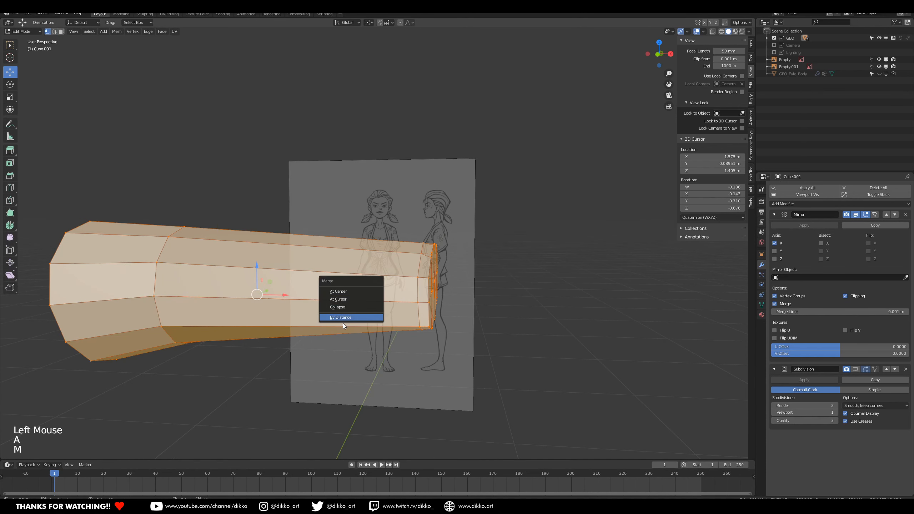
click(344, 318)
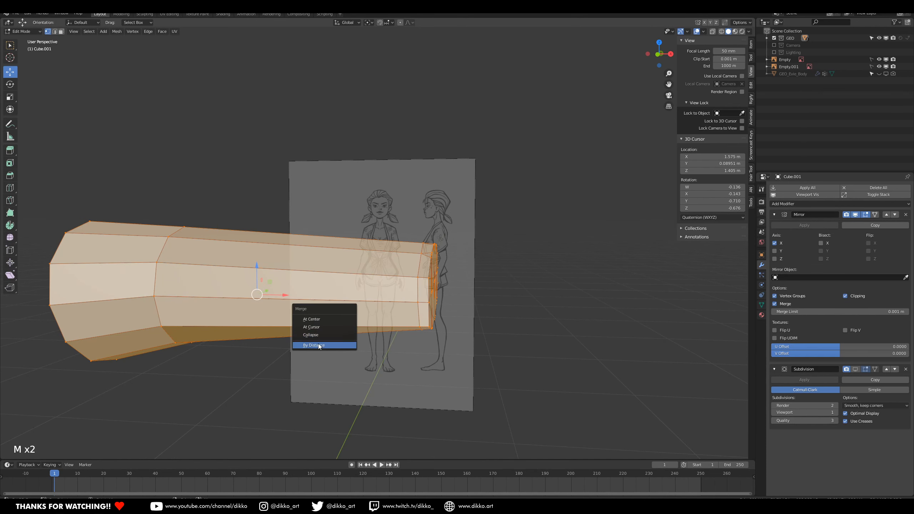
click(319, 346)
- Extrude the four pairs of faces at the palm's end by about 0.055 m as fingers and adjust their length slightly
middle_drag(319, 346, 333, 252)
click(61, 32)
right_click(334, 252)
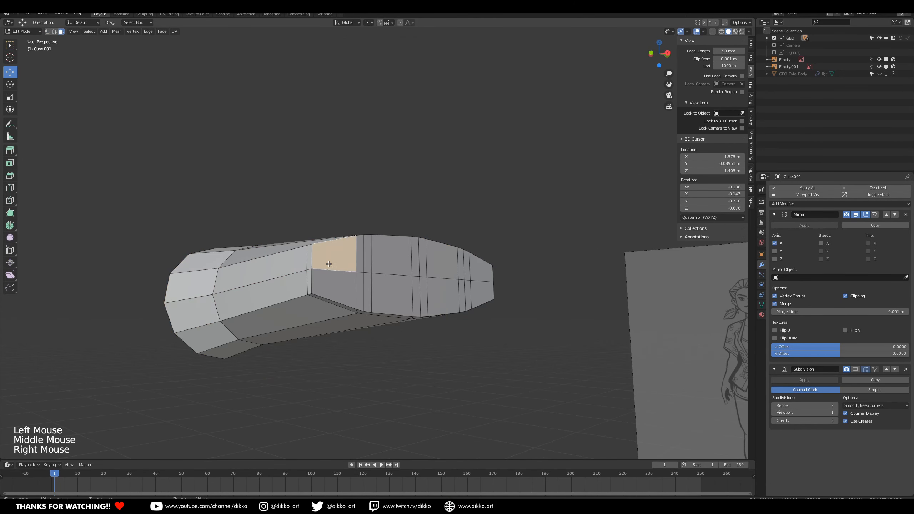
shift+right_click(334, 290)
shift+right_click(392, 256)
shift+right_click(392, 297)
shift+right_click(443, 260)
shift+right_click(443, 299)
shift+right_click(480, 282)
shift+right_click(480, 282)
middle_drag(480, 282, 426, 357)
scroll(386, 277, down, 2)
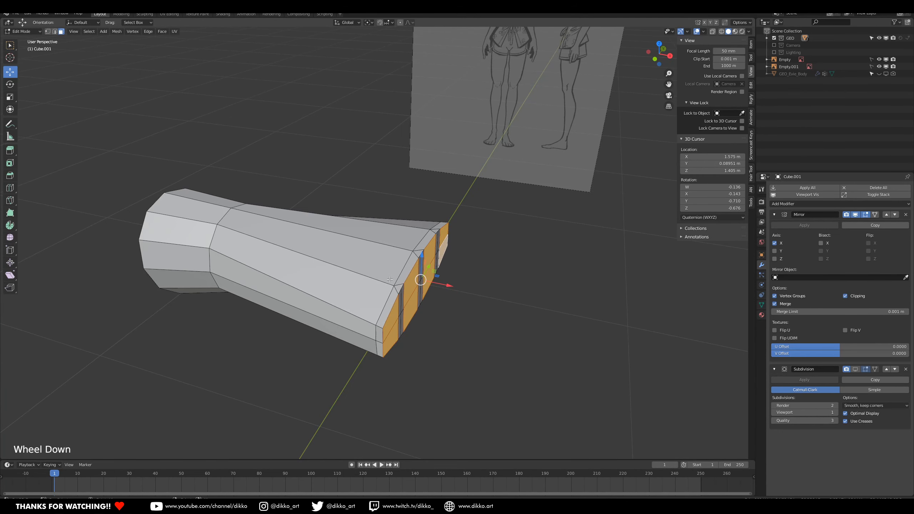
key(e)
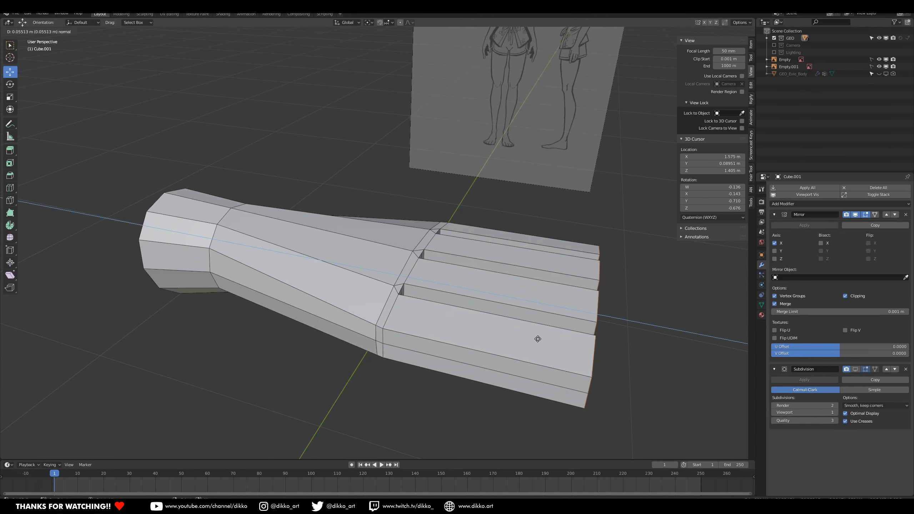
click(536, 339)
scroll(535, 339, down, 3)
mouse_move(535, 339)
middle_down()
mouse_move(408, 408)
mouse_move(531, 338)
middle_up()
drag(514, 304, 526, 308)
middle_drag(527, 308, 549, 288)
- Add three loop cuts around the hand between the wrist and the knuckles
key(ctrl+r)
click(340, 277)
click(381, 269)
middle_drag(382, 269, 245, 269)
scroll(355, 246, up, 1)
key(ctrl+r)
click(241, 267)
click(249, 270)
key(ctrl+r)
click(331, 269)
click(321, 269)
- Delete the ring of faces between the wrist and the palm
middle_drag(295, 249, 267, 288)
click(61, 32)
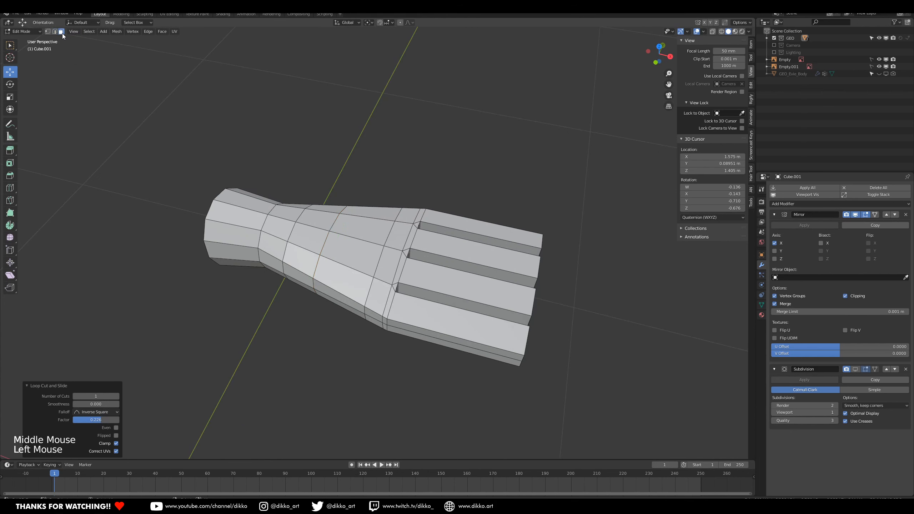
alt+right_click(318, 235)
key(x)
click(320, 235)
middle_drag(321, 235, 475, 321)
- Add a centred lengthwise loop cut along each of the four fingers, running through the palm
key(ctrl+r)
click(418, 392)
right_click(419, 392)
key(ctrl+r)
click(451, 380)
right_click(451, 380)
key(ctrl+r)
right_click(488, 355)
key(ctrl+r)
click(528, 336)
right_click(528, 335)
- Add a loop cut around the palm near its open wrist end
middle_drag(385, 299, 373, 279)
scroll(407, 321, up, 1)
key(ctrl+r)
click(358, 281)
click(352, 292)
- Merge three neighbouring vertices of the new loop at their center on one half of the palm's top side
scroll(373, 280, up, 1)
mouse_move(372, 279)
middle_down()
mouse_move(381, 272)
mouse_move(371, 272)
middle_up()
scroll(371, 272, down, 1)
middle_drag(370, 272, 315, 290)
scroll(203, 142, up, 1)
middle_drag(203, 142, 243, 261)
scroll(231, 253, up, 1)
scroll(231, 252, down, 1)
click(47, 31)
scroll(303, 263, up, 1)
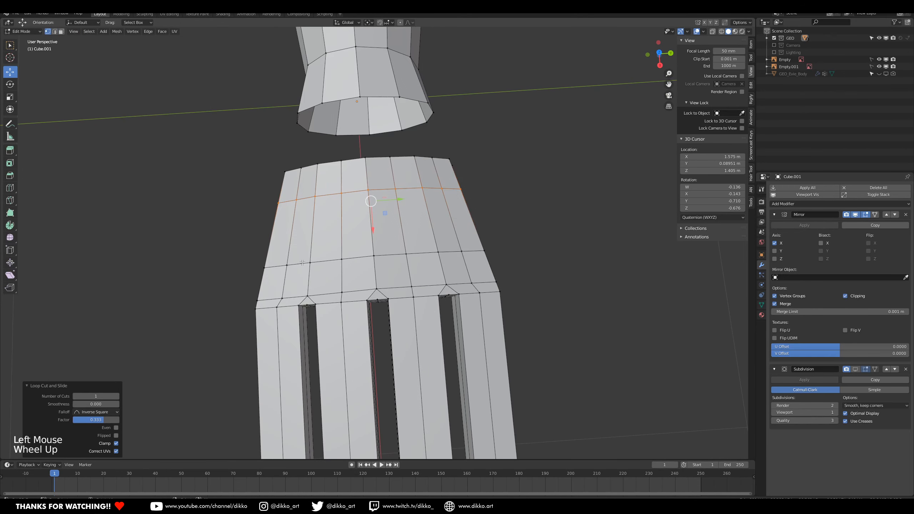
right_click(296, 200)
shift+right_click(317, 197)
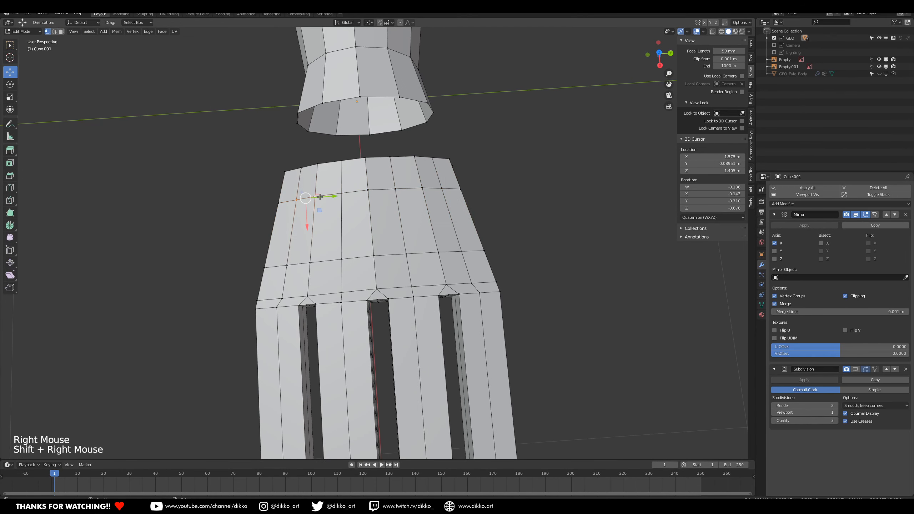
right_click(340, 204)
shift+right_click(368, 199)
shift+right_click(396, 198)
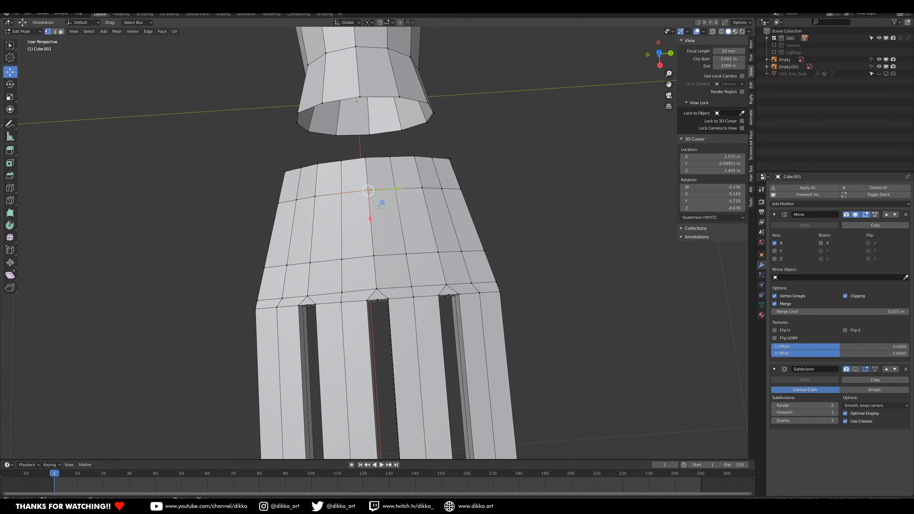
right_click(297, 203)
shift+right_click(317, 200)
key(alt+m)
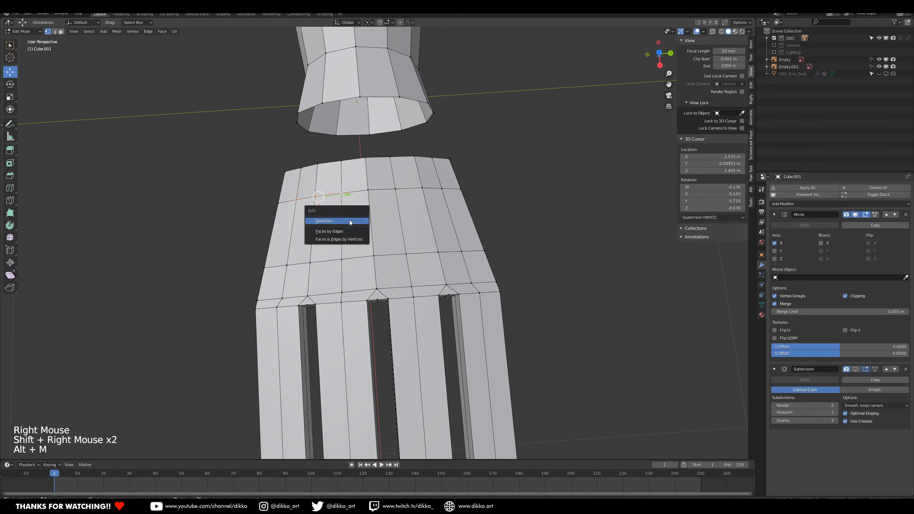
key(m)
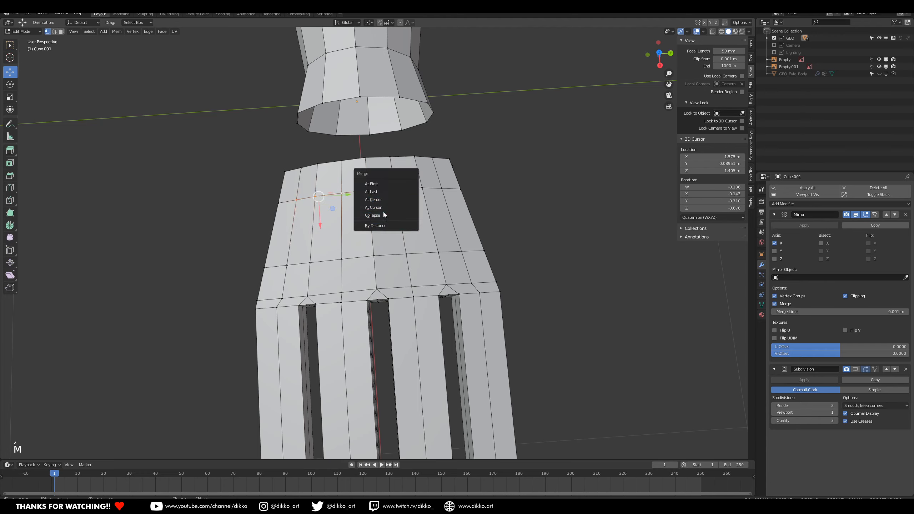
click(374, 200)
- Merge the matching three loop vertices at their center on the other half of the palm's top side
right_click(396, 188)
shift+right_click(439, 188)
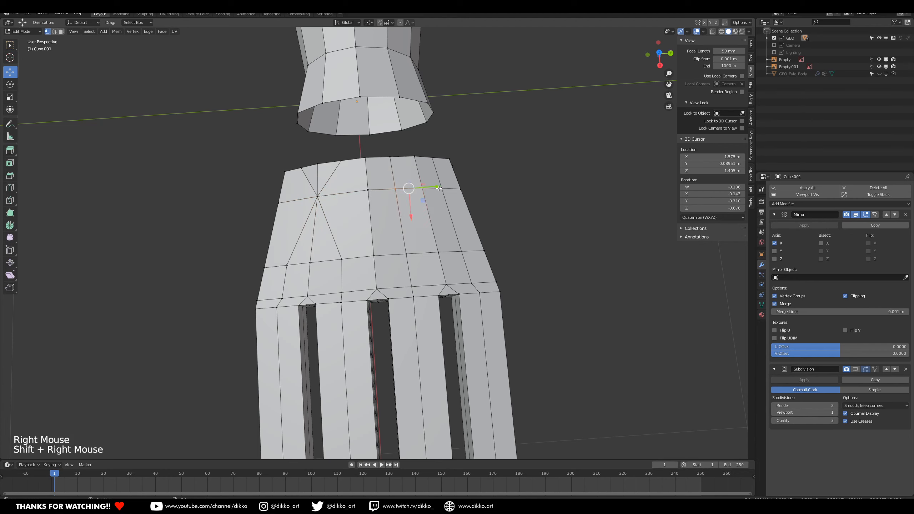
key(m)
click(447, 223)
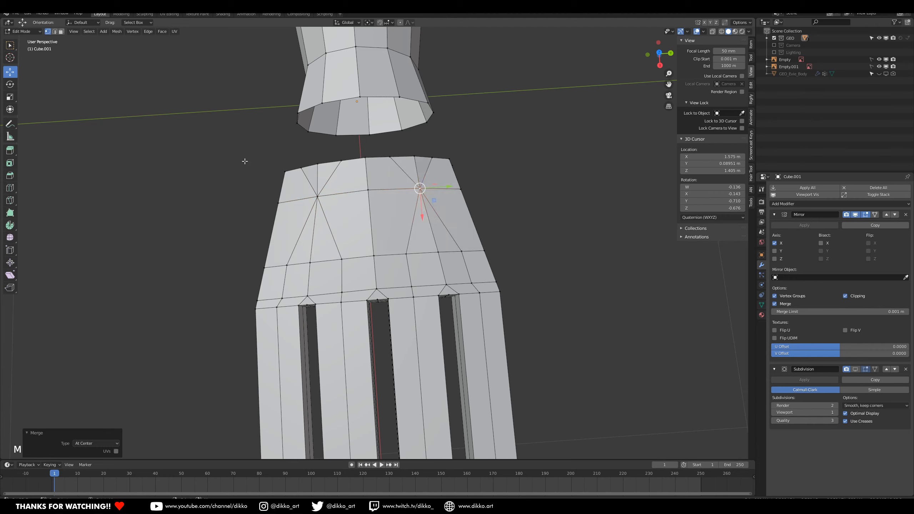
- Dissolve the outer edges running from both merged vertices toward the wrist and the middle edges running toward the fingers
click(55, 31)
right_click(319, 174)
key(ctrl+x)
right_click(408, 198)
shift+right_click(419, 187)
key(ctrl+x)
right_click(406, 232)
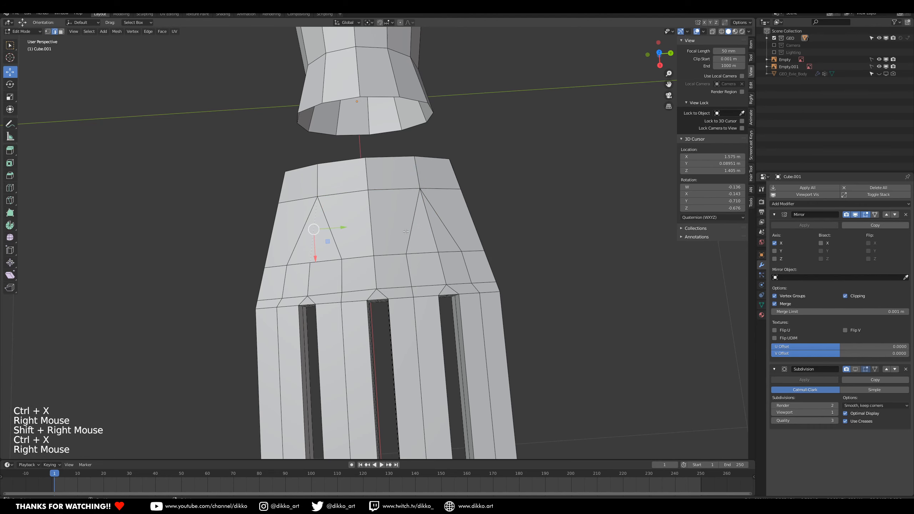
shift+right_click(426, 230)
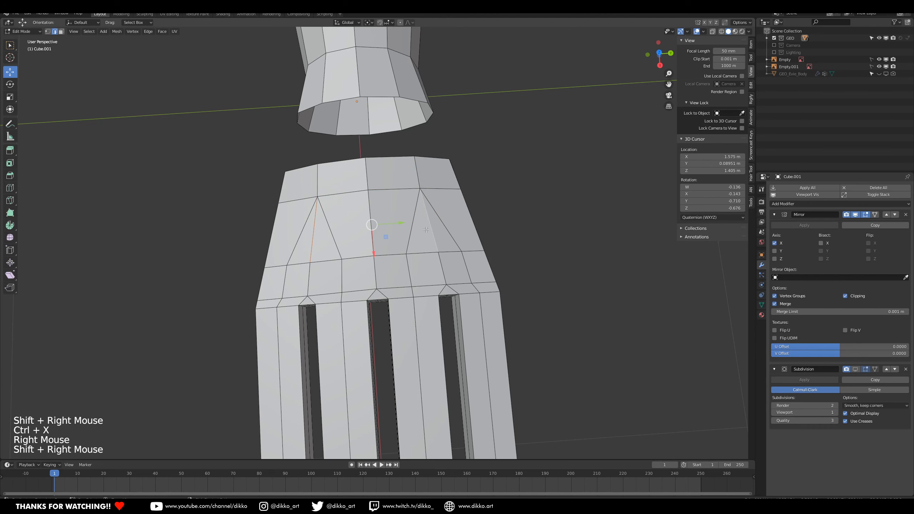
key(ctrl+x)
middle_drag(425, 230, 412, 198)
scroll(426, 295, down, 2)
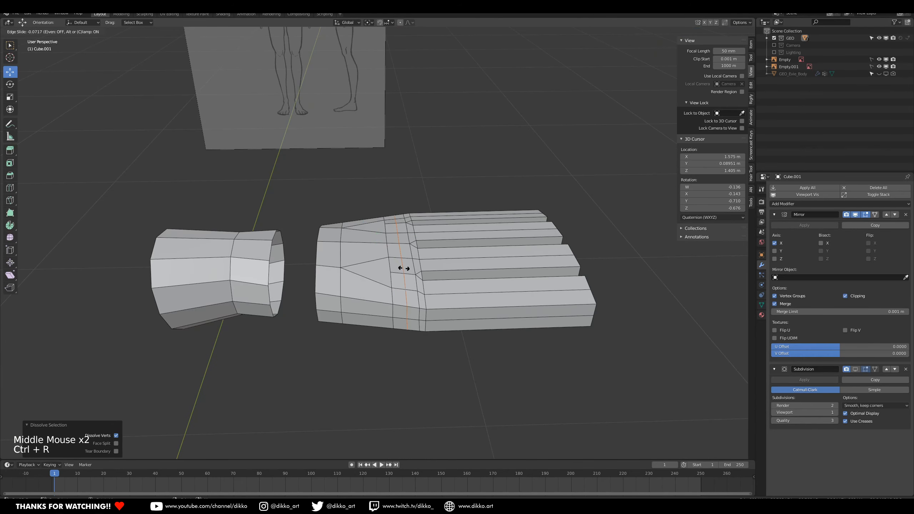
click(406, 276)
key(ctrl+z)
- On the palm's underside, merge three loop vertices at their center and dissolve the two surplus edges toward the wrist
middle_drag(450, 144, 405, 185)
scroll(416, 196, up, 1)
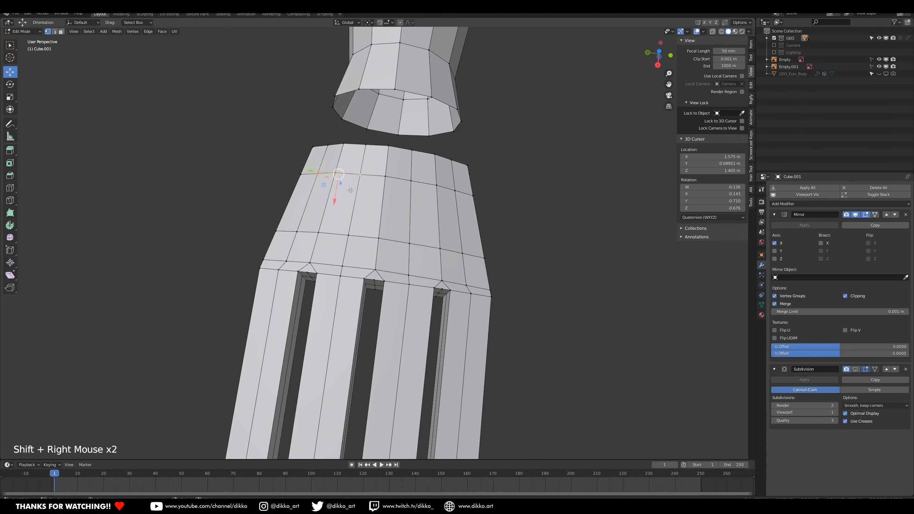
key(m)
click(347, 180)
right_click(329, 159)
shift+right_click(351, 158)
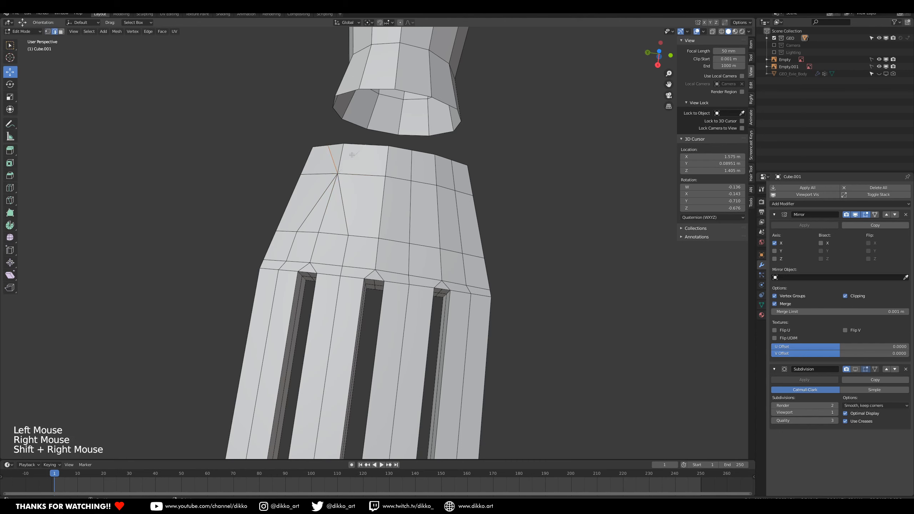
key(ctrl+x)
- Merge the three loop vertices on the underside's other half and dissolve their surplus edges toward the wrist
middle_drag(277, 112, 271, 109)
shift+middle_drag(272, 109, 217, 107)
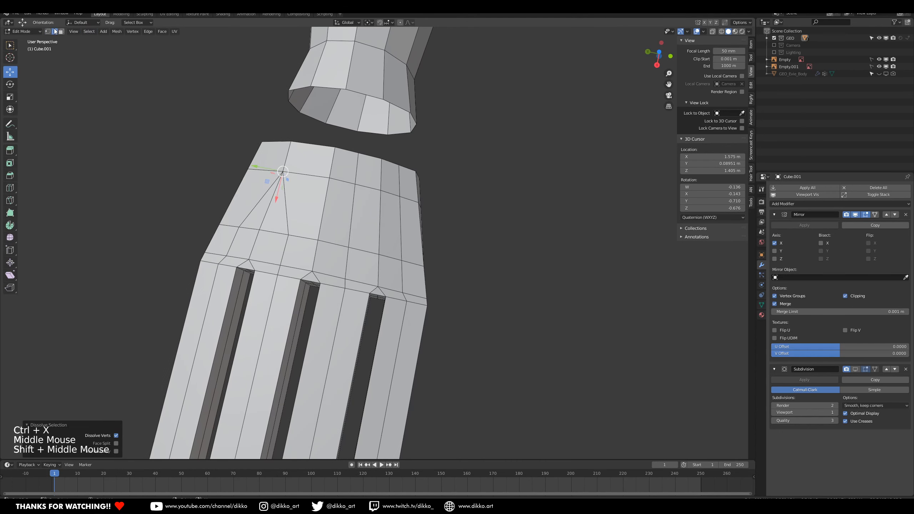
right_click(363, 188)
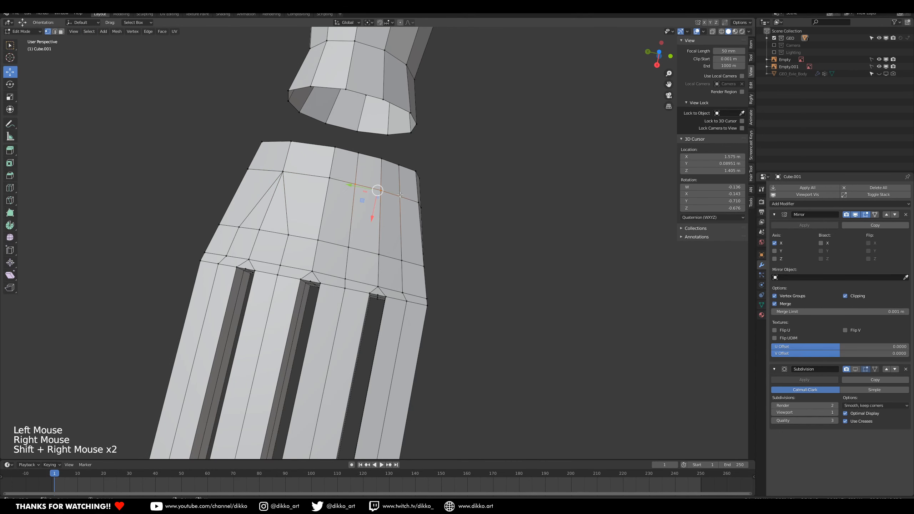
key(m)
click(399, 194)
right_click(369, 172)
shift+right_click(379, 175)
key(ctrl+x)
middle_drag(375, 180, 165, 201)
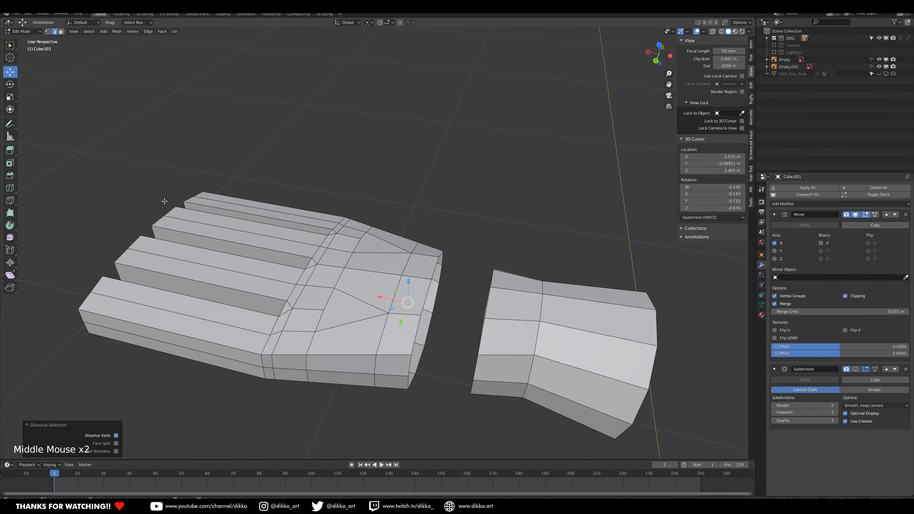
- Fill the gap between the palm and the wrist with faces all the way around, starting from two opposing edges
middle_drag(426, 288, 337, 321)
shift+middle_drag(337, 321, 351, 307)
right_click(350, 309)
shift+right_click(370, 361)
key(g)
key(ctrl+z)
key(f)
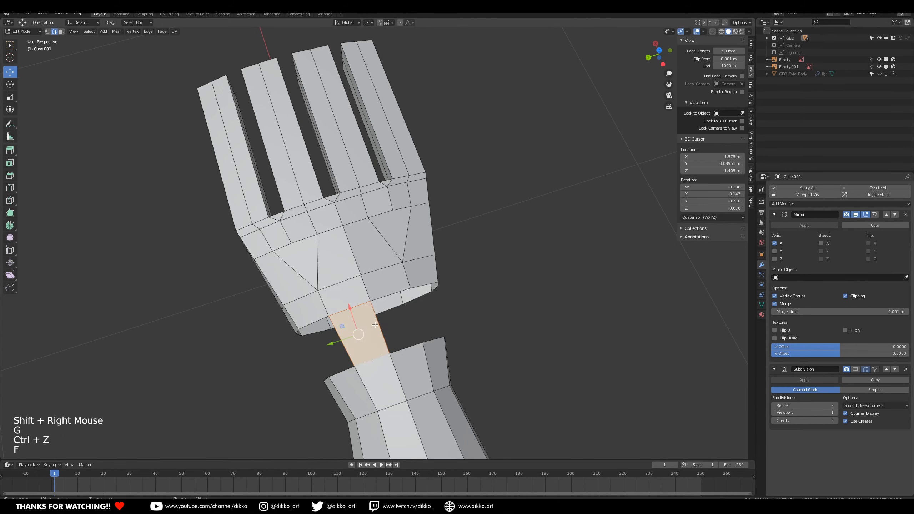
key(f)
key(f)
key(f)
key(f)
key(f)
key(f)
key(f)
key(f)
- Dissolve the remaining middle edges that run from the merged vertices toward the fingers
middle_drag(481, 362, 346, 273)
scroll(411, 330, down, 2)
middle_drag(412, 331, 367, 201)
shift+right_click(365, 238)
key(ctrl+x)
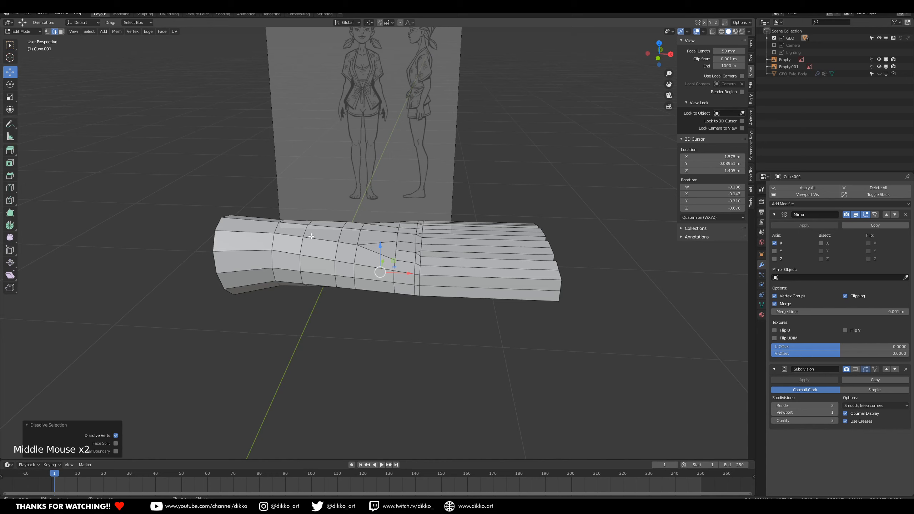
- Select the edge loops around the palm and slide them along the surface
scroll(311, 237, down, 1)
alt+right_click(363, 239)
alt+shift+right_click(369, 272)
alt+shift+right_click(366, 262)
middle_drag(365, 262, 390, 387)
key(g)
key(g)
click(375, 323)
- Add another loop cut around the palm
middle_drag(378, 321, 198, 188)
middle_drag(401, 267, 306, 331)
key(ctrl+r)
click(361, 234)
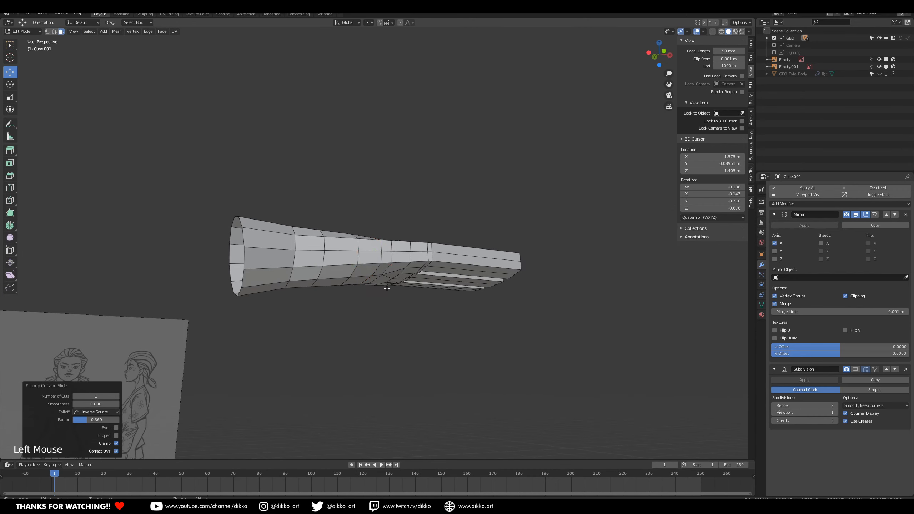
- Select the block of faces on the thumb side of the hand near the wrist and inset them
scroll(387, 289, up, 1)
middle_drag(387, 288, 380, 259)
scroll(375, 256, up, 1)
right_click(265, 236)
shift+right_click(264, 255)
shift+right_click(262, 276)
shift+right_click(305, 271)
shift+right_click(310, 245)
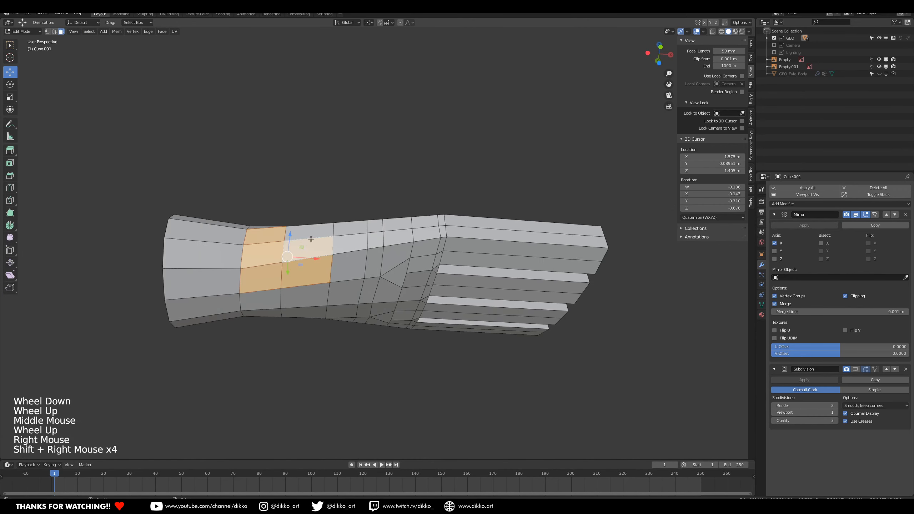
middle_drag(313, 252, 283, 258)
shift+right_click(316, 254)
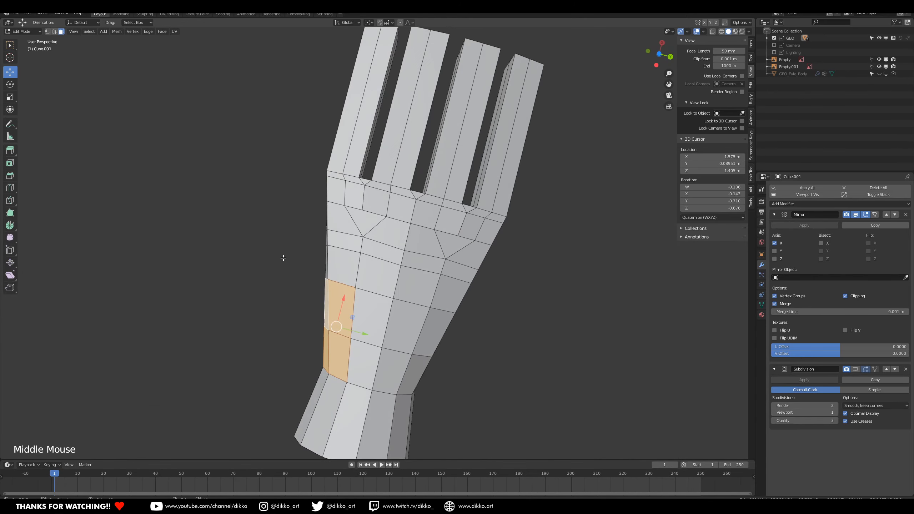
middle_drag(372, 281, 305, 285)
shift+right_click(419, 249)
shift+right_click(467, 253)
shift+right_click(350, 224)
shift+right_click(350, 249)
shift+right_click(346, 281)
key(i)
click(418, 371)
- Move the inset faces outward to raise the thumb base and smooth them with the Smooth tool
drag(304, 284, 302, 292)
middle_drag(302, 291, 334, 250)
drag(307, 305, 302, 280)
middle_drag(302, 281, 103, 235)
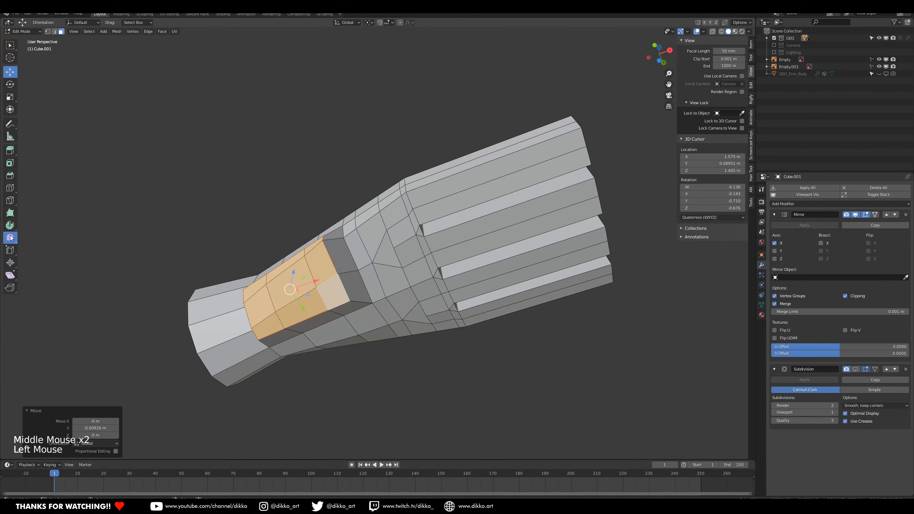
drag(600, 236, 562, 238)
- Select the ring of faces around the raised thumb base and smooth it
middle_drag(407, 277, 484, 332)
middle_drag(382, 357, 372, 311)
alt+right_click(354, 288)
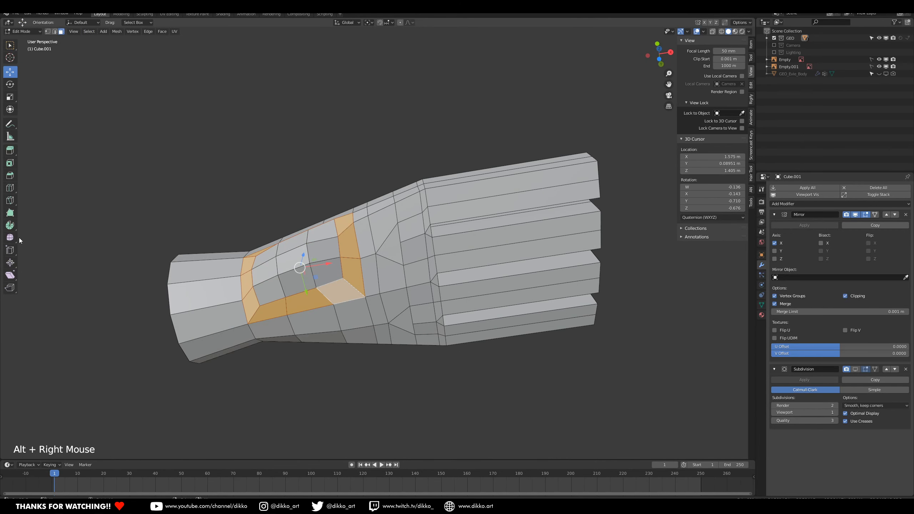
middle_drag(410, 246, 300, 310)
click(60, 33)
- Select the four finger-side faces on the raised thumb base and smooth their vertices
middle_drag(230, 187, 338, 350)
right_click(299, 272)
shift+right_click(298, 292)
shift+right_click(325, 284)
shift+right_click(326, 266)
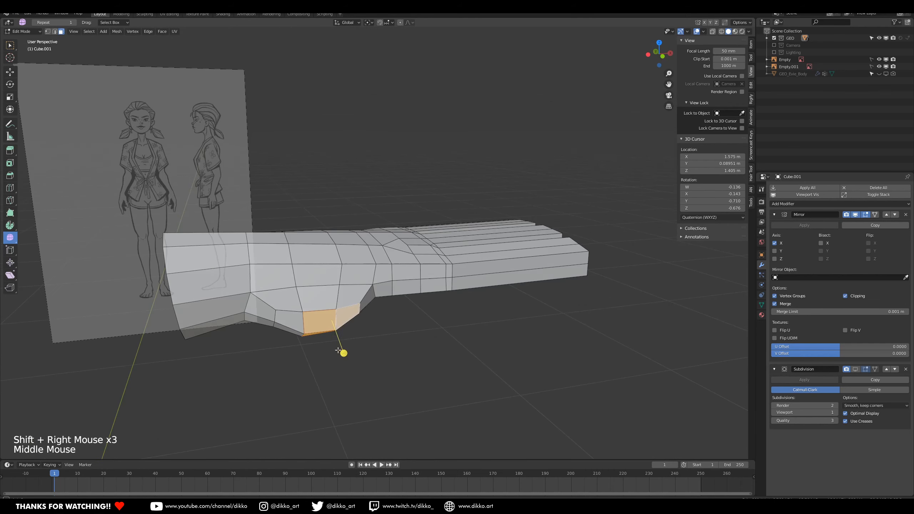
drag(391, 343, 533, 339)
middle_drag(533, 339, 500, 212)
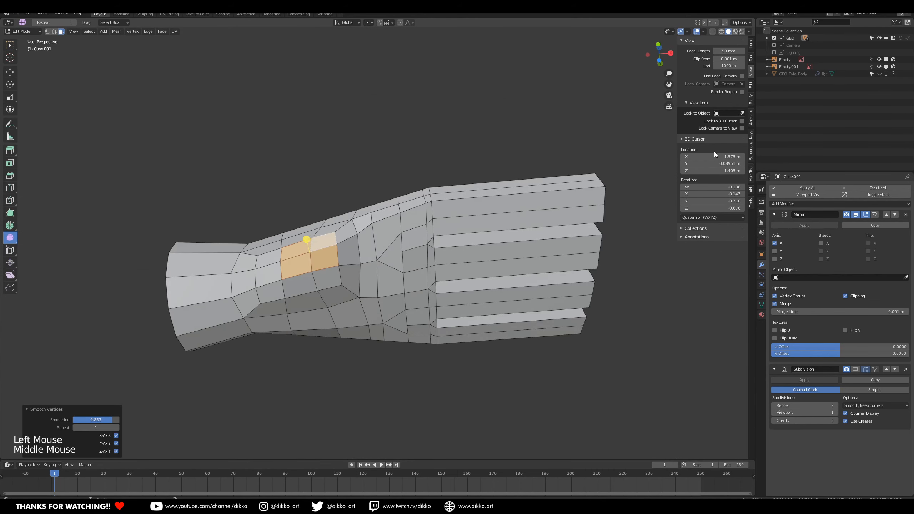
- Try to round the four selected thumb base faces with LoopTools Circle and rotate them
click(751, 85)
click(718, 58)
middle_drag(547, 159, 444, 368)
key(r)
click(418, 260)
middle_drag(121, 154, 501, 259)
key(ctrl+z)
key(ctrl+z)
- Select the four thumb base faces closer to the wrist and round them with LoopTools Circle at about 65% influence
right_click(273, 268)
shift+right_click(299, 290)
click(715, 58)
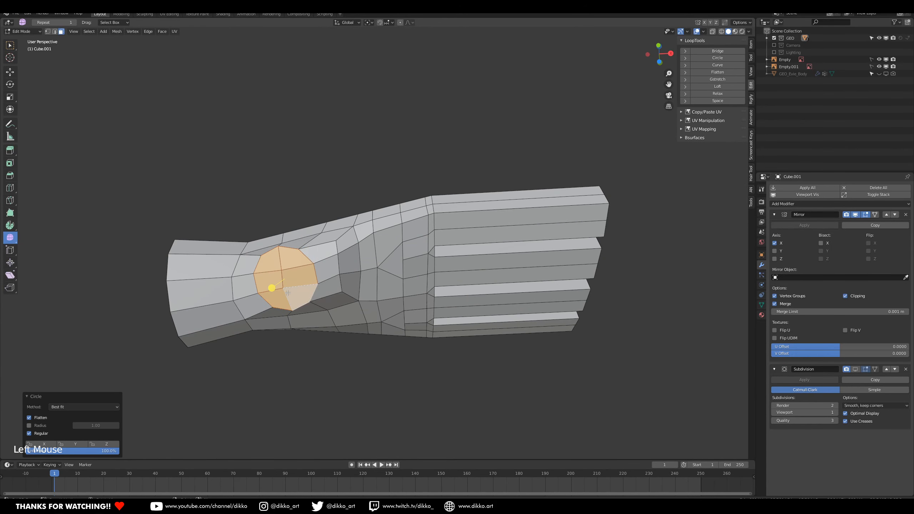
middle_drag(259, 365, 284, 428)
- Rotate the rounded thumb base faces and move them slightly away from the palm
key(r)
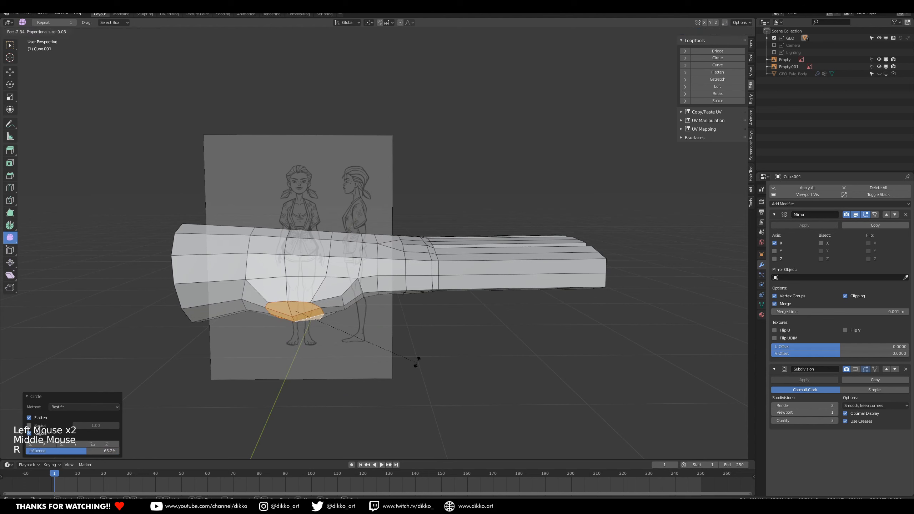
click(403, 332)
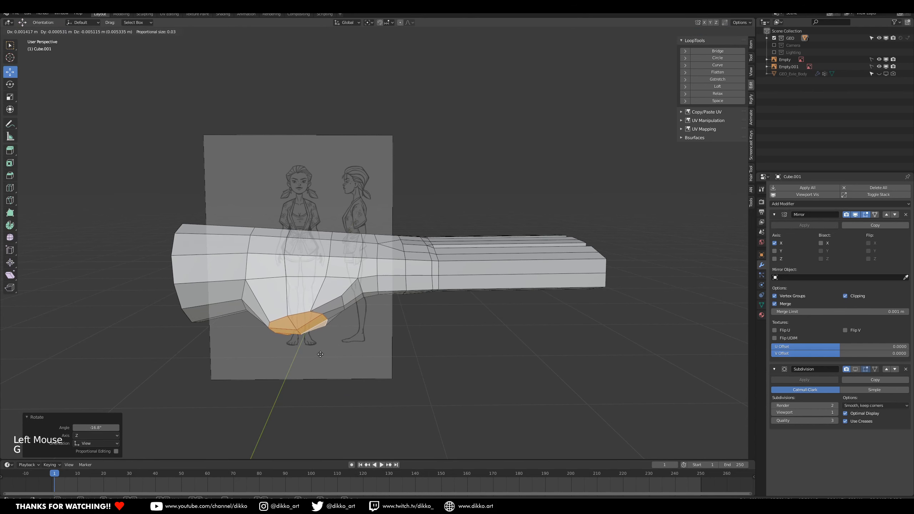
click(321, 354)
middle_drag(320, 354, 324, 363)
- Extrude the rounded faces into a long thumb, then rotate, scale down and position its tip
key(e)
key(g)
key(r)
click(470, 421)
key(s)
click(462, 425)
key(g)
click(478, 434)
middle_drag(478, 435, 360, 342)
scroll(417, 378, down, 2)
middle_drag(418, 378, 423, 326)
scroll(460, 323, up, 2)
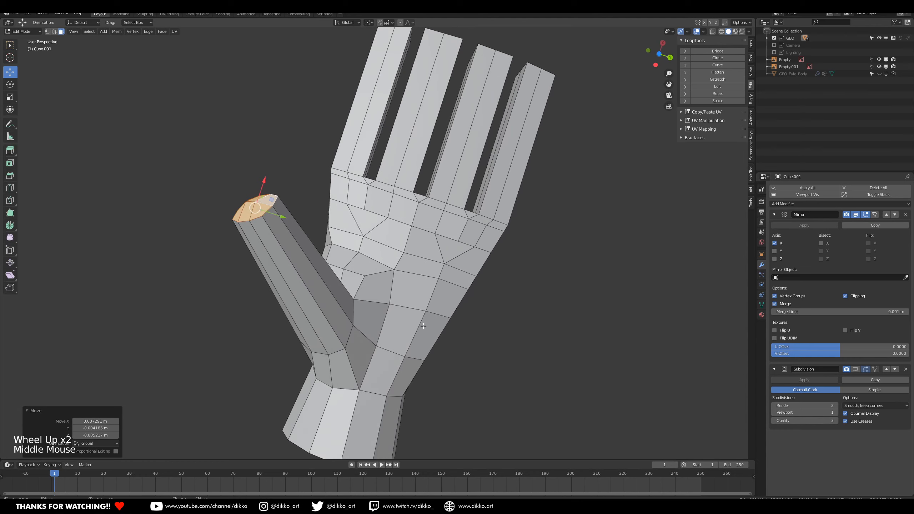
key(g)
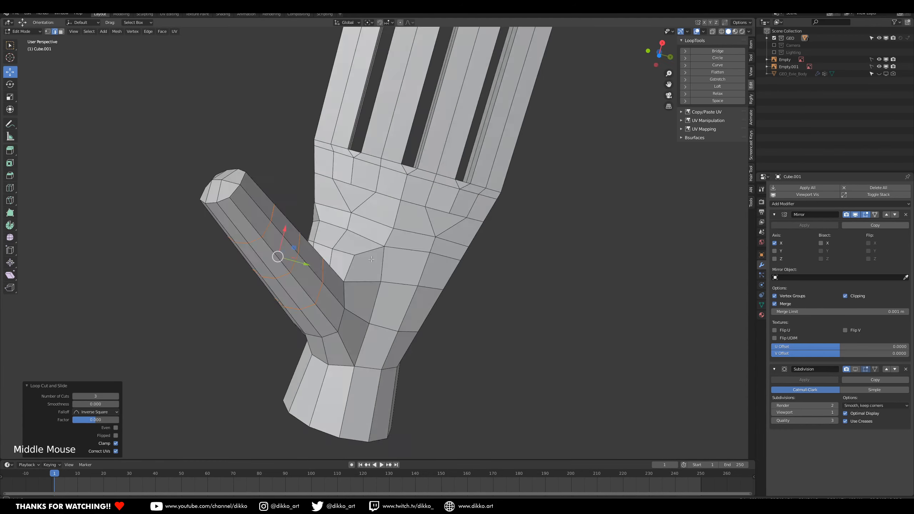
- Add evenly spaced loop cuts along the length of the thumb
mouse_move(345, 223)
middle_down()
mouse_move(391, 202)
mouse_move(396, 210)
mouse_move(402, 333)
mouse_move(360, 340)
mouse_move(385, 269)
mouse_move(326, 164)
mouse_move(367, 106)
mouse_move(301, 234)
mouse_move(337, 226)
middle_up()
key(ctrl+r)
key(ctrl+z)
key(ctrl+r)
click(440, 197)
right_click(440, 196)
- Switch to Sculpt Mode and smooth the thumb and its transition into the palm with the Smooth brush
click(29, 33)
click(25, 55)
scroll(403, 260, up, 2)
middle_drag(403, 259, 364, 217)
drag(364, 217, 361, 209)
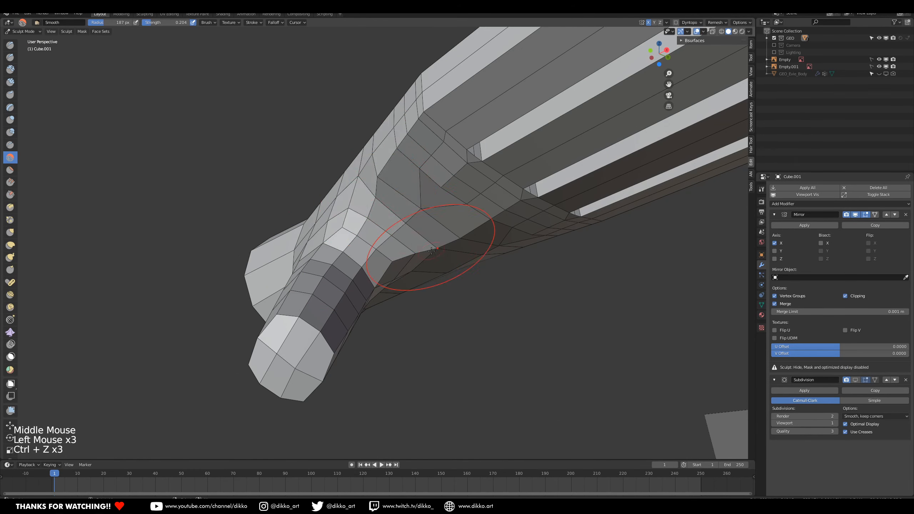
middle_drag(432, 251, 339, 151)
click(339, 150)
middle_drag(301, 252, 474, 305)
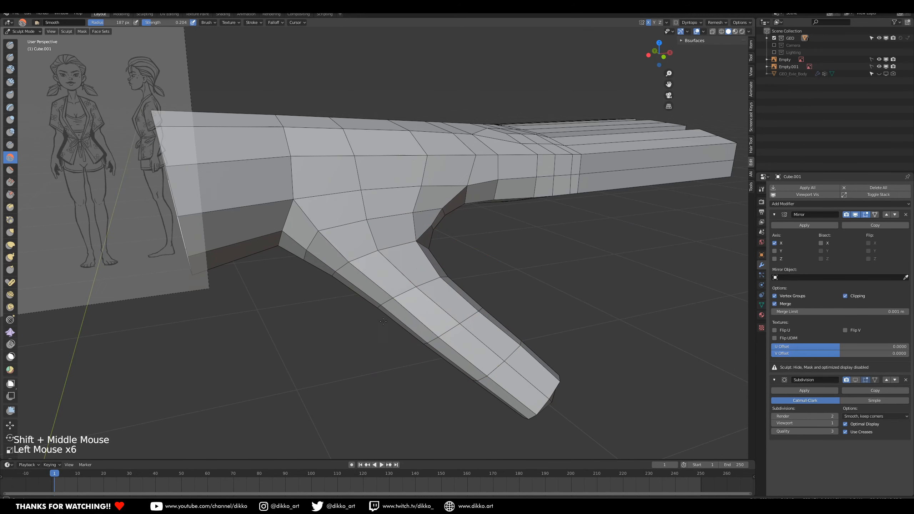
middle_drag(383, 322, 460, 266)
middle_drag(464, 322, 420, 326)
click(460, 318)
click(459, 318)
- Switch to the Grab brush and reshape the thumb side and outer side of the hand
scroll(460, 318, down, 2)
middle_drag(391, 276, 361, 285)
shift+middle_drag(407, 196, 475, 260)
shift+middle_drag(437, 209, 421, 236)
middle_drag(422, 236, 392, 279)
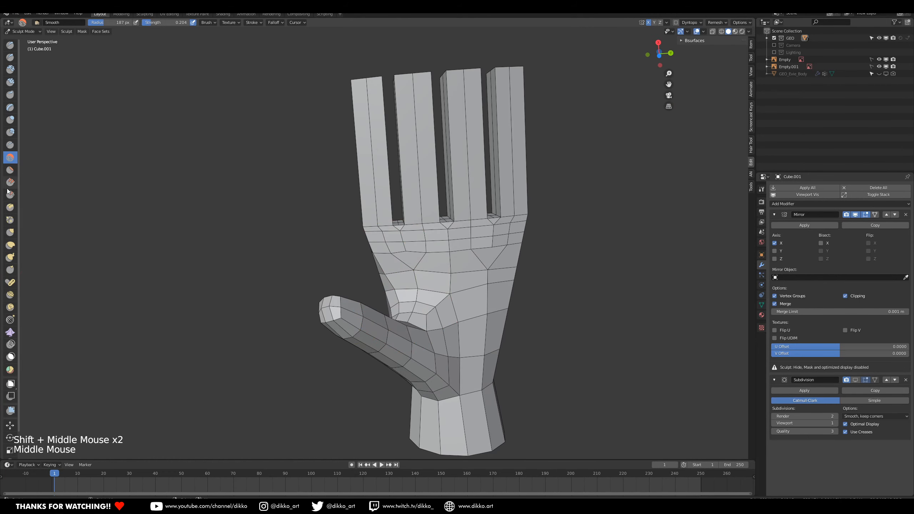
click(11, 233)
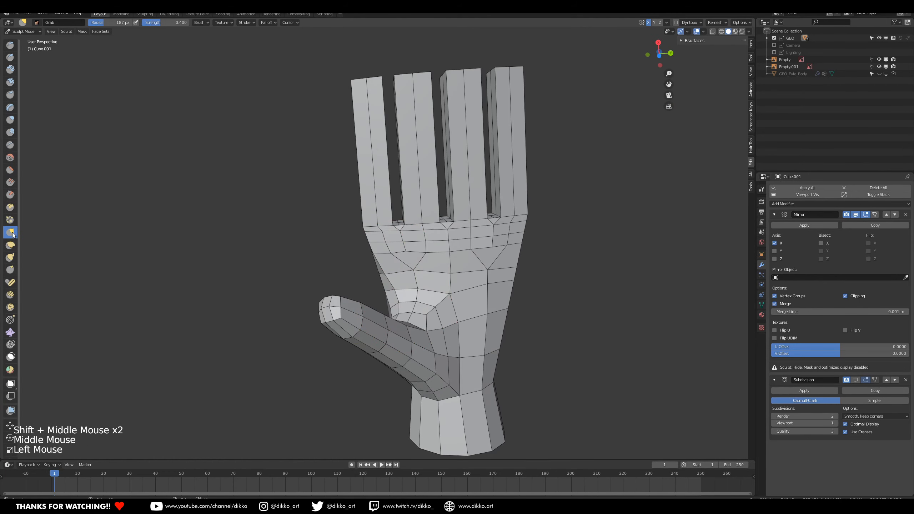
click(382, 290)
middle_drag(383, 290, 504, 230)
middle_drag(504, 230, 513, 216)
click(416, 211)
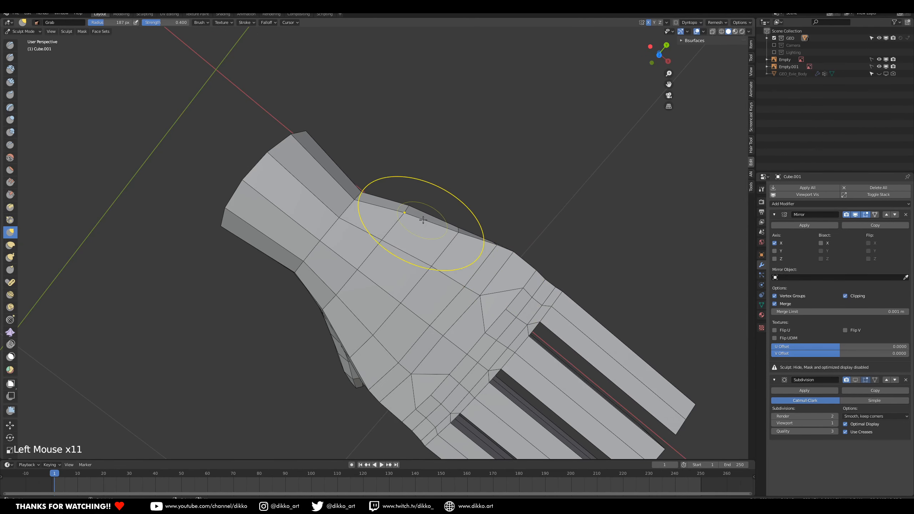
click(453, 225)
scroll(453, 225, down, 2)
middle_drag(453, 224, 448, 187)
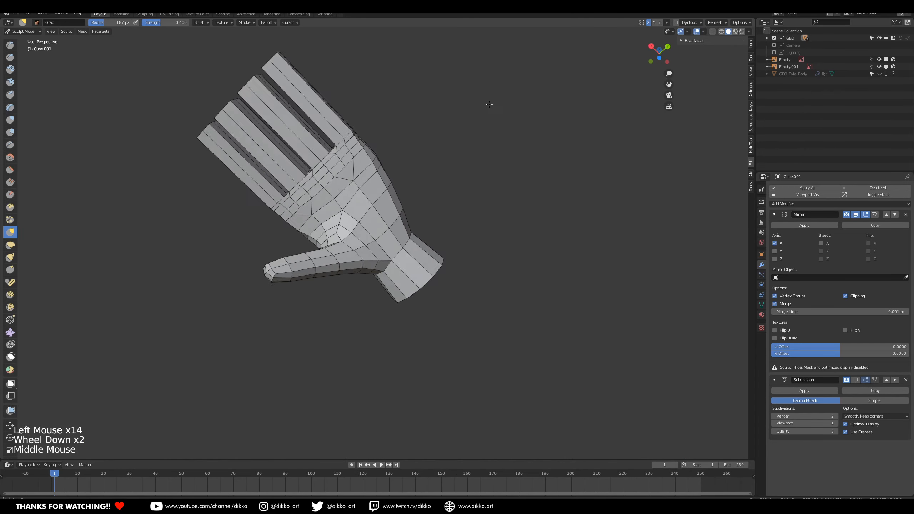
- Pull the little-finger side of the palm into a rounder contour with the Grab brush
scroll(448, 186, up, 2)
drag(408, 197, 416, 195)
middle_drag(403, 184, 322, 255)
drag(305, 224, 297, 234)
middle_drag(312, 225, 408, 113)
drag(410, 252, 425, 224)
drag(428, 209, 433, 205)
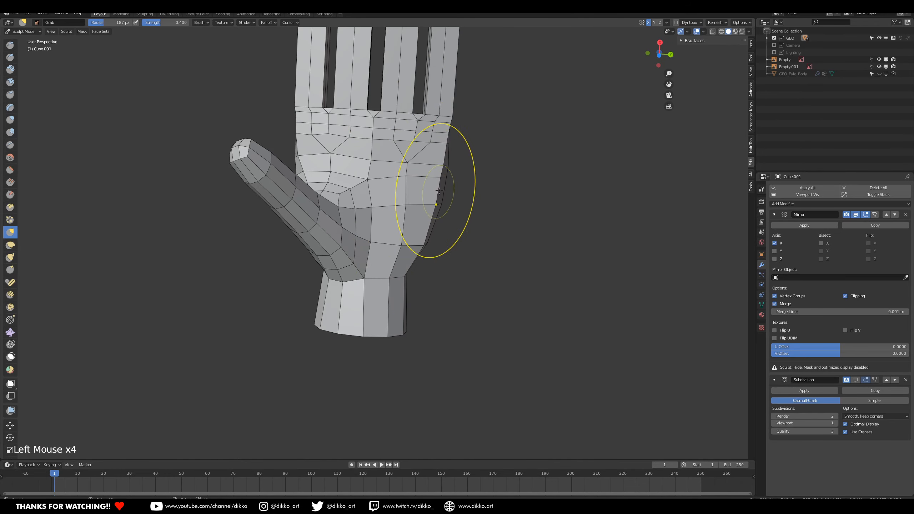
middle_drag(423, 227, 420, 221)
scroll(421, 220, up, 1)
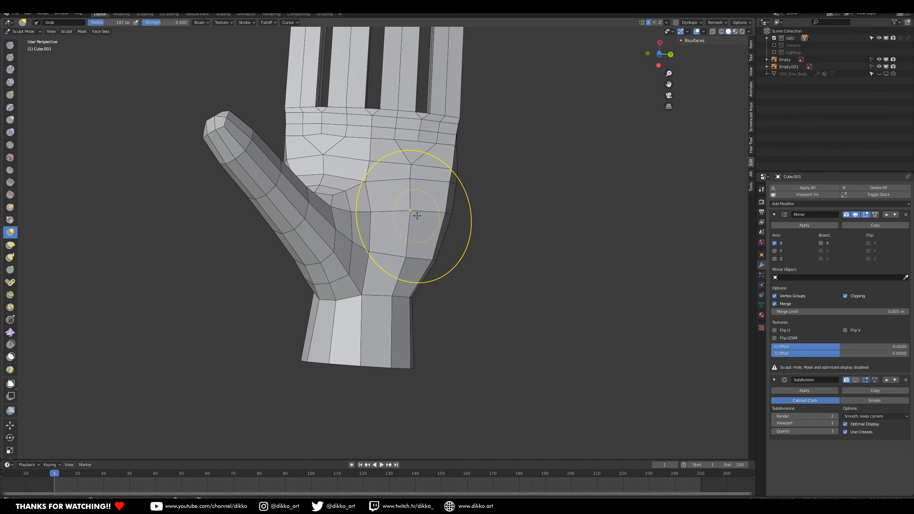
- Return to Edit Mode and knife two new edge lines down the little-finger side of the palm toward the wrist
click(8, 30)
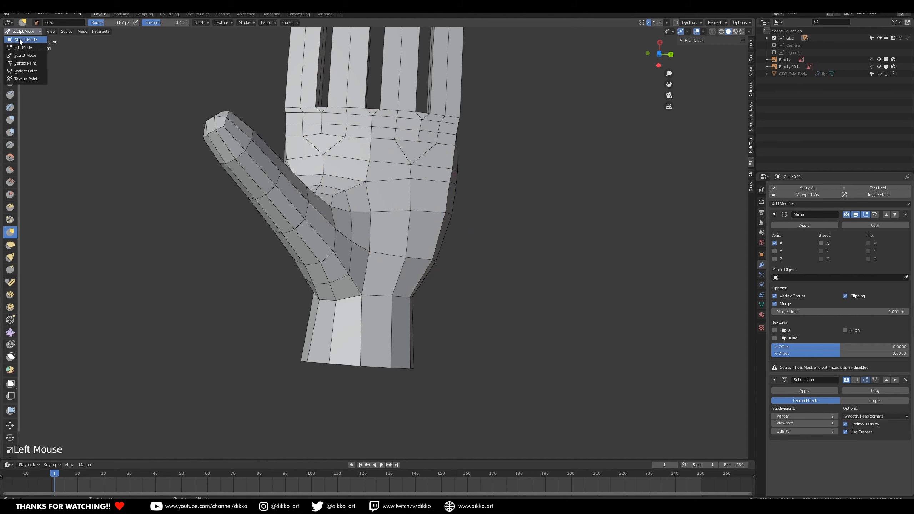
click(22, 38)
right_click(414, 186)
key(Tab)
right_click(397, 169)
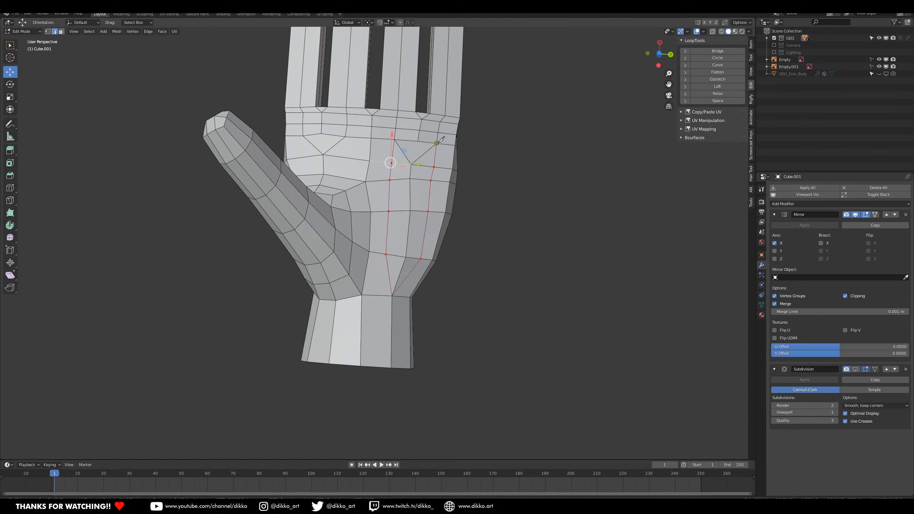
middle_drag(417, 167, 314, 145)
key(ctrl+z)
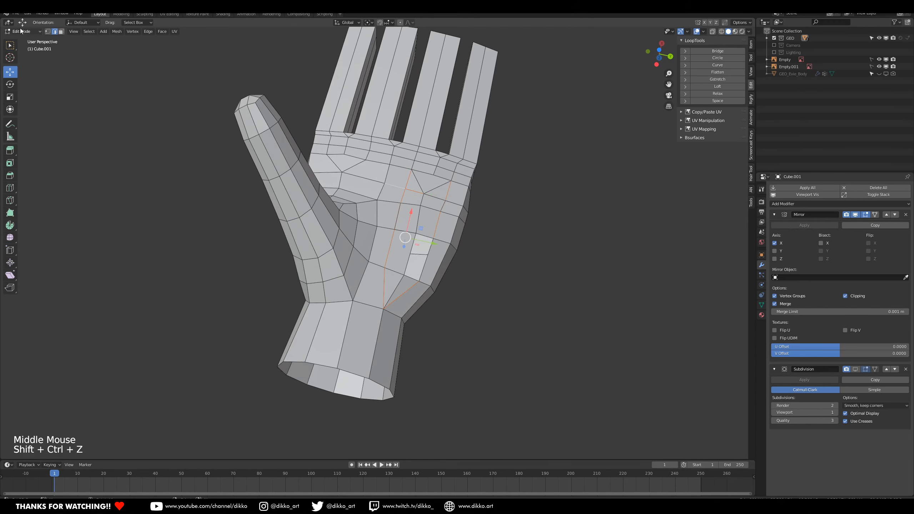
- Dissolve the old V-shaped edges between the new cuts below the fingers
right_click(434, 177)
shift+right_click(424, 194)
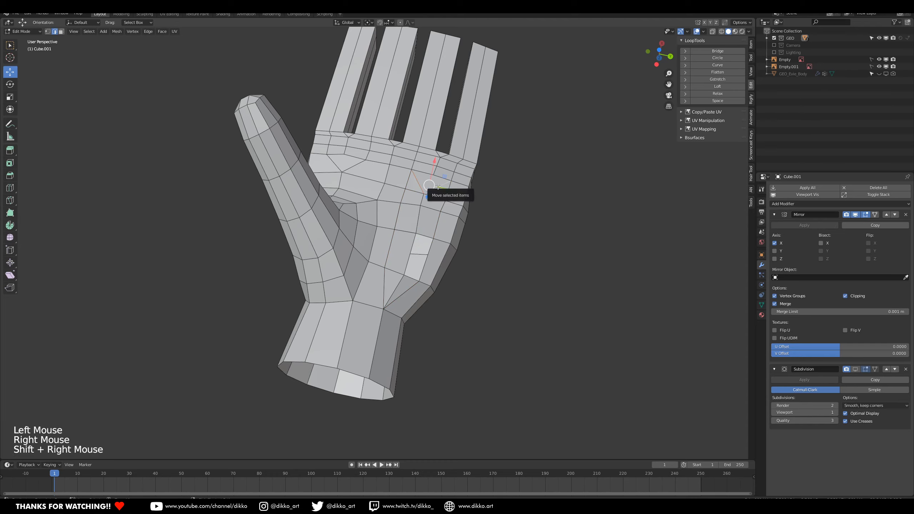
key(ctrl+x)
- Rework the heel of the palm near the wrist by filling a face and dissolving the leftover edge
key(k)
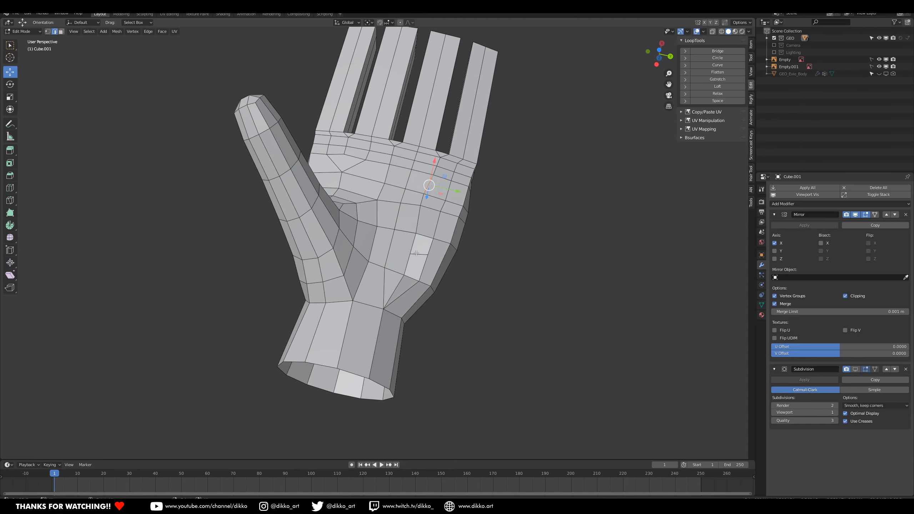
middle_drag(408, 253, 375, 232)
shift+right_click(422, 288)
key(f)
middle_drag(421, 289, 448, 330)
right_click(390, 285)
key(ctrl+x)
middle_drag(390, 284, 407, 200)
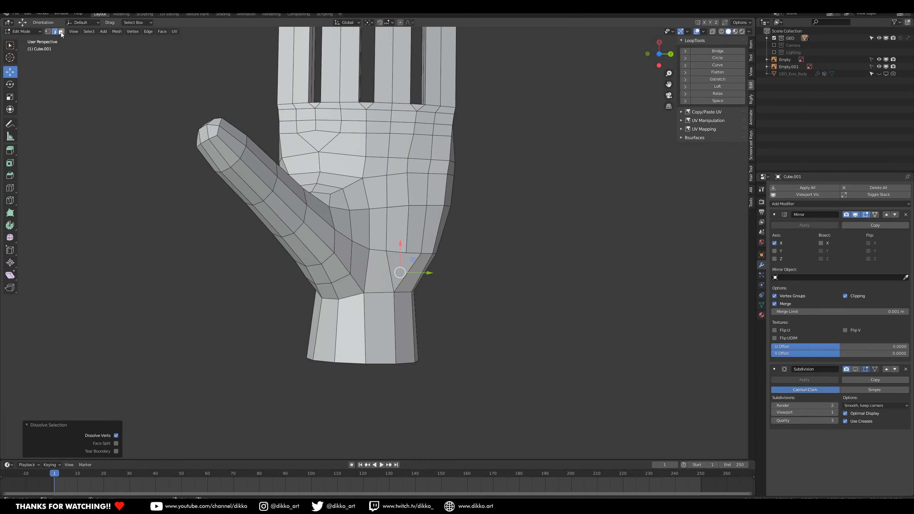
- Test the face loop across the palm, then select all vertices and merge the overlapping ones
alt+right_click(334, 144)
scroll(334, 144, down, 3)
middle_drag(334, 143, 376, 187)
scroll(376, 186, up, 1)
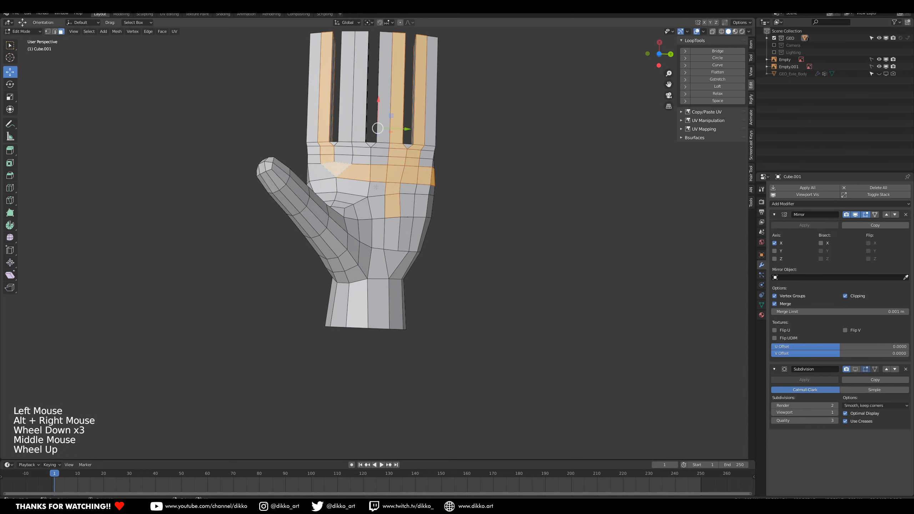
right_click(412, 225)
click(47, 31)
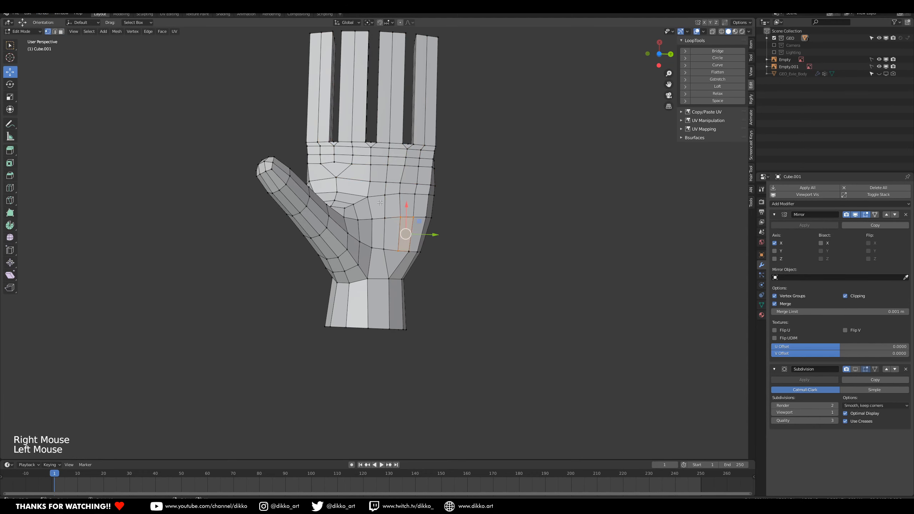
key(a)
key(m)
click(376, 230)
- Examine the face loops running through the palm, fingers and thumb to check the hand's edge flow
right_click(422, 251)
middle_drag(431, 236, 412, 217)
click(61, 32)
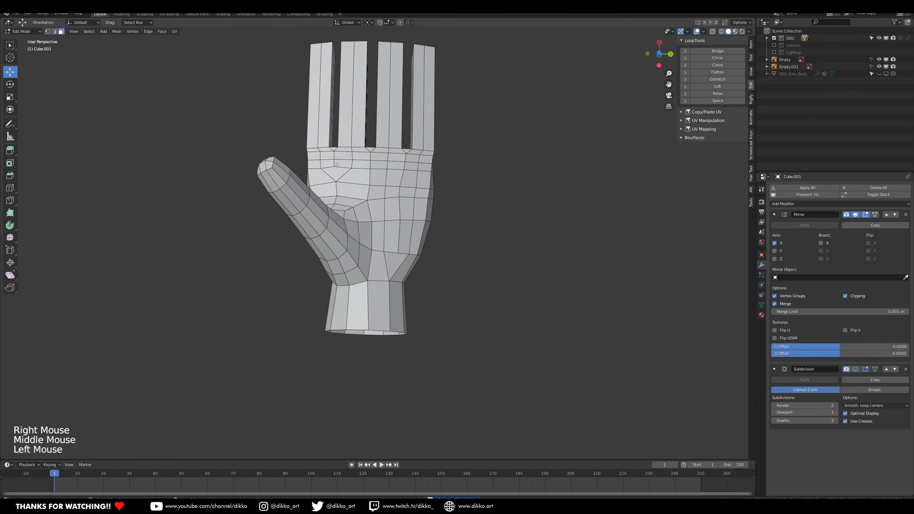
alt+right_click(335, 151)
middle_drag(335, 152, 351, 122)
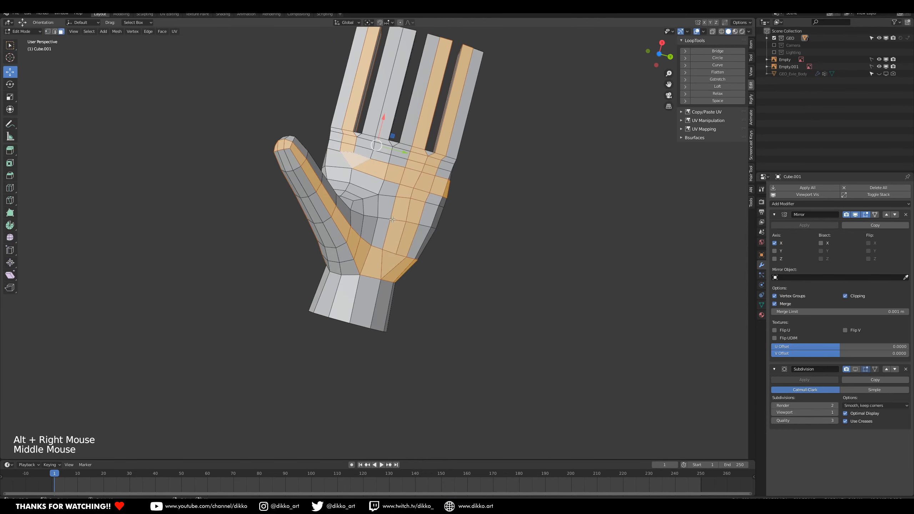
alt+right_click(369, 201)
middle_drag(458, 216, 421, 252)
scroll(428, 231, down, 3)
mouse_move(421, 252)
middle_down()
mouse_move(454, 231)
mouse_move(425, 245)
middle_up()
scroll(443, 237, up, 1)
- Select the four end faces of the index fingertip and round them with LoopTools Circle
middle_drag(424, 245, 360, 252)
scroll(399, 268, up, 1)
shift+middle_drag(360, 252, 355, 249)
click(61, 32)
scroll(378, 253, up, 1)
right_click(346, 255)
shift+right_click(333, 275)
shift+right_click(340, 273)
shift+right_click(339, 274)
click(720, 60)
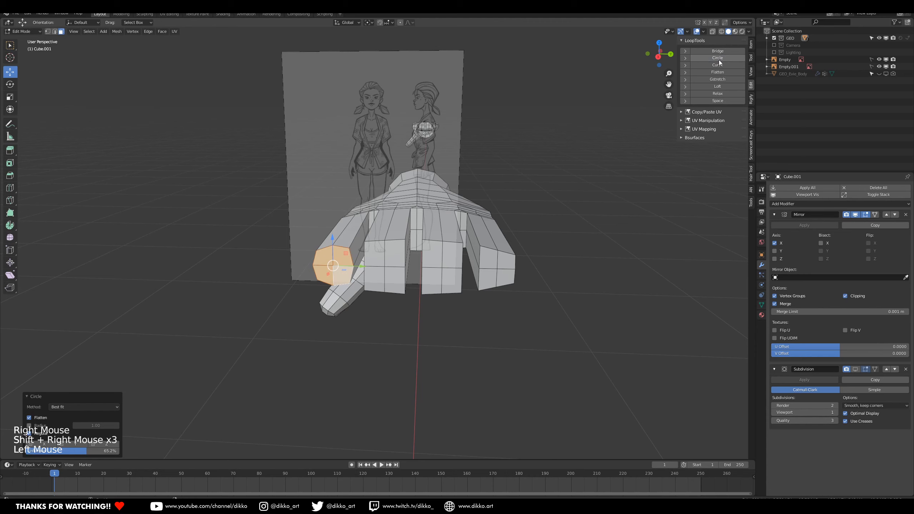
- Select the four end faces of the middle fingertip and round them with LoopTools Circle
right_drag(375, 257, 381, 260)
key(ctrl+z)
shift+right_click(380, 276)
shift+right_click(394, 278)
shift+right_click(401, 261)
click(717, 59)
- Round the four end faces of the ring fingertip with LoopTools Circle
right_click(433, 253)
shift+right_click(432, 281)
shift+right_click(452, 281)
shift+right_click(453, 253)
click(717, 58)
- Round the little fingertip's end faces with LoopTools Circle and scale them down to about 0.714
right_click(489, 258)
shift+right_click(488, 275)
click(708, 60)
mouse_move(536, 306)
middle_down()
mouse_move(562, 321)
mouse_move(530, 317)
middle_up()
key(s)
click(515, 310)
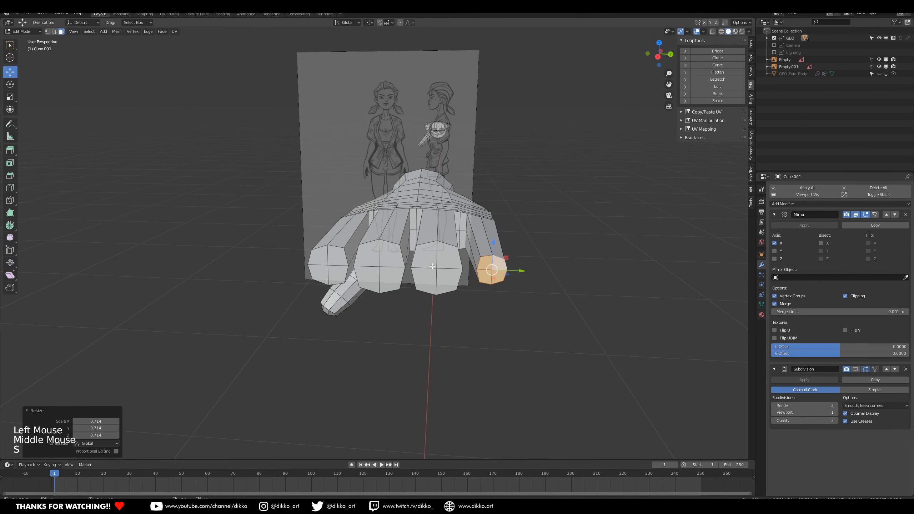
- Scale the ring fingertip's four end faces down to about 0.654
right_click(431, 262)
key(ctrl+z)
shift+right_click(430, 279)
shift+right_click(447, 281)
shift+right_click(448, 257)
key(s)
click(486, 304)
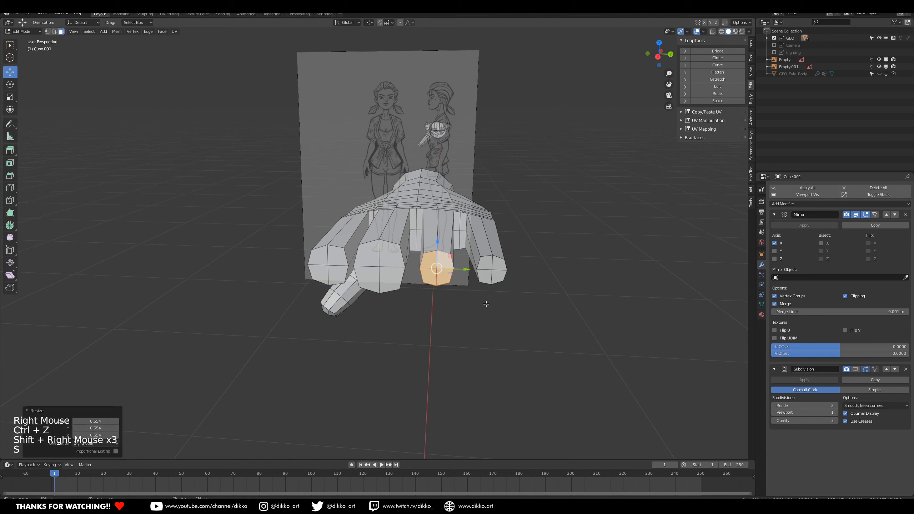
- Scale the middle fingertip's four end faces down to about 0.641
right_click(373, 257)
shift+right_click(373, 280)
shift+right_click(391, 282)
shift+right_click(392, 256)
key(s)
click(325, 264)
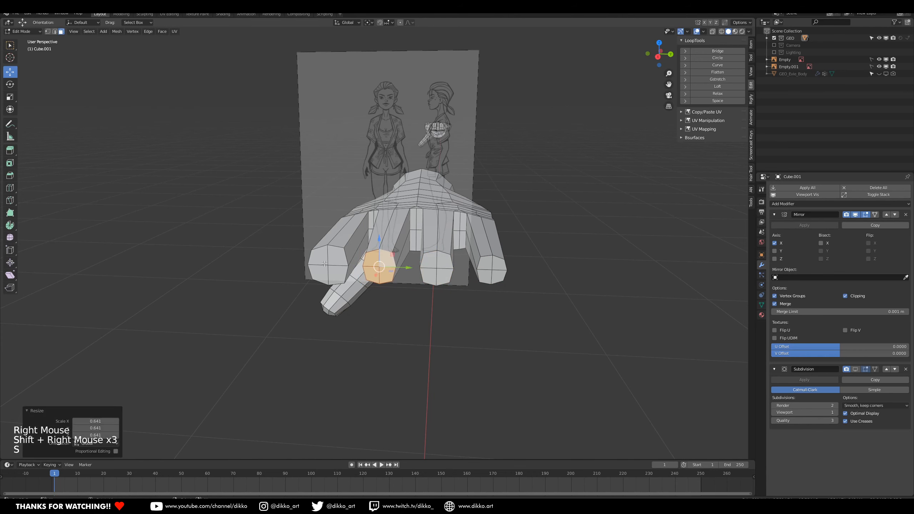
- Scale down the four end faces of the index fingertip to taper the finger
right_click(321, 259)
shift+right_click(321, 275)
shift+right_click(336, 275)
shift+right_click(336, 258)
key(s)
click(371, 291)
- Move the index fingertip's end faces slightly to adjust the finger's length
middle_drag(370, 292, 492, 414)
scroll(445, 392, down, 1)
shift+middle_drag(491, 415, 480, 360)
middle_drag(481, 360, 476, 333)
drag(471, 301, 466, 305)
- Select the middle fingertip's end faces and move them outward to lengthen the finger
middle_drag(465, 305, 404, 302)
scroll(389, 266, down, 1)
scroll(389, 266, up, 2)
right_click(355, 268)
right_click(362, 268)
shift+right_click(362, 278)
shift+right_click(377, 275)
shift+right_click(374, 267)
drag(408, 327, 428, 347)
- Move the ring fingertip's end faces outward to lengthen the finger
middle_drag(428, 347, 387, 297)
scroll(387, 296, up, 1)
right_click(385, 285)
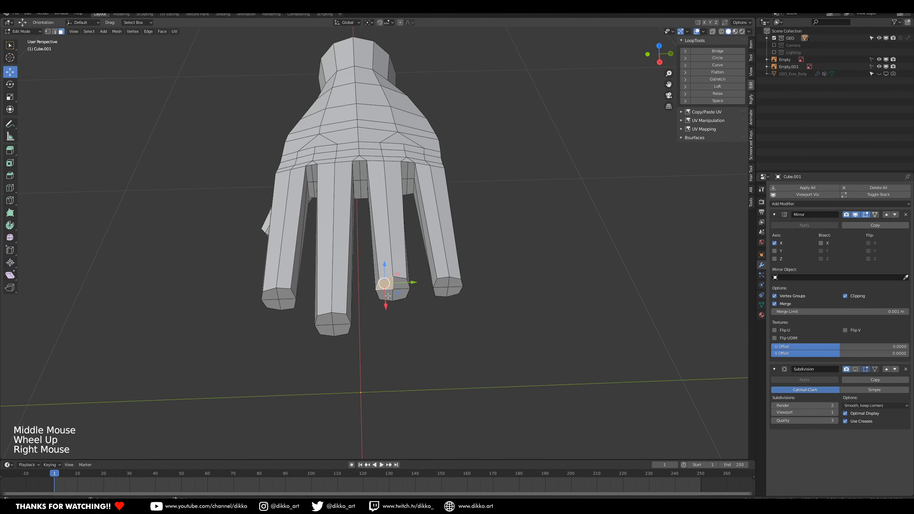
drag(396, 311, 398, 332)
- Select the little fingertip's four end faces and reposition them to adjust the finger's length and direction
right_click(442, 283)
shift+right_click(442, 292)
shift+right_click(454, 291)
shift+right_click(455, 283)
middle_drag(455, 284, 339, 301)
drag(283, 300, 293, 298)
middle_drag(293, 299, 385, 166)
drag(454, 166, 454, 172)
- Select the edge loop around the base of the index finger and round it with LoopTools Circle
scroll(445, 202, down, 2)
middle_drag(423, 249, 464, 327)
middle_drag(390, 263, 327, 220)
scroll(301, 205, up, 3)
alt+right_click(334, 285)
scroll(237, 254, up, 2)
scroll(407, 282, up, 2)
middle_drag(427, 303, 435, 324)
alt+shift+right_click(448, 263)
click(711, 59)
- Round the edge loop around the middle finger's base with LoopTools Circle and rescale it
alt+right_click(398, 304)
alt+shift+right_click(496, 259)
middle_drag(496, 260, 551, 257)
alt+shift+right_click(317, 225)
middle_drag(434, 164, 414, 252)
scroll(416, 243, down, 3)
alt+shift+right_click(371, 129)
click(713, 58)
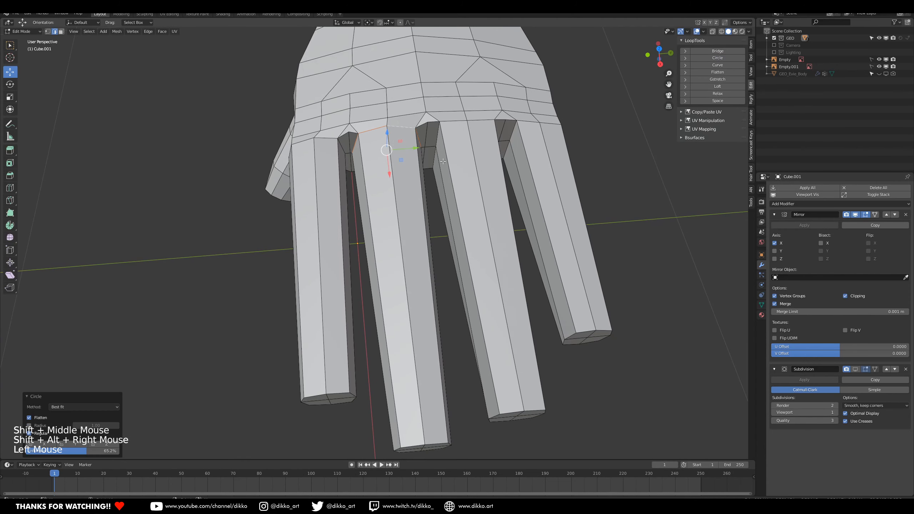
key(s)
click(472, 204)
- Select the edges around the ring finger's base and round them with LoopTools Circle
alt+right_click(438, 138)
alt+shift+right_click(460, 117)
key(ctrl+z)
alt+shift+right_click(460, 118)
middle_drag(460, 117, 490, 90)
alt+shift+right_click(514, 163)
alt+shift+right_click(477, 239)
middle_drag(477, 239, 526, 220)
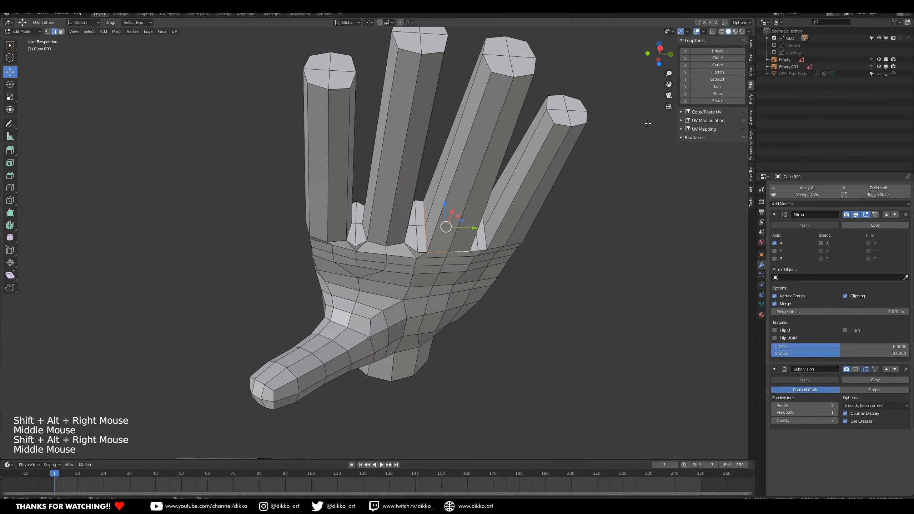
click(705, 61)
- Round the edges around the little finger's base with LoopTools Circle and scale them down slightly
middle_drag(591, 180, 540, 202)
alt+right_click(518, 227)
alt+shift+right_click(511, 228)
middle_drag(561, 238, 621, 153)
click(718, 59)
middle_drag(482, 299, 590, 249)
key(s)
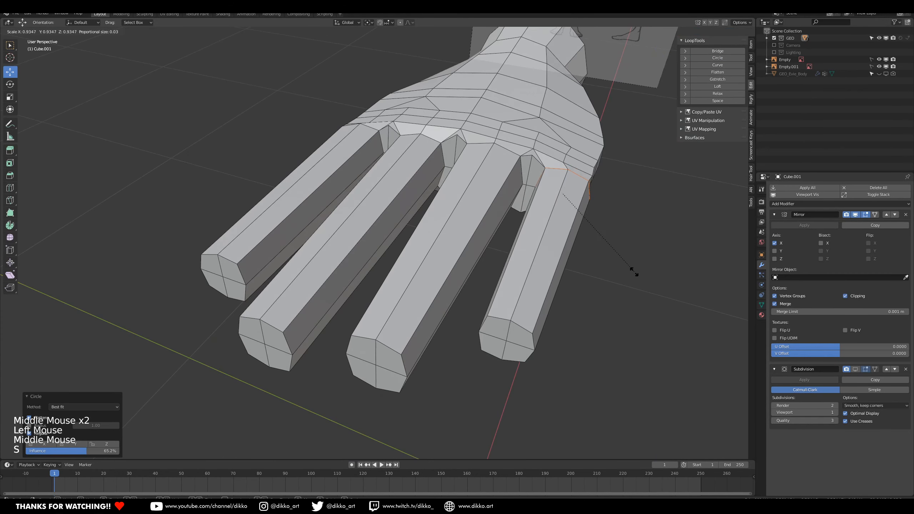
click(617, 256)
- Reselect the edge loop around the ring finger's base and scale it down to about 0.878
alt+right_click(514, 156)
alt+shift+right_click(519, 171)
middle_drag(520, 171, 436, 180)
alt+shift+right_click(492, 222)
alt+shift+right_click(416, 235)
key(s)
click(428, 171)
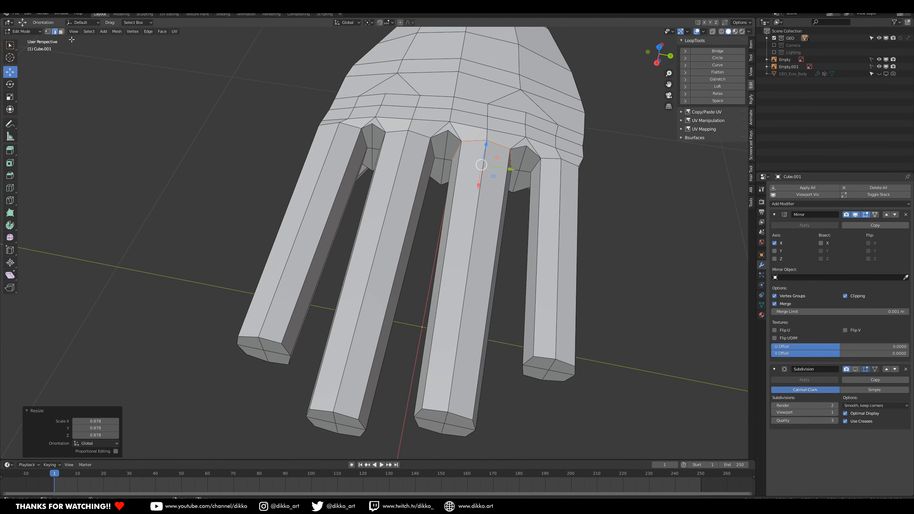
- Try to smooth the web faces between the middle and ring fingers with the Smooth tool
right_click(449, 146)
shift+right_click(444, 173)
shift+right_click(452, 144)
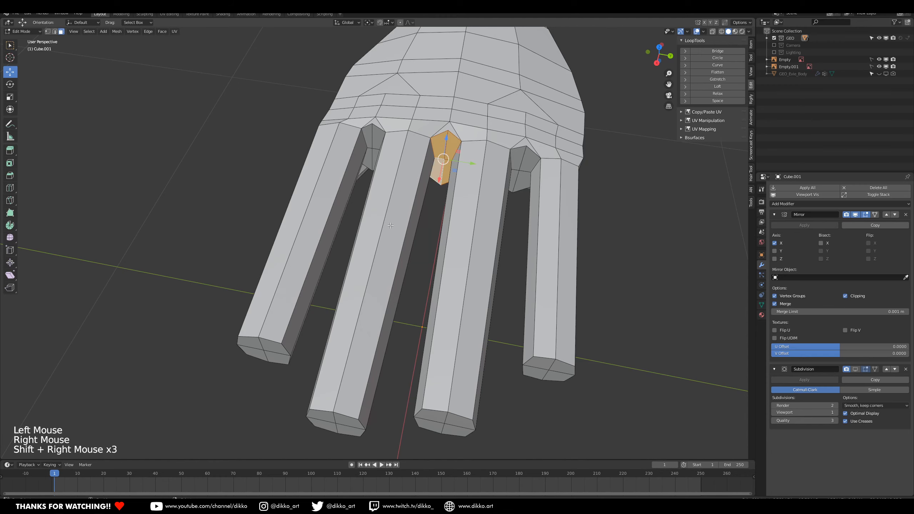
click(10, 226)
click(11, 238)
drag(439, 188, 434, 204)
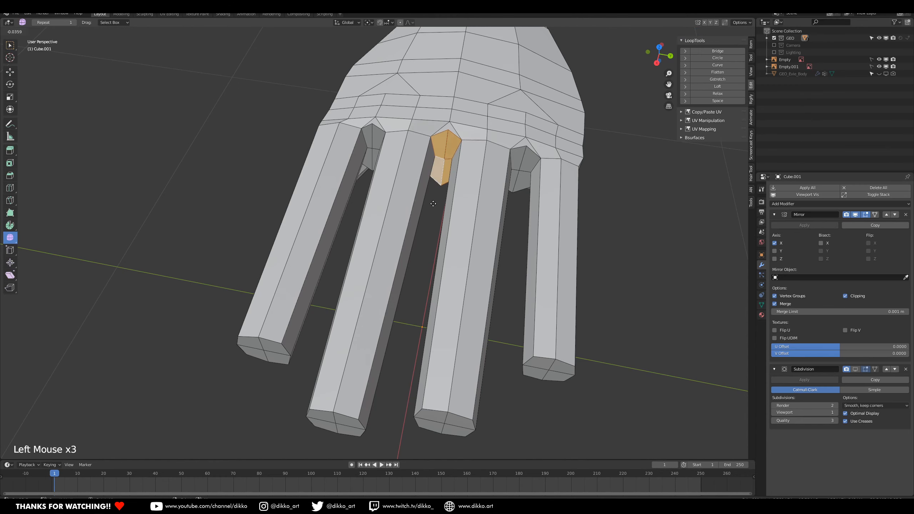
key(ctrl+z)
- Select the centre vertices of the web between the middle and ring fingers and scale them along Z
middle_drag(487, 184, 420, 310)
click(47, 31)
shift+right_click(437, 166)
shift+right_click(433, 199)
key(s)
key(z)
click(443, 201)
- Scale the centre vertices of the web between the ring and little fingers to about 0.427 along Z
right_click(517, 116)
middle_drag(517, 117, 518, 117)
shift+right_click(509, 170)
shift+right_click(508, 196)
key(s)
key(z)
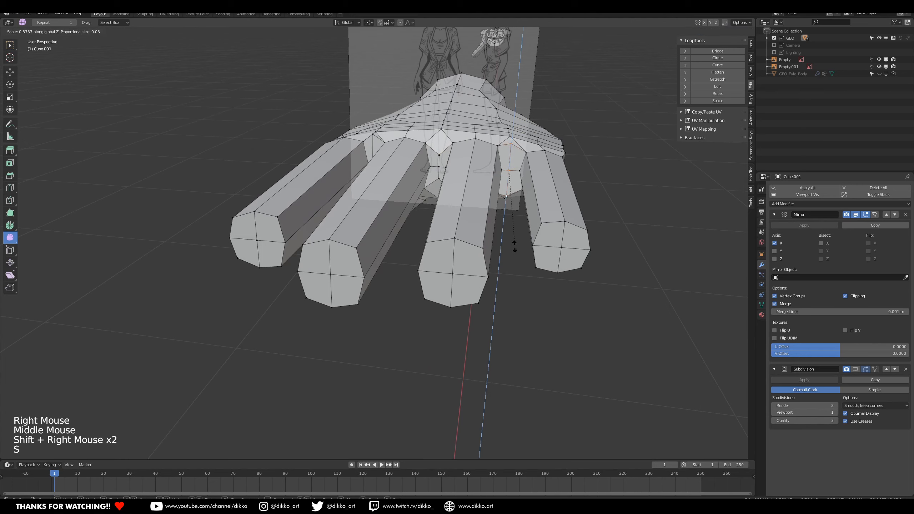
click(515, 213)
- Scale the centre vertices of the web between the index and middle fingers to about 0.497
middle_drag(471, 135, 493, 180)
shift+middle_drag(493, 180, 539, 239)
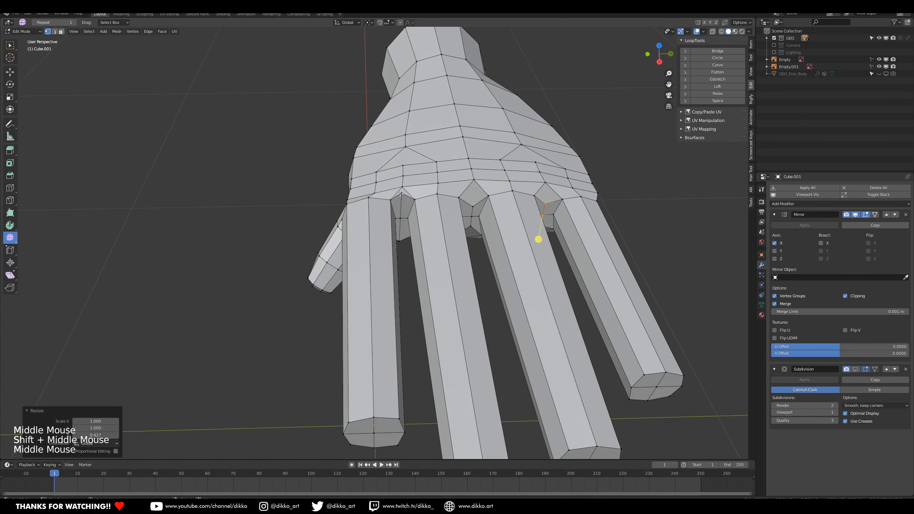
right_click(401, 195)
shift+right_click(401, 218)
shift+right_click(400, 240)
key(s)
click(399, 245)
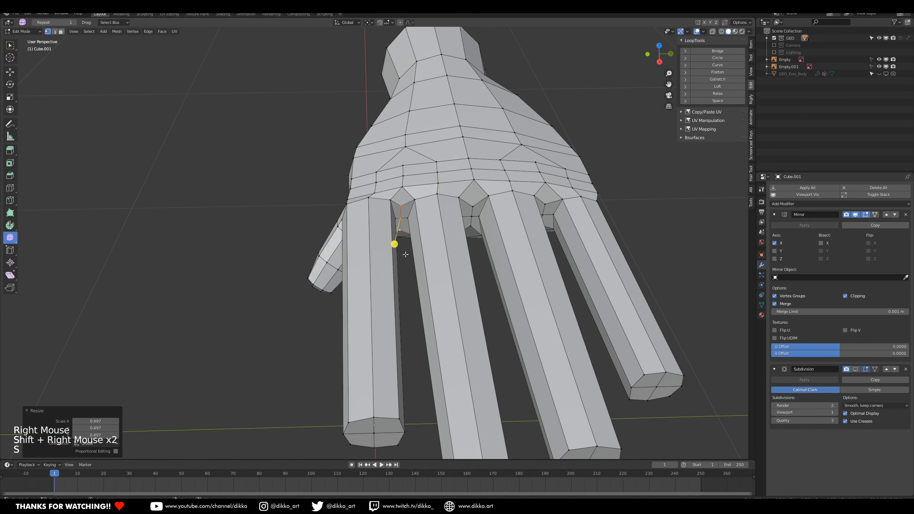
- Select the edge loop around the index finger's base and scale it down to about 0.858
middle_drag(398, 245, 405, 221)
scroll(391, 188, up, 2)
middle_drag(393, 184, 399, 207)
alt+right_click(350, 235)
middle_drag(351, 236, 321, 216)
key(s)
click(429, 291)
- Add two evenly spaced loop cuts along each of the four fingers for the knuckle joints
scroll(432, 292, down, 4)
middle_drag(434, 293, 472, 285)
scroll(443, 287, up, 2)
middle_drag(471, 285, 450, 299)
scroll(432, 292, down, 2)
shift+middle_drag(450, 299, 479, 306)
key(ctrl+r)
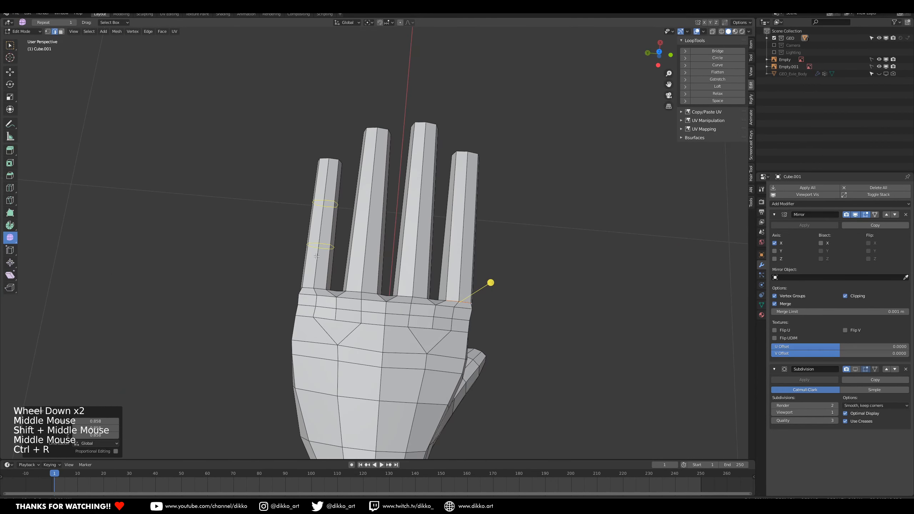
click(317, 256)
key(ctrl+e)
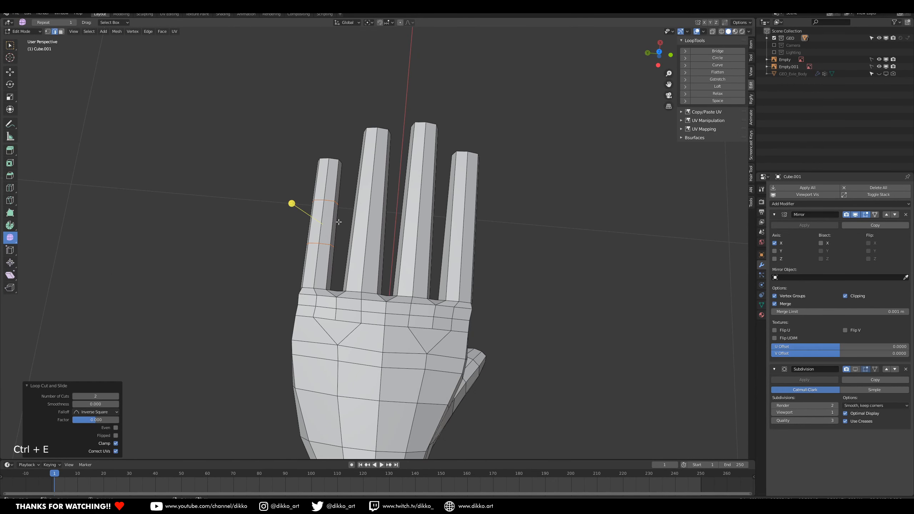
middle_drag(472, 233, 440, 235)
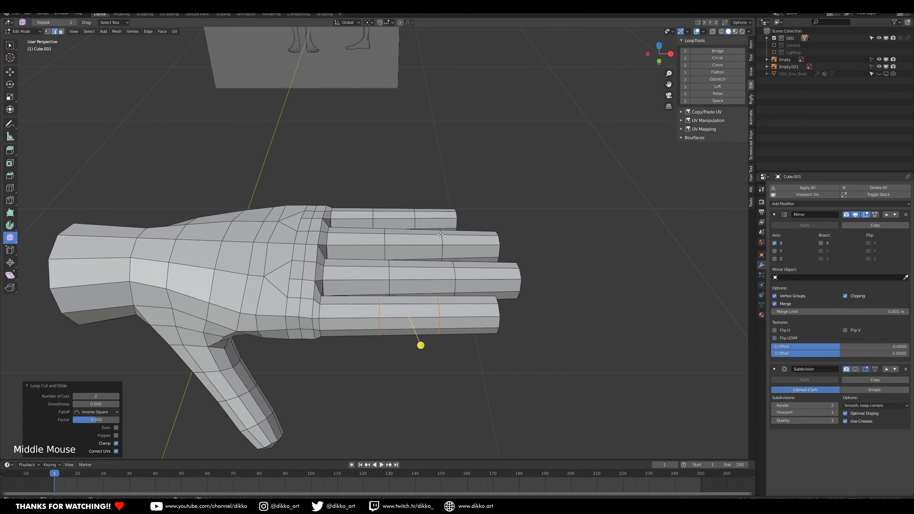
- Move the outer joint loops of the index, middle and ring fingers slightly toward the fingertips
middle_drag(443, 282, 447, 311)
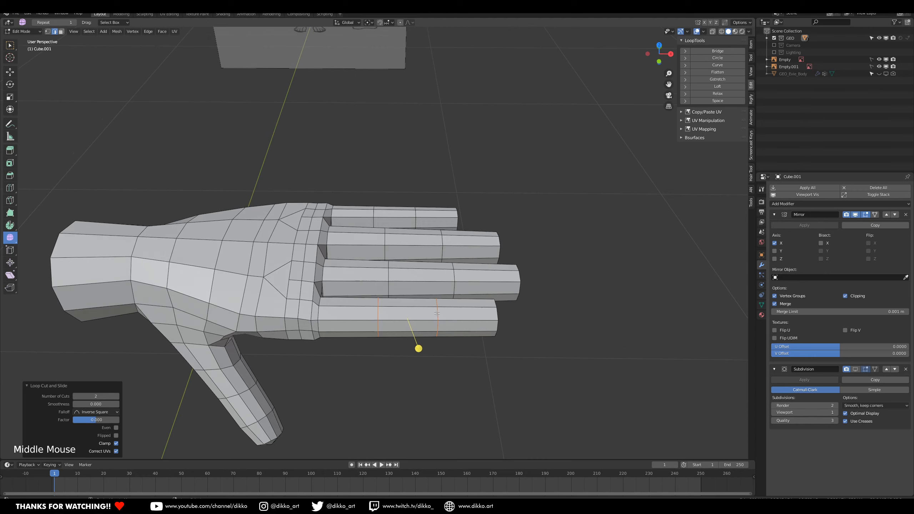
alt+right_click(437, 313)
click(10, 71)
drag(461, 320, 470, 320)
alt+right_click(458, 283)
drag(480, 280, 491, 281)
alt+right_click(442, 241)
drag(466, 246, 471, 244)
middle_drag(417, 208, 428, 211)
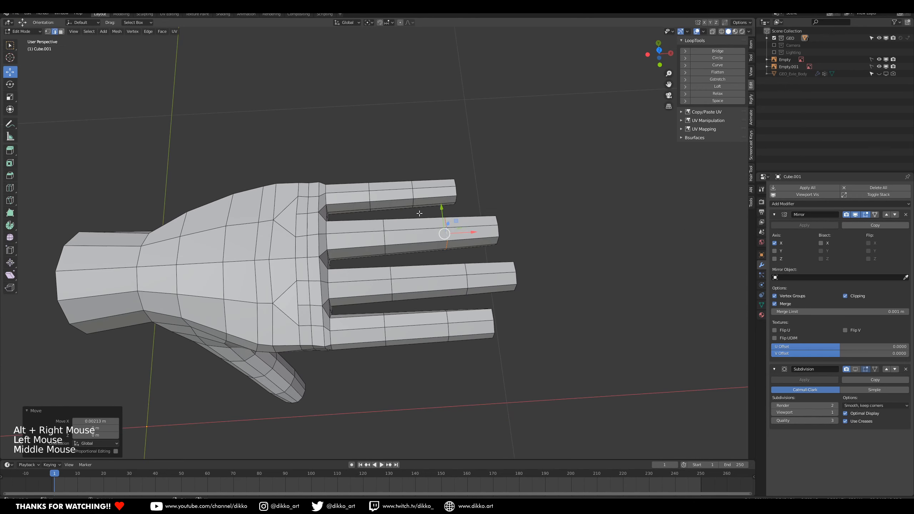
- Adjust the spacing of the little finger's outer and inner joint loops along the finger
alt+right_click(420, 185)
drag(439, 192, 404, 195)
alt+right_click(367, 197)
middle_drag(445, 310, 354, 271)
- Add a centred loop cut to the base segment of each of the four fingers
key(ctrl+r)
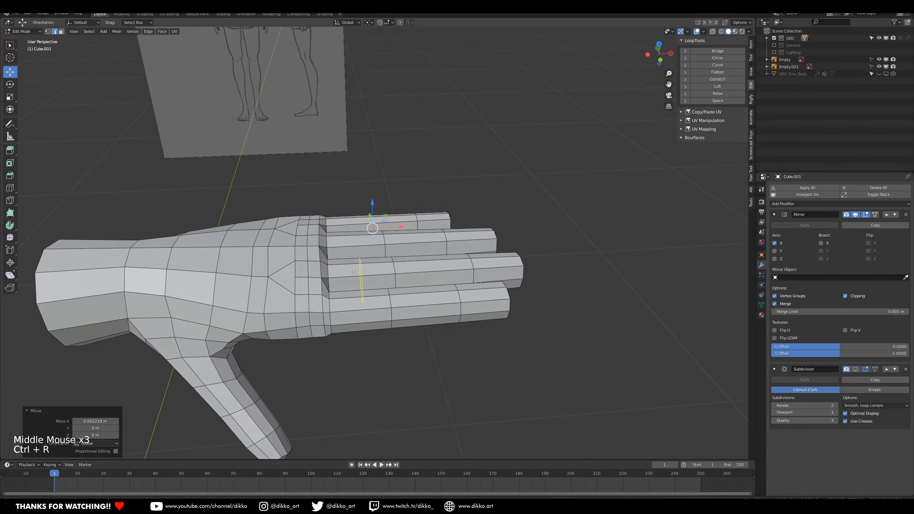
double_click(354, 273)
key(ctrl+r)
click(351, 233)
click(352, 232)
key(ctrl+r)
double_click(349, 223)
key(ctrl+r)
click(360, 321)
click(360, 321)
- Add a centred loop cut to the middle and tip segments of the four fingers
key(ctrl+r)
click(439, 313)
click(439, 313)
key(ctrl+r)
double_click(439, 278)
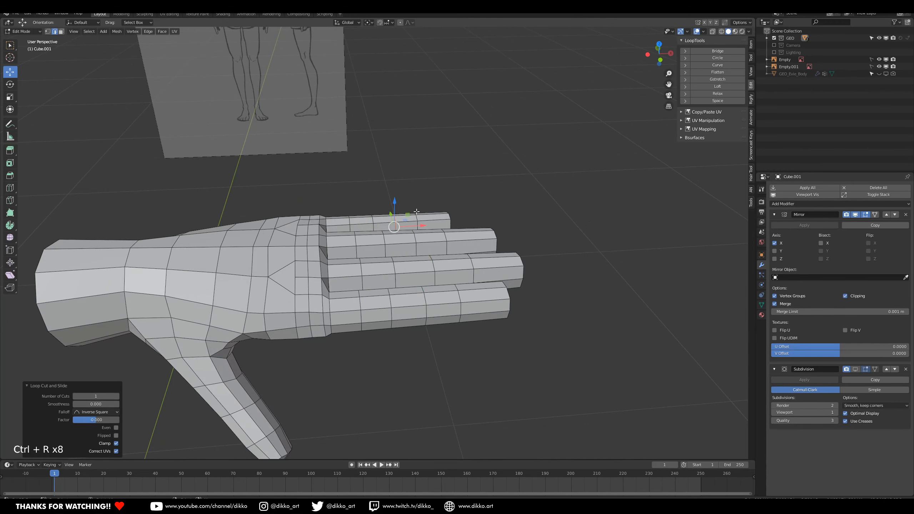
key(ctrl+r)
double_click(481, 311)
middle_drag(481, 311, 210, 149)
- Bevel the upper edges of both joint loops on all four fingers with two segments and an offset of about 0.00245 m
click(55, 34)
scroll(252, 202, up, 1)
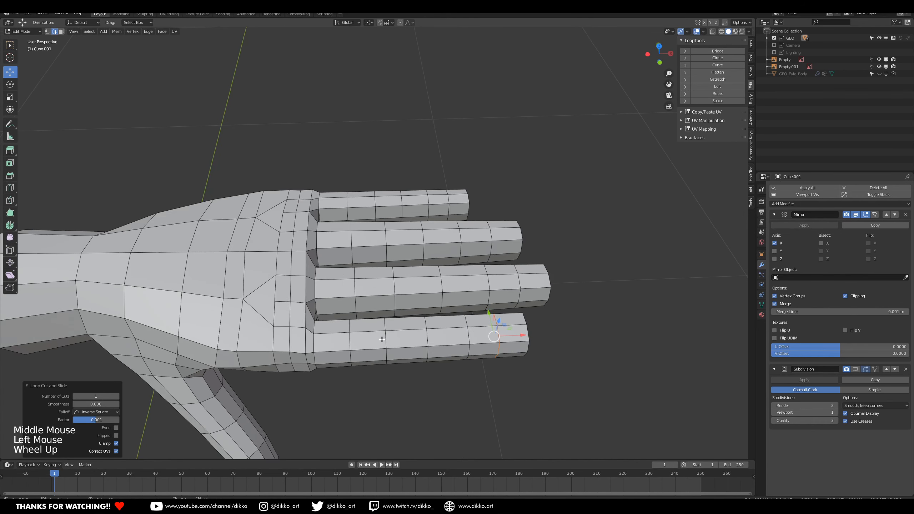
right_click(388, 338)
shift+right_click(389, 326)
middle_drag(393, 273, 377, 311)
shift+right_click(478, 305)
shift+right_click(477, 305)
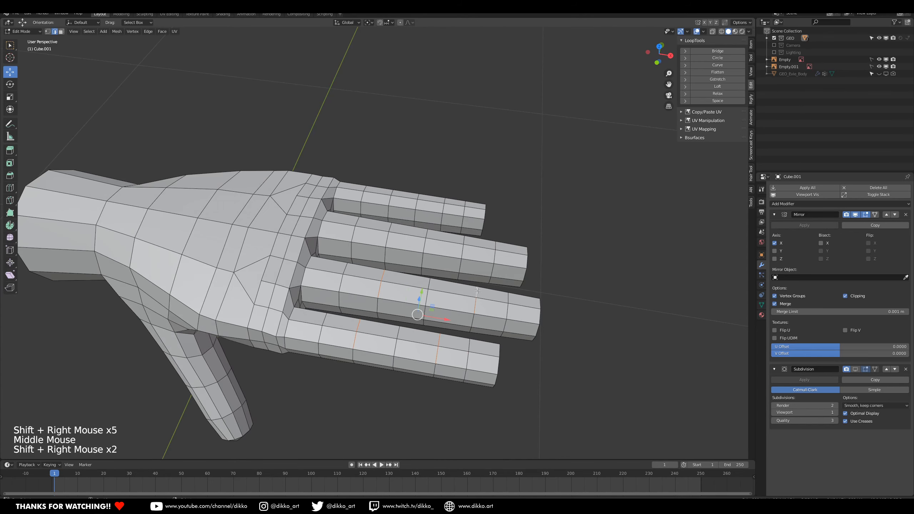
middle_drag(478, 305, 392, 246)
shift+right_click(390, 233)
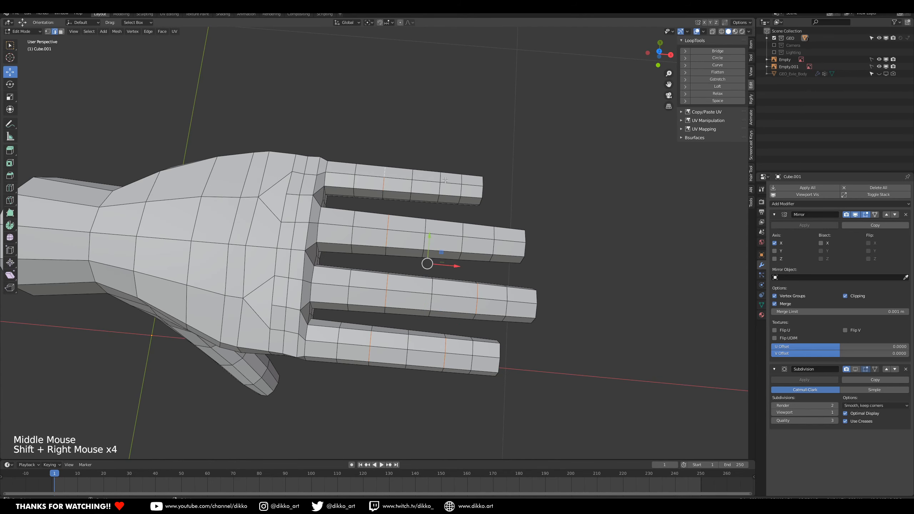
middle_drag(484, 288, 515, 384)
key(ctrl+b)
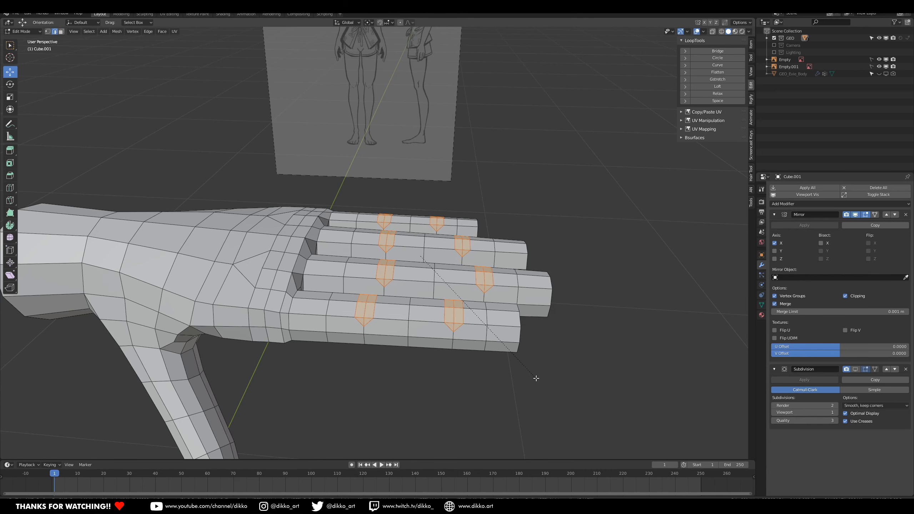
click(535, 378)
- Merge the bevel tip vertices on the thumb side of the index finger's two joints with the vertices below them
middle_drag(358, 390, 456, 395)
scroll(456, 395, up, 2)
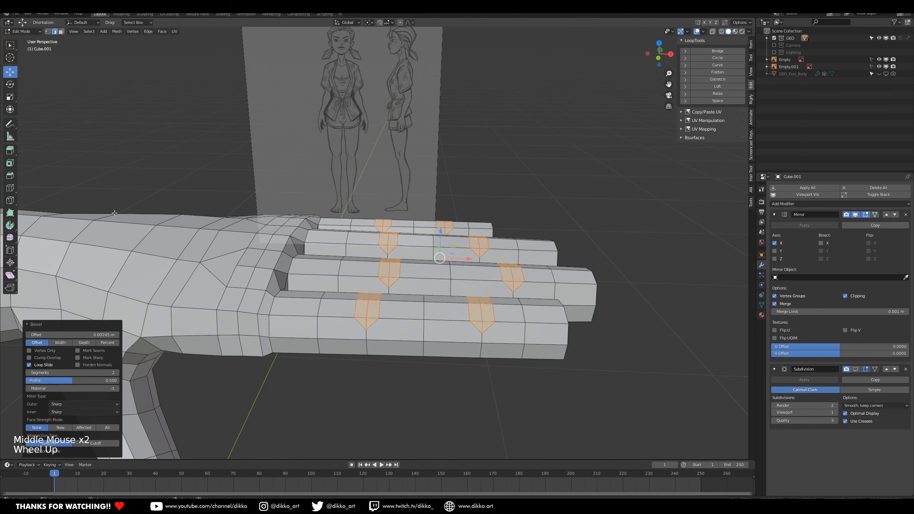
click(48, 32)
right_click(367, 343)
shift+right_click(367, 343)
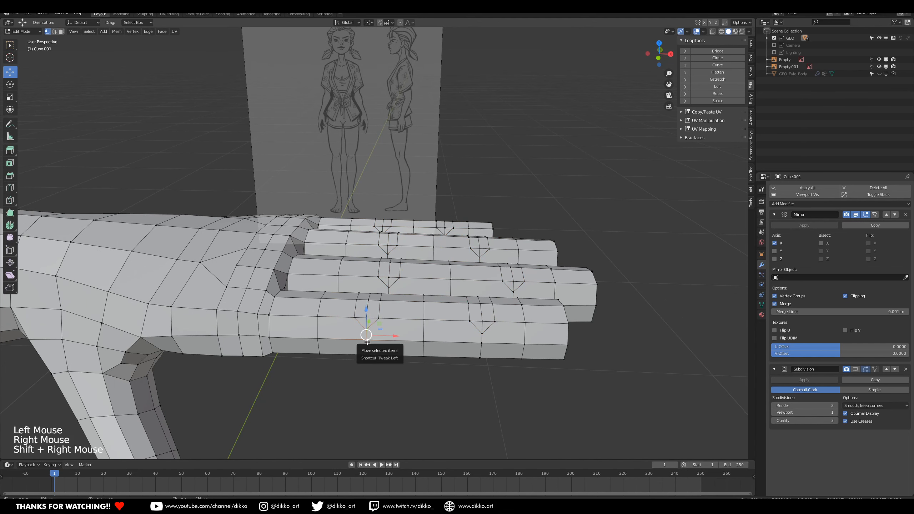
key(m)
click(362, 310)
right_click(482, 334)
shift+right_click(481, 345)
key(m)
click(477, 344)
- Merge the bevel tip vertices at the neighbouring finger's two joints with the adjacent joint loop vertices
middle_drag(477, 344, 429, 325)
shift+middle_drag(428, 324, 383, 329)
scroll(384, 330, up, 2)
middle_drag(384, 330, 342, 317)
right_click(313, 358)
shift+right_click(315, 362)
right_click(319, 372)
right_click(314, 358)
shift+right_click(318, 372)
key(m)
click(316, 370)
right_click(418, 306)
shift+right_click(417, 312)
key(m)
click(417, 318)
- Continue merging bevel tip vertices with the joint loop vertices below them on the remaining fingers
middle_drag(418, 318, 487, 302)
right_click(453, 293)
key(m)
click(445, 304)
scroll(469, 339, down, 1)
key(m)
click(468, 343)
right_click(400, 338)
key(m)
click(401, 338)
shift+right_click(484, 288)
key(m)
click(485, 288)
- Merge the bevel tip vertices on the fingers' other sides with their adjacent joint loop vertices
mouse_move(487, 302)
shift+middle_down()
mouse_move(471, 330)
mouse_move(498, 304)
shift+middle_up()
key(m)
click(493, 307)
shift+middle_drag(499, 305, 455, 259)
right_click(508, 297)
key(m)
click(509, 294)
key(m)
click(418, 313)
middle_drag(417, 313, 539, 296)
key(m)
click(525, 327)
key(m)
click(449, 255)
- Merge one more bevel tip vertex at a finger joint with the joint loop vertex below it
middle_drag(449, 255, 359, 266)
scroll(420, 280, up, 2)
shift+right_click(520, 376)
key(m)
click(529, 383)
scroll(529, 383, down, 3)
middle_drag(530, 383, 378, 277)
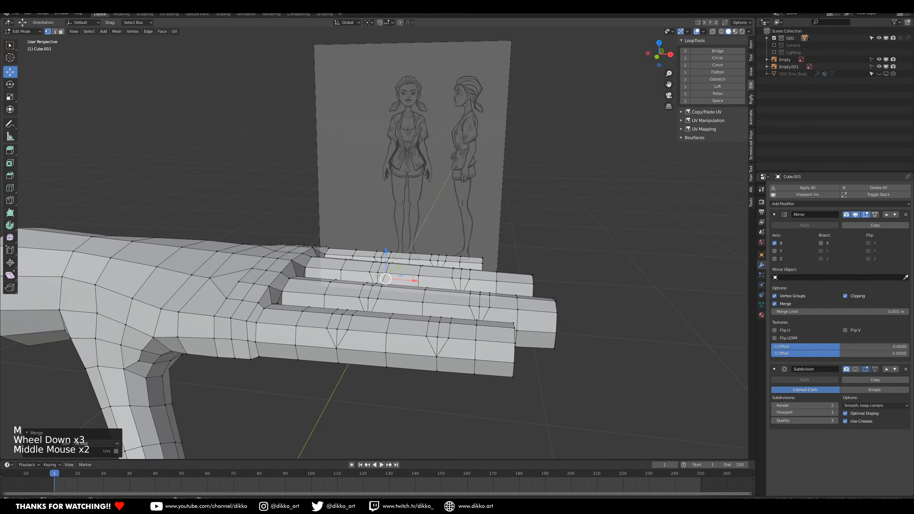
- Dissolve the short centre edges inside the bevel triangles along the sides of the finger joints
click(57, 33)
alt+right_click(444, 357)
right_click(439, 343)
shift+right_click(360, 302)
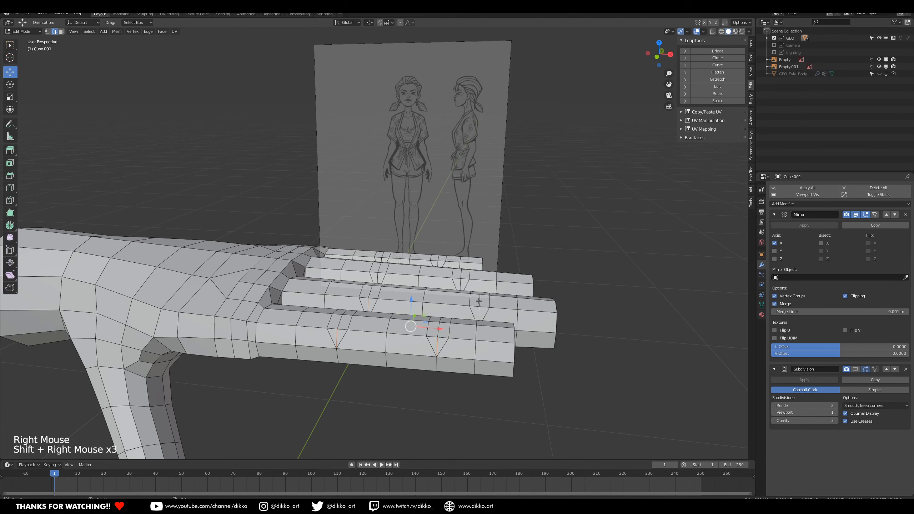
middle_drag(479, 301, 324, 346)
shift+right_click(318, 348)
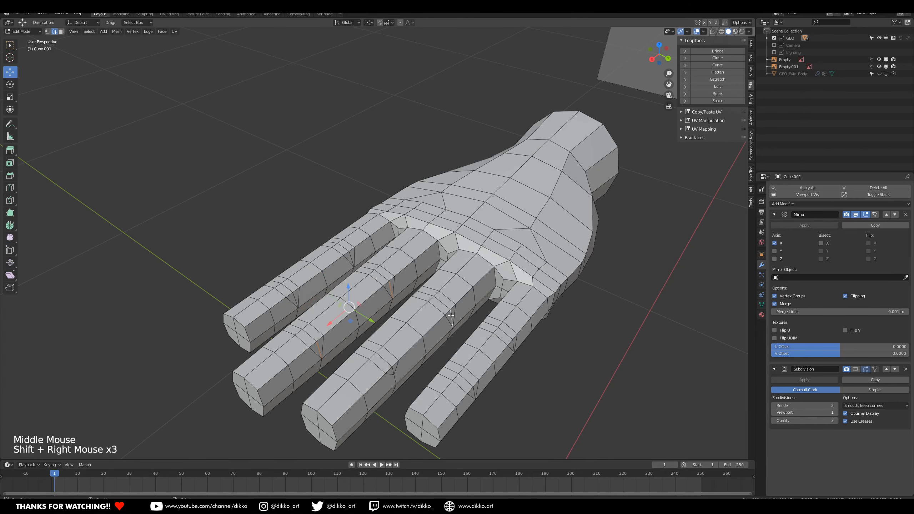
middle_drag(451, 316, 405, 277)
shift+right_click(402, 274)
middle_drag(466, 308, 418, 341)
shift+right_click(377, 368)
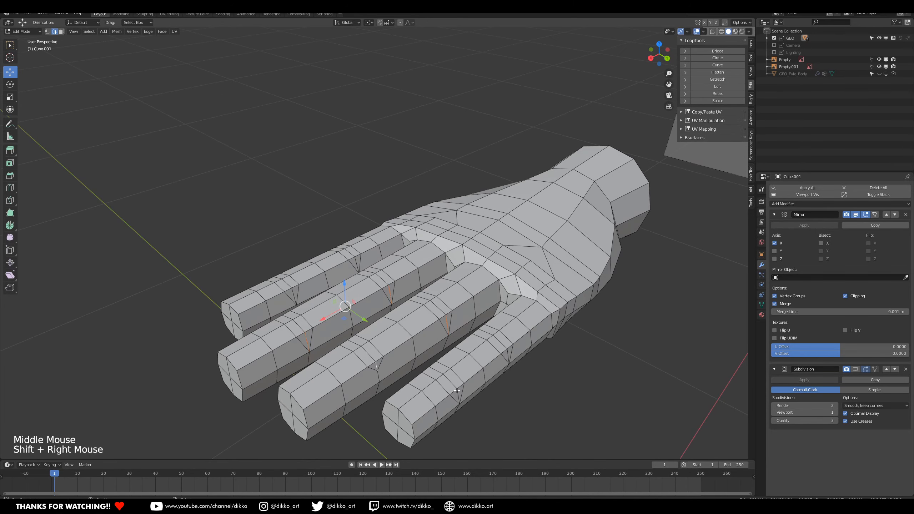
middle_drag(529, 356, 465, 265)
shift+right_click(465, 263)
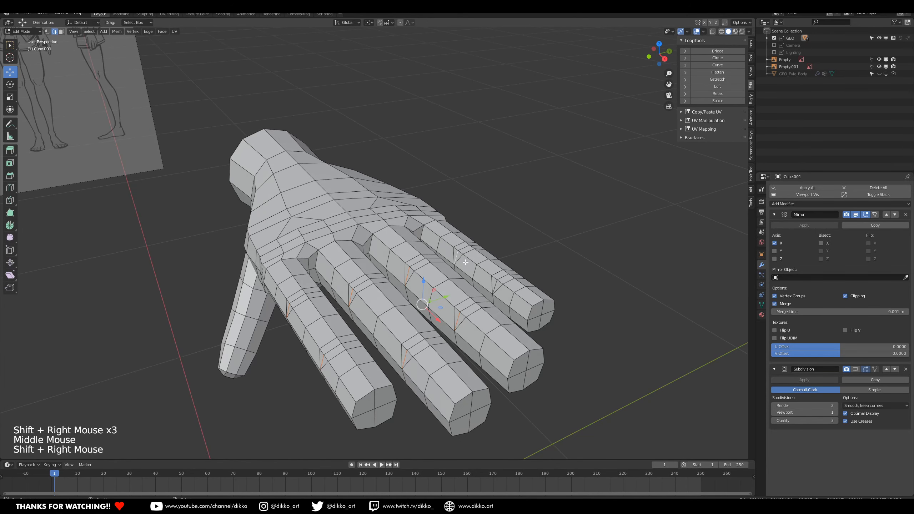
key(ctrl+x)
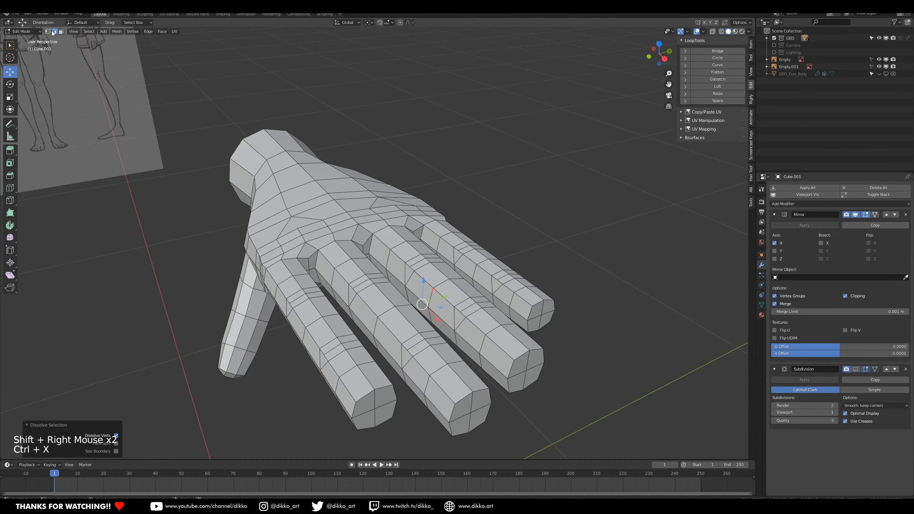
- Merge the unmerged bevel tip vertices on the side of the ring finger's outer joint at the last selected vertex
click(48, 32)
middle_drag(360, 289, 385, 366)
right_click(385, 366)
shift+right_click(386, 366)
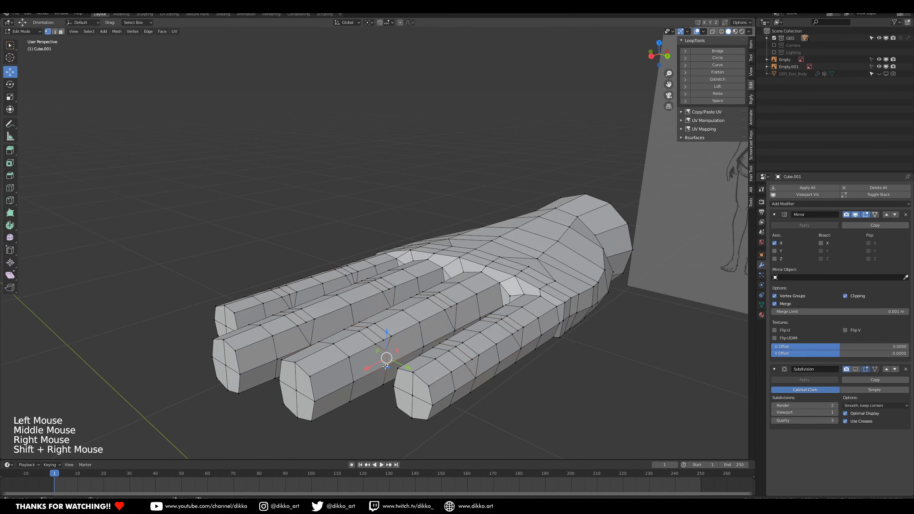
key(m)
click(384, 364)
middle_drag(468, 368, 96, 75)
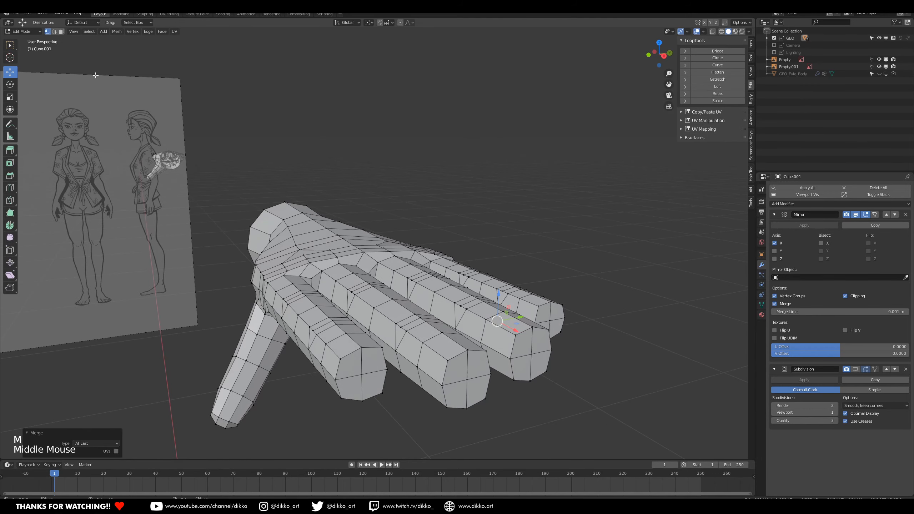
- Check the face loops around the knuckle joints of the index and middle fingers for leftover edges
alt+right_click(310, 327)
middle_drag(310, 327, 319, 311)
alt+right_click(321, 308)
alt+right_click(353, 355)
middle_drag(354, 354, 360, 317)
alt+right_click(378, 283)
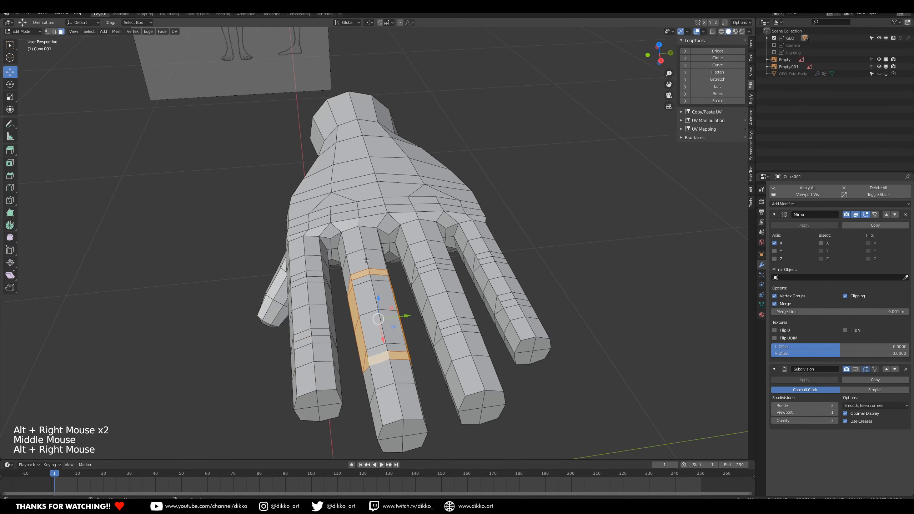
alt+right_click(353, 285)
middle_drag(354, 285, 374, 285)
- Dissolve the leftover centre edges in the bevel triangles on the middle-finger side of the index finger
right_click(294, 264)
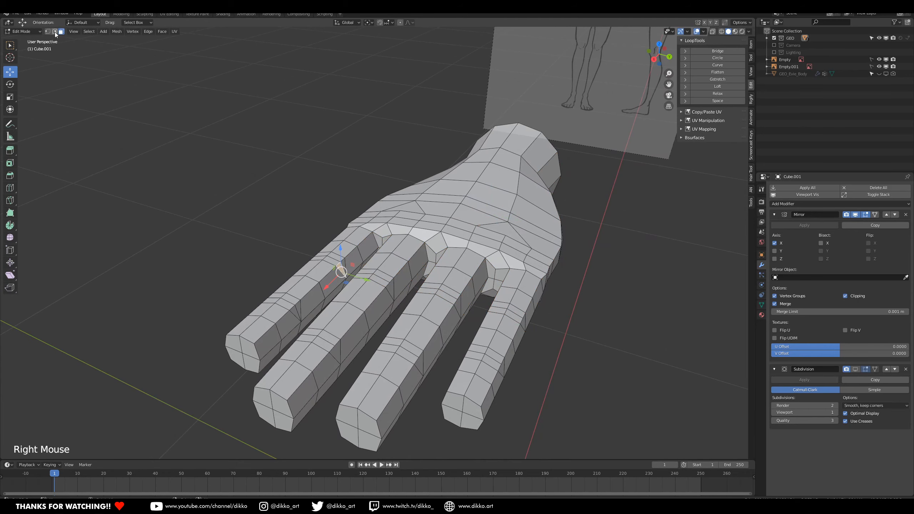
right_click(296, 310)
key(ctrl+z)
shift+right_click(305, 305)
right_click(344, 267)
shift+right_click(306, 296)
key(ctrl+x)
- Select the palm-side edges of the fingers' outer joint loops and move them slightly along X
middle_drag(306, 297, 336, 313)
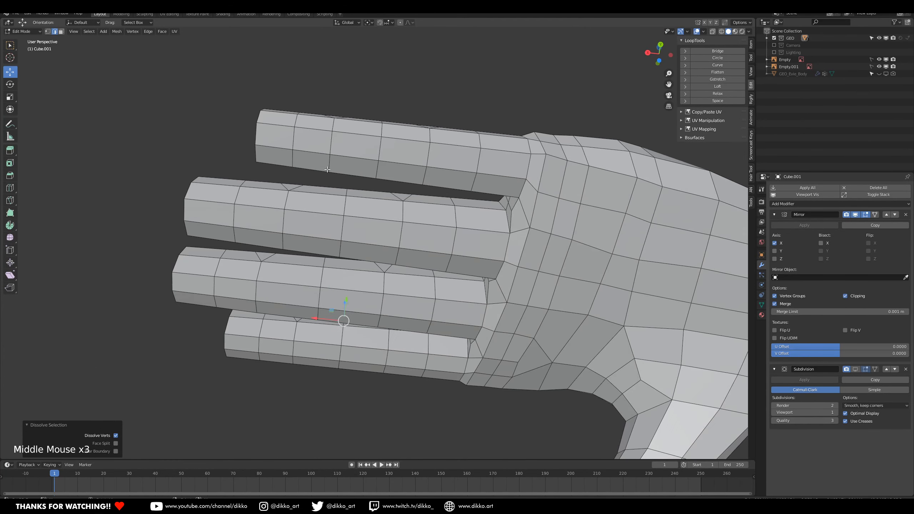
right_click(330, 148)
shift+right_click(330, 149)
middle_drag(330, 149, 329, 191)
drag(313, 329, 319, 329)
middle_drag(452, 323, 259, 244)
key(ctrl+z)
shift+right_click(292, 197)
shift+right_click(311, 204)
shift+right_click(259, 245)
shift+right_click(236, 329)
middle_drag(236, 329, 366, 236)
drag(420, 136, 419, 134)
middle_drag(419, 134, 329, 266)
drag(279, 331, 271, 335)
- Select the palm-side edges of the fingers' inner joint loops and move them slightly toward the fingertips
middle_drag(272, 334, 395, 313)
right_click(414, 248)
middle_drag(414, 249, 390, 167)
right_click(410, 122)
shift+right_click(410, 137)
shift+right_click(394, 151)
shift+right_click(393, 190)
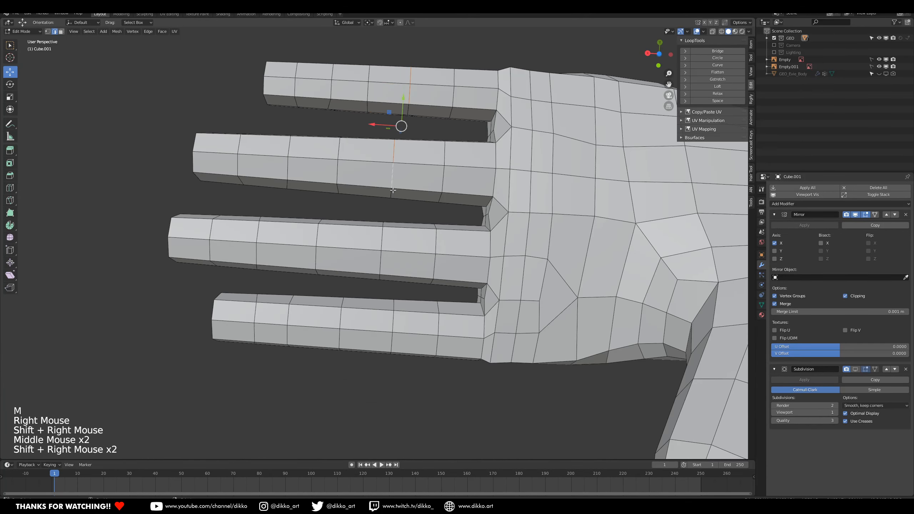
shift+right_click(393, 332)
middle_drag(393, 332, 394, 384)
drag(358, 335, 357, 336)
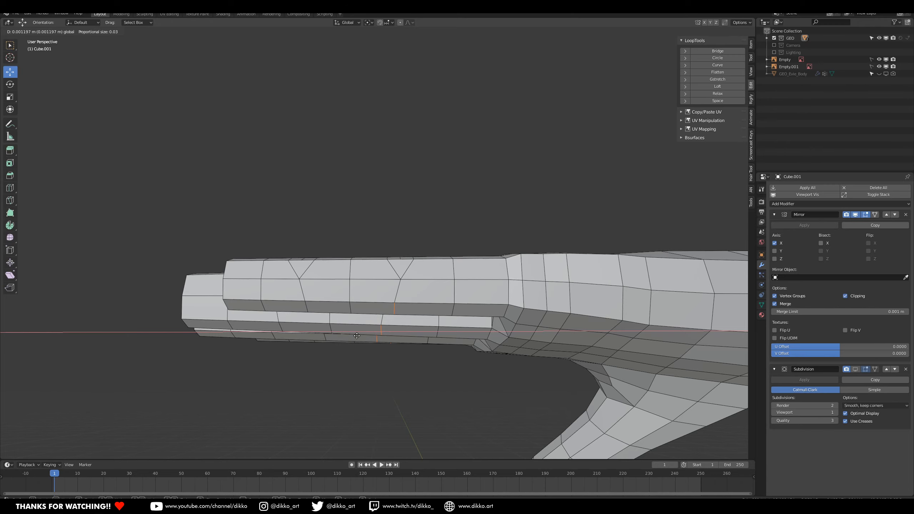
drag(359, 336, 359, 337)
middle_drag(359, 336, 504, 339)
middle_drag(504, 338, 461, 375)
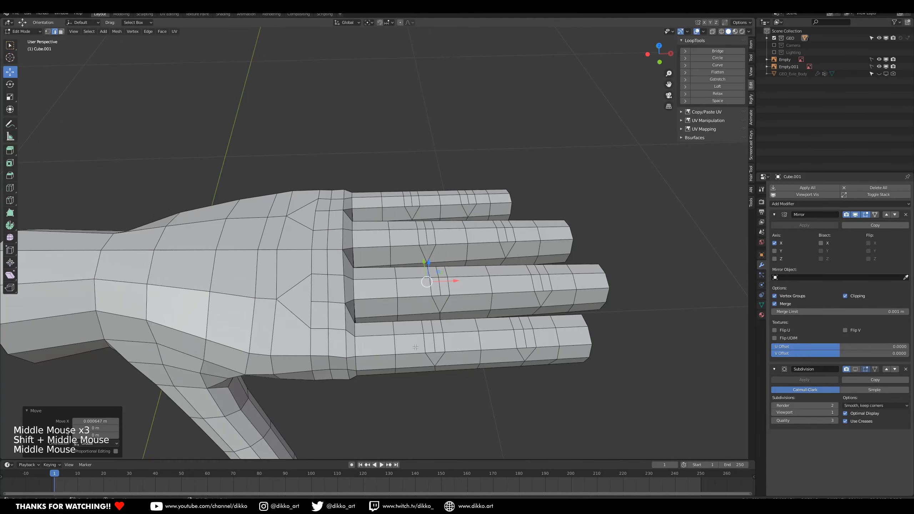
- Add edge loops through the inner knuckle joints of the index and middle fingers
key(ctrl+r)
click(416, 349)
click(424, 349)
key(ctrl+r)
key(ctrl+r)
click(418, 295)
click(436, 296)
key(ctrl+r)
click(443, 297)
click(448, 296)
- Add edge loops through the outer knuckle joints of the index and middle fingers
key(ctrl+r)
click(499, 342)
click(517, 342)
key(ctrl+r)
click(543, 344)
click(536, 346)
click(538, 295)
key(ctrl+r)
click(546, 294)
click(547, 293)
- Add edge loops through both knuckle joints of the ring finger
key(ctrl+r)
click(407, 243)
click(424, 245)
key(ctrl+r)
click(429, 247)
click(431, 250)
key(ctrl+r)
click(482, 247)
click(506, 247)
key(ctrl+r)
click(514, 245)
click(514, 241)
- Add edge loops through both knuckle joints of the little finger
middle_drag(515, 242, 424, 200)
scroll(424, 199, up, 2)
key(ctrl+r)
click(430, 202)
click(432, 204)
click(459, 208)
click(459, 209)
key(ctrl+r)
click(499, 218)
click(507, 219)
key(ctrl+r)
click(528, 219)
click(527, 219)
scroll(524, 227, down, 1)
- Select the palm-side centre edges of the index finger's inner joint and push them into the finger to form a crease
middle_drag(522, 252, 506, 234)
scroll(478, 325, down, 3)
middle_drag(459, 353, 431, 232)
scroll(436, 231, up, 3)
shift+right_click(424, 134)
right_click(430, 133)
shift+right_click(432, 147)
drag(429, 242, 431, 234)
middle_drag(431, 235, 429, 212)
- Push the palm-side centre edges of the index finger's outer joint into the finger as a crease
right_click(539, 220)
middle_drag(540, 216, 544, 135)
shift+right_click(544, 135)
click(538, 111)
drag(533, 114, 530, 106)
- Select the palm-side centre edges of both joints on the middle, ring and little fingers and push them inward as creases
middle_drag(463, 193, 454, 224)
key(ctrl+z)
shift+right_click(463, 162)
ctrl+right_click(589, 223)
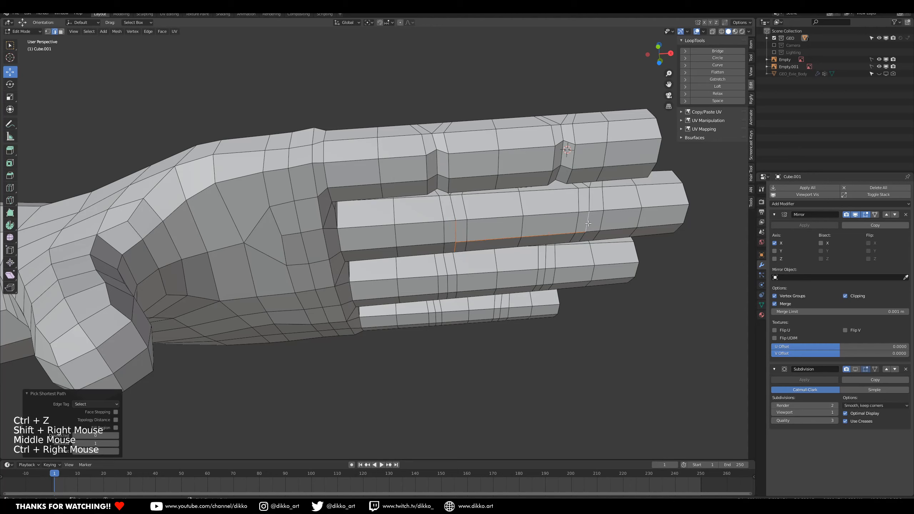
right_click(459, 219)
shift+right_click(456, 232)
mouse_move(457, 233)
middle_down()
mouse_move(576, 202)
mouse_move(446, 245)
middle_up()
shift+right_click(583, 199)
shift+right_click(583, 199)
shift+right_click(445, 245)
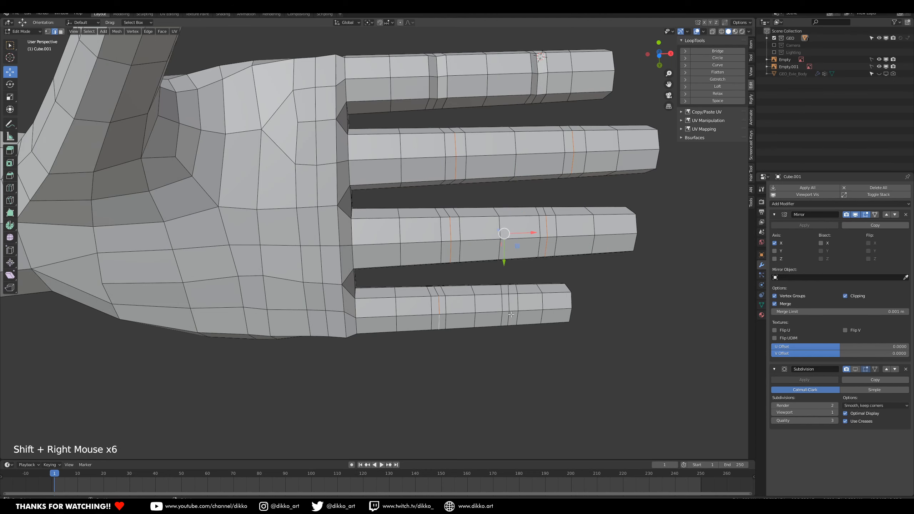
middle_drag(509, 321, 496, 260)
drag(497, 260, 497, 254)
- Select the palm-side end edges of all four fingertips and move them slightly along X
middle_drag(562, 262, 530, 270)
shift+middle_drag(530, 270, 562, 250)
right_click(557, 229)
shift+right_click(568, 236)
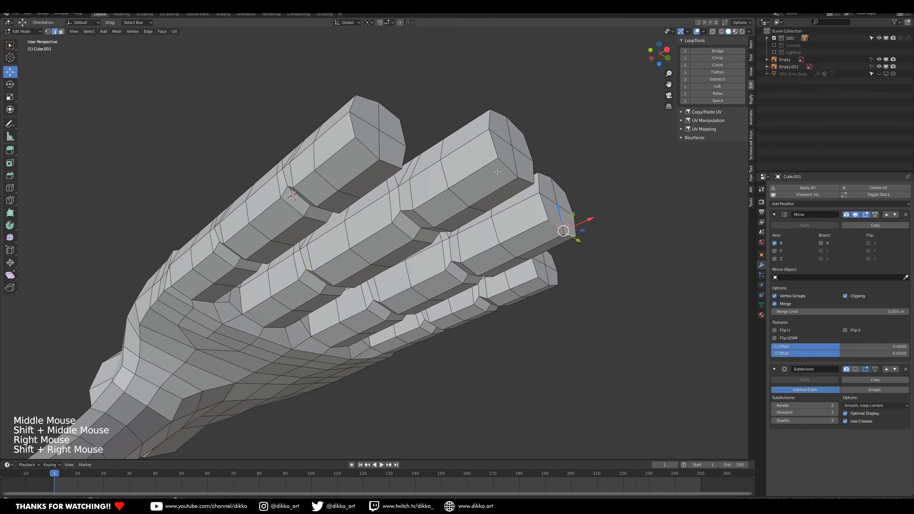
middle_drag(453, 189, 403, 144)
shift+right_click(458, 161)
shift+right_click(482, 162)
middle_drag(482, 162, 598, 245)
drag(606, 254, 580, 250)
middle_drag(576, 245, 472, 335)
scroll(478, 288, down, 2)
middle_drag(472, 335, 448, 328)
middle_drag(448, 328, 454, 301)
scroll(464, 281, up, 2)
middle_drag(475, 266, 344, 166)
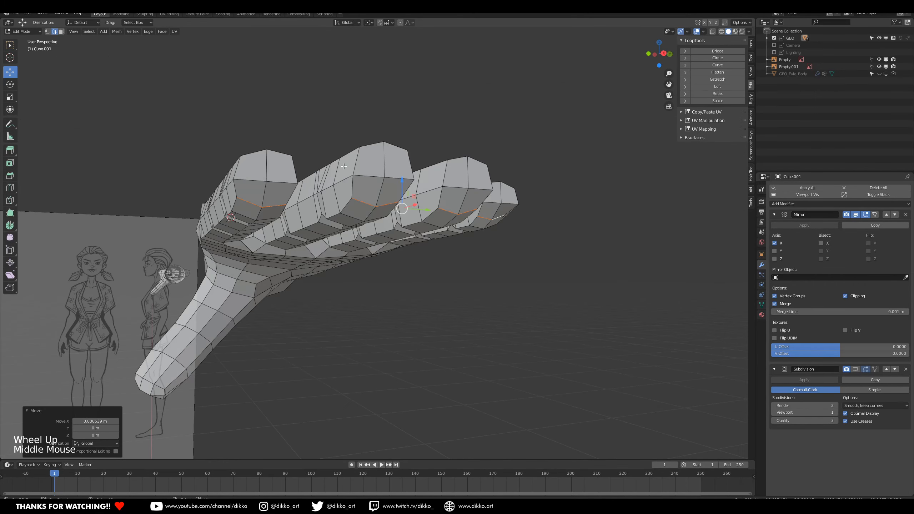
- Select the index fingertip's end faces and scale them down with proportional editing enabled to taper the finger
click(62, 32)
right_click(253, 169)
shift+right_click(250, 191)
shift+right_click(280, 169)
shift+right_click(277, 193)
middle_drag(279, 196, 286, 234)
shift+middle_drag(286, 234, 429, 356)
scroll(396, 249, down, 2)
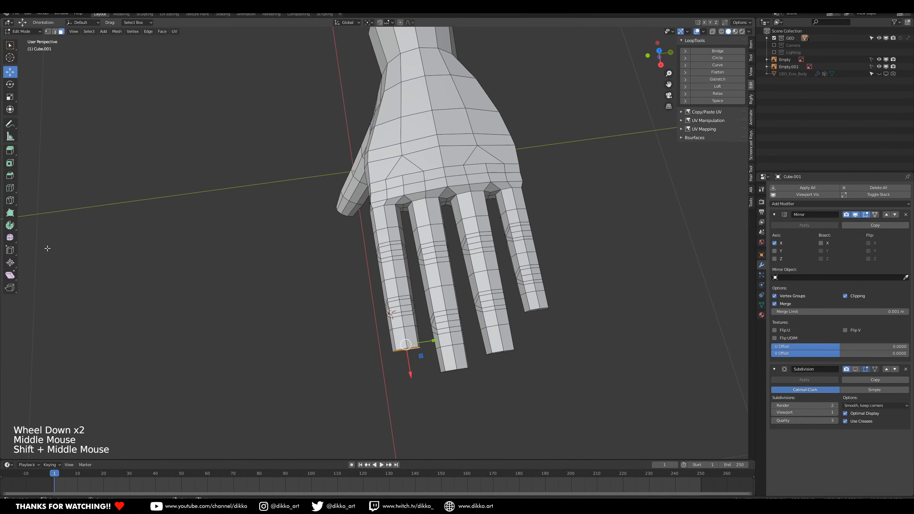
key(s)
key(ctrl+z)
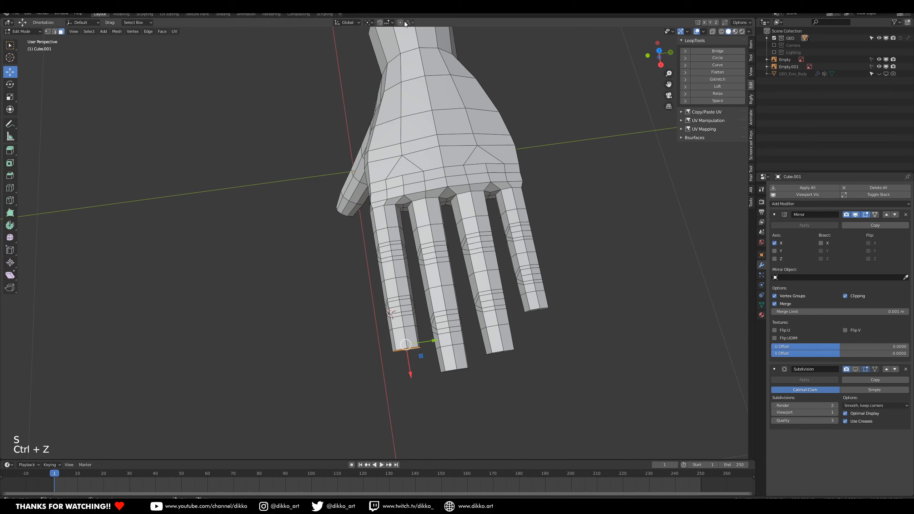
key(s)
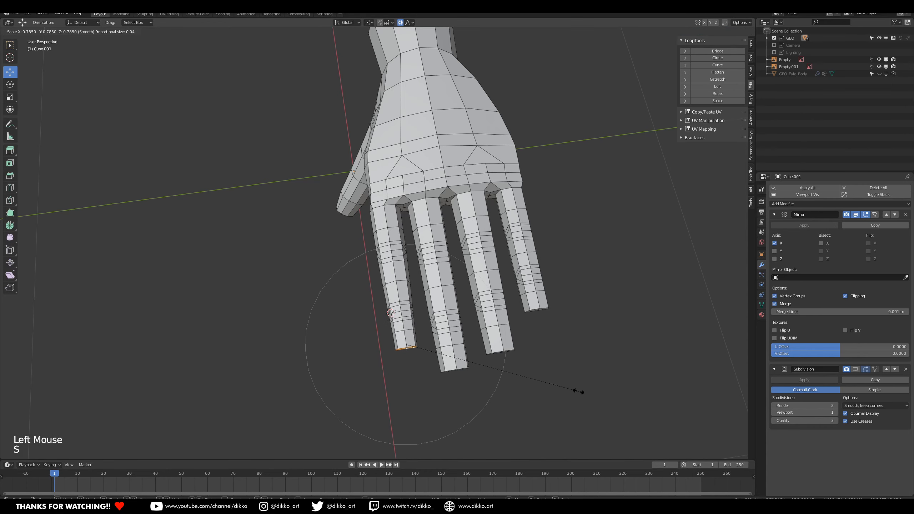
click(568, 387)
- Smooth the index fingertip's vertices to round the end
middle_drag(568, 387, 30, 249)
drag(437, 307, 415, 315)
drag(516, 304, 517, 304)
- Scale down the middle fingertip's end faces with proportional falloff and smooth their vertices
middle_drag(508, 306, 540, 375)
right_click(422, 263)
shift+right_click(441, 213)
key(s)
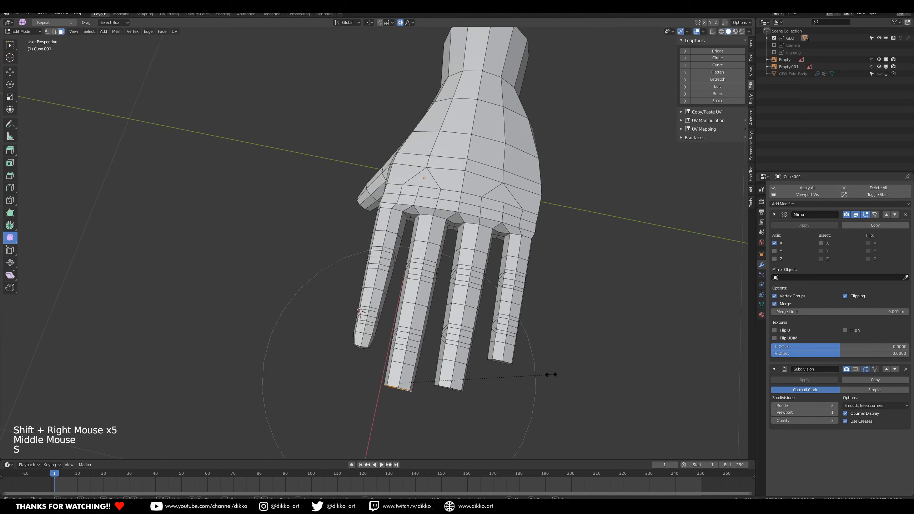
click(512, 367)
middle_drag(512, 367, 488, 316)
drag(438, 260, 513, 256)
- Scale the ring fingertip's end faces to 0.719 with a proportional size of 0.063
middle_drag(514, 256, 399, 367)
scroll(417, 245, up, 2)
right_click(417, 238)
shift+right_click(417, 238)
scroll(428, 252, down, 3)
key(s)
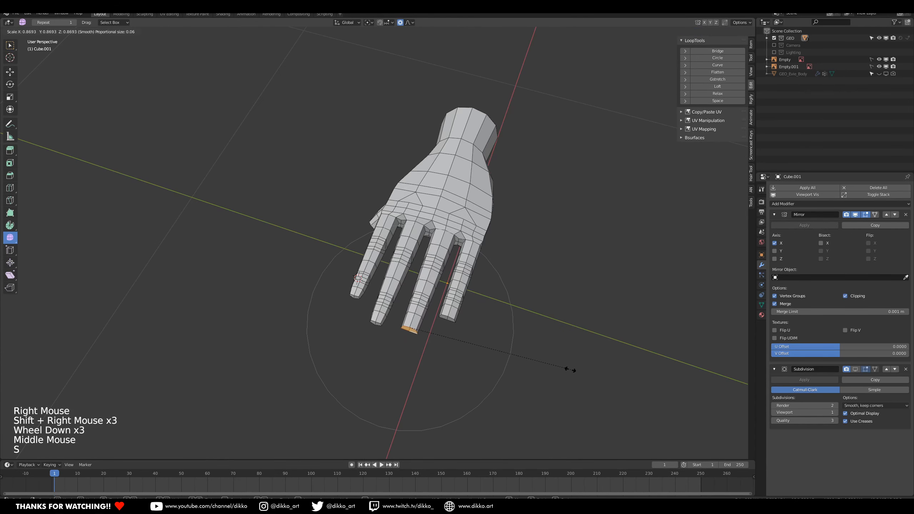
click(541, 349)
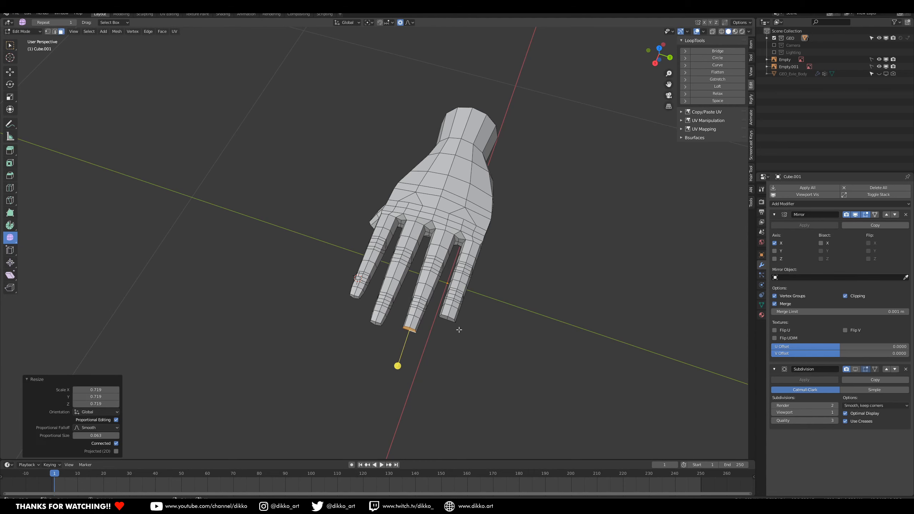
- Smooth the ring fingertip's vertices and move the tip slightly outward
drag(399, 366, 497, 375)
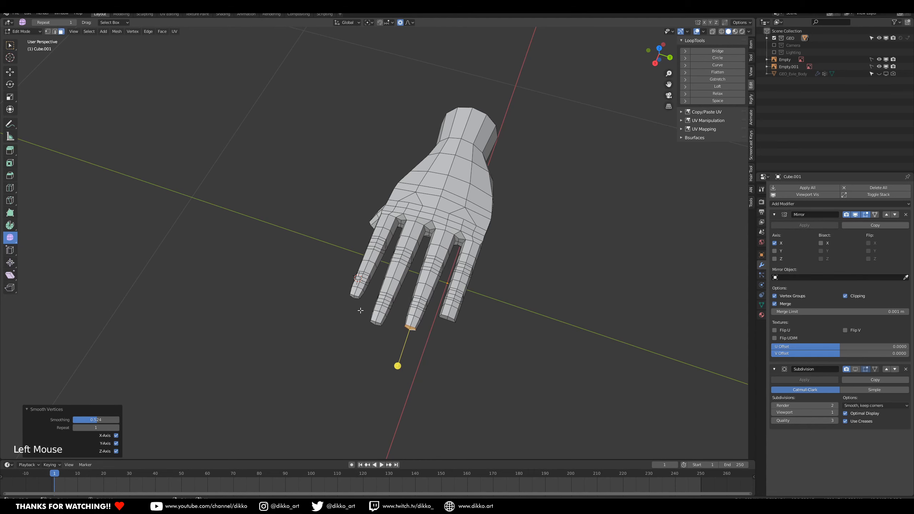
click(10, 73)
drag(401, 360, 399, 363)
- Select the little fingertip's end faces and scale them to 0.767 with a proportional size of 0.043
middle_drag(535, 272, 512, 248)
scroll(543, 235, up, 2)
scroll(546, 190, up, 1)
scroll(512, 242, up, 1)
right_click(506, 214)
shift+right_click(507, 229)
shift+right_click(524, 229)
shift+right_click(523, 215)
middle_drag(523, 215, 576, 396)
key(s)
click(543, 419)
scroll(135, 225, down, 4)
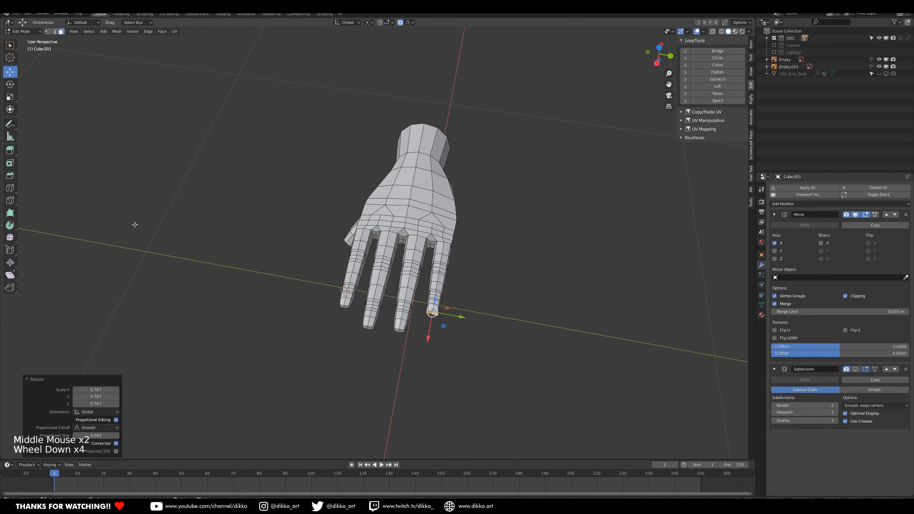
- Smooth the little fingertip's vertices and save the file
click(15, 237)
drag(428, 354, 428, 340)
middle_drag(428, 340, 514, 229)
key(ctrl+s)
- Switch to Sculpt Mode and add volume to the palm with the Inflate/Deflate brush
click(21, 32)
click(32, 50)
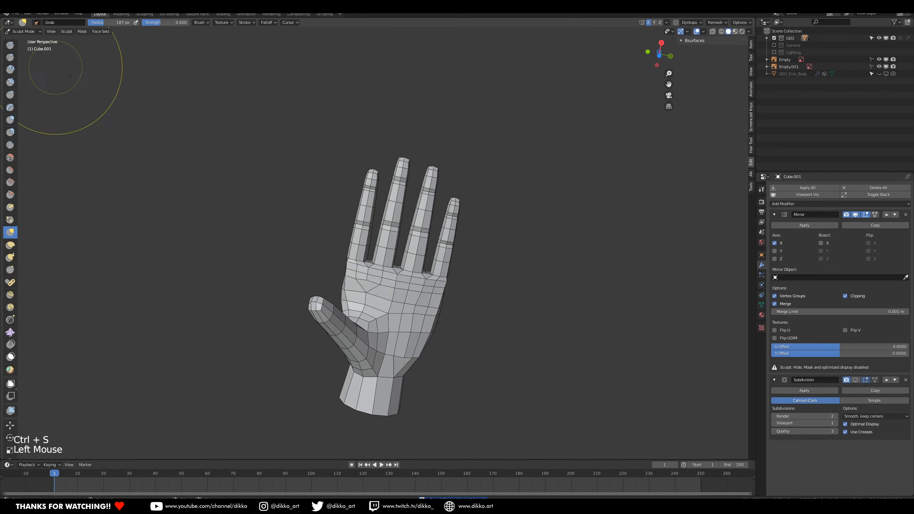
scroll(475, 316, up, 2)
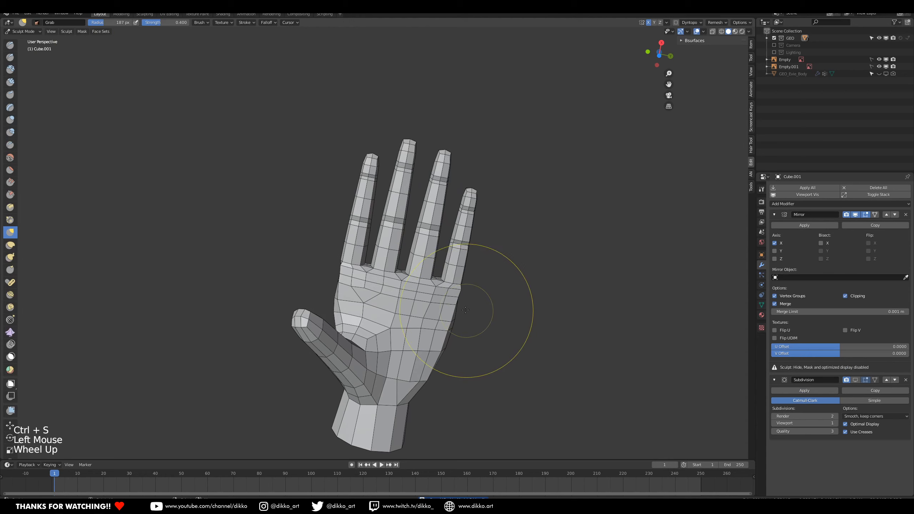
click(10, 119)
shift+middle_drag(396, 289, 309, 252)
scroll(309, 251, up, 2)
drag(321, 291, 324, 303)
drag(321, 288, 303, 310)
middle_drag(389, 274, 310, 333)
mouse_move(425, 343)
middle_down()
mouse_move(461, 302)
mouse_move(448, 341)
middle_up()
click(460, 301)
middle_drag(413, 230, 448, 232)
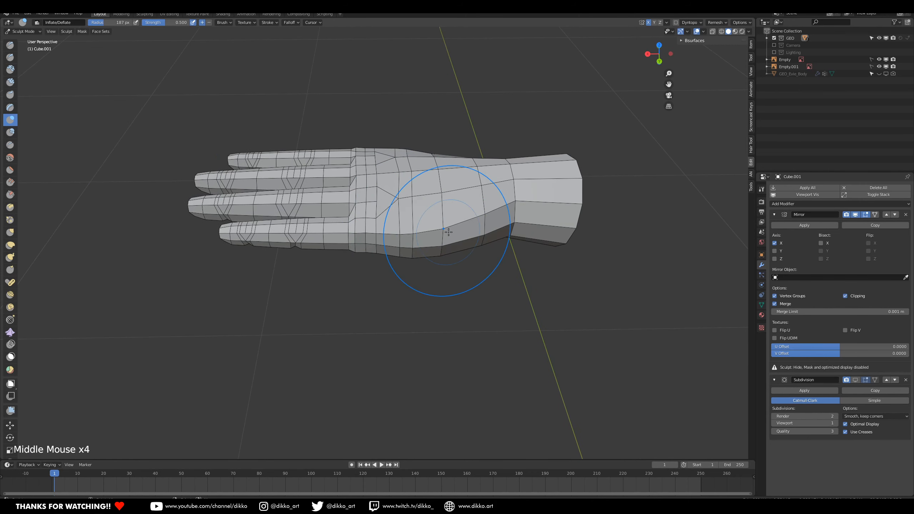
- Return to Edit Mode and cut one edge loop across the hand just behind the knuckles, with a slide factor of 0
key(Tab)
key(ctrl+e)
click(417, 206)
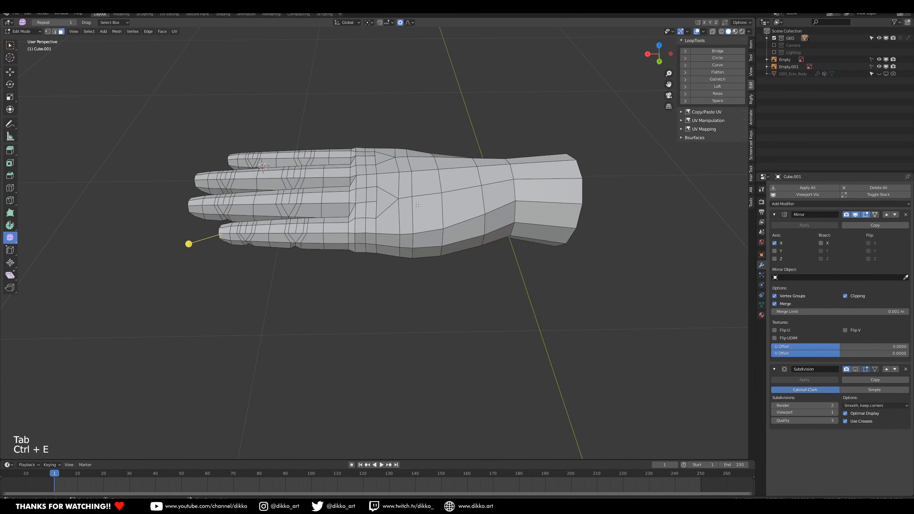
click(405, 196)
- Switch to Sculpt Mode and even out the palm surface with the Smooth brush
click(21, 31)
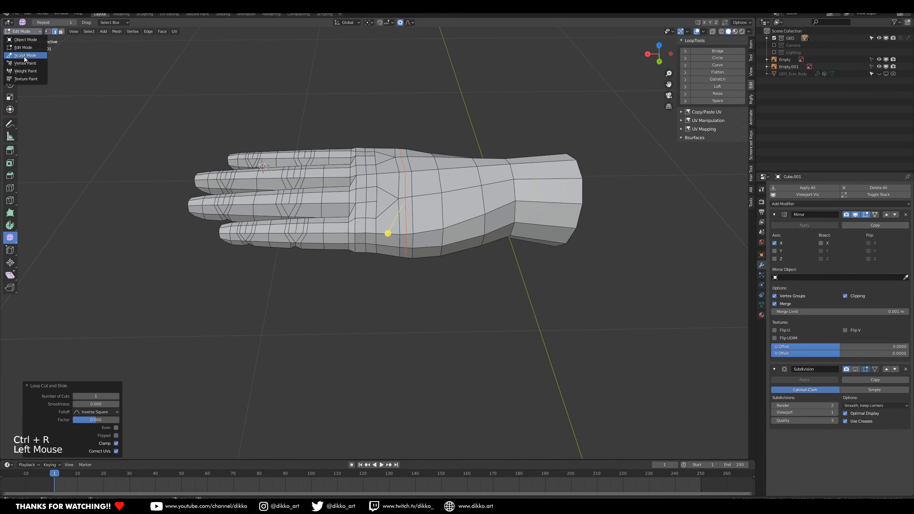
click(25, 55)
middle_drag(324, 252, 367, 230)
click(10, 158)
click(399, 340)
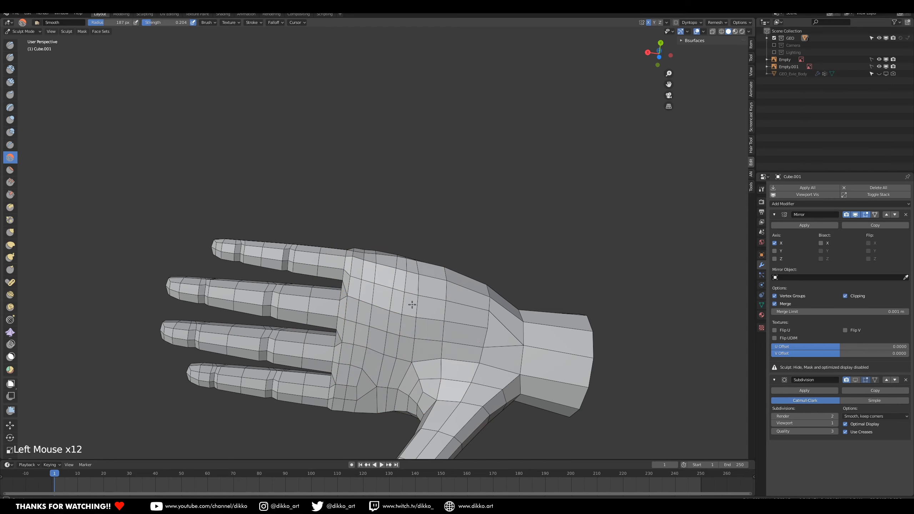
- Continue smoothing the palm surface and the sides of the hand with broad Smooth brush strokes
middle_drag(412, 305, 419, 240)
drag(419, 230, 423, 216)
mouse_move(422, 213)
mouse_down()
mouse_move(420, 200)
mouse_move(447, 184)
mouse_up()
drag(457, 177, 474, 162)
middle_drag(475, 163, 518, 223)
mouse_move(518, 230)
middle_down()
mouse_move(560, 294)
mouse_move(478, 253)
middle_up()
drag(464, 256, 446, 265)
middle_drag(441, 267, 410, 331)
drag(410, 330, 405, 315)
drag(402, 306, 396, 294)
drag(393, 285, 386, 268)
- Smooth the back of the hand near the thumb, reducing the Smooth brush radius to 93 px for finer strokes
mouse_move(404, 251)
middle_down()
mouse_move(486, 249)
mouse_move(522, 230)
middle_up()
scroll(447, 249, up, 3)
scroll(447, 249, down, 1)
shift+middle_drag(522, 253, 568, 313)
scroll(504, 310, up, 2)
middle_drag(465, 324, 447, 296)
mouse_move(451, 297)
mouse_down()
mouse_move(478, 308)
mouse_move(518, 296)
mouse_up()
key(f)
key(f)
scroll(522, 299, down, 2)
mouse_move(532, 306)
middle_down()
mouse_move(502, 358)
mouse_move(374, 316)
mouse_move(419, 324)
middle_up()
scroll(435, 333, down, 2)
scroll(420, 326, up, 2)
drag(346, 360, 329, 362)
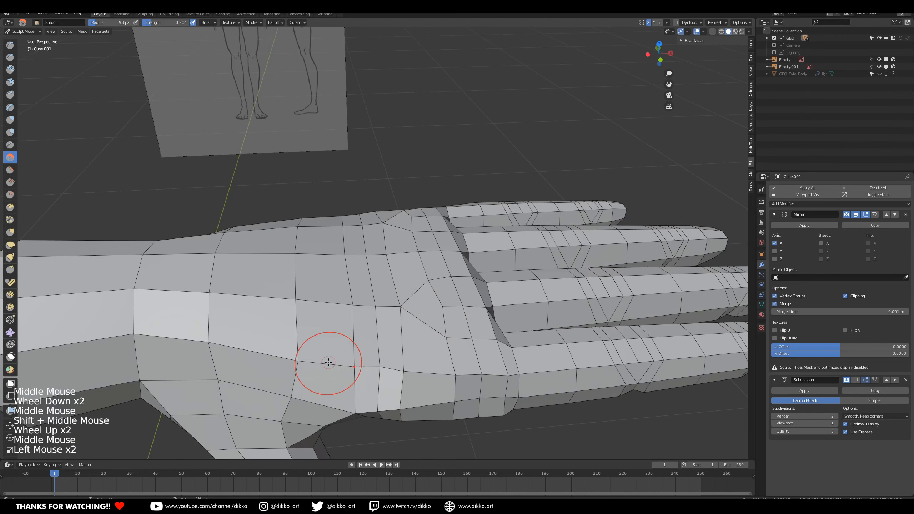
- Smooth the surface around the thumb side of the hand with short strokes of the 93 px brush
scroll(402, 418, down, 2)
mouse_move(401, 415)
middle_down()
mouse_move(374, 178)
mouse_move(375, 223)
middle_up()
shift+middle_drag(375, 223, 374, 274)
scroll(373, 274, up, 2)
drag(373, 271, 371, 262)
drag(371, 262, 368, 252)
middle_drag(385, 244, 391, 324)
drag(391, 324, 387, 325)
scroll(397, 297, down, 3)
- Touch up the palm side around the finger bases with small Smooth brush dabs
middle_drag(504, 353, 486, 270)
scroll(479, 265, up, 1)
middle_drag(472, 261, 500, 299)
scroll(455, 249, up, 2)
click(377, 268)
click(463, 228)
click(450, 242)
click(525, 300)
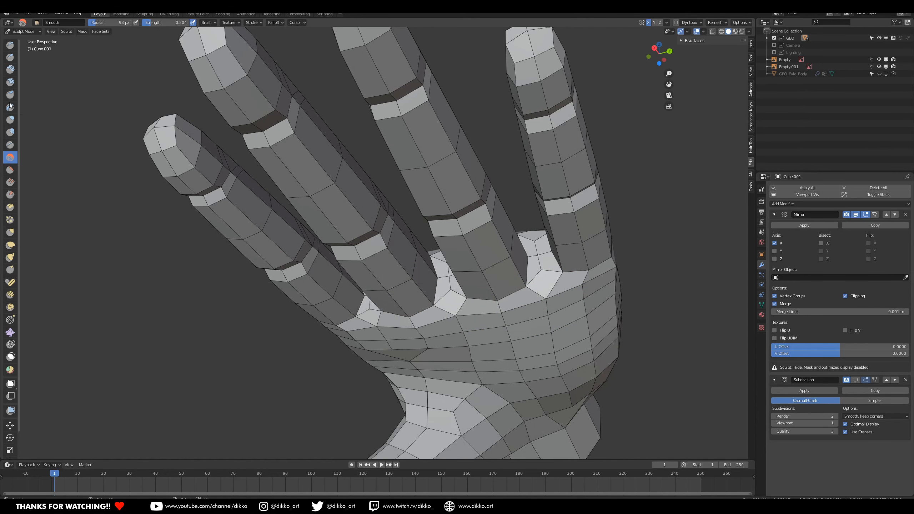
- Switch to the Inflate/Deflate brush and deflate the area at the base of the fingers
click(10, 121)
middle_drag(397, 288, 420, 304)
ctrl+drag(397, 300, 428, 274)
mouse_move(393, 285)
ctrl+mouse_down()
mouse_move(387, 264)
mouse_move(432, 260)
mouse_move(378, 256)
mouse_move(470, 252)
mouse_move(464, 244)
ctrl+mouse_up()
- Switch to the Draw brush, carve inward at the finger bases, and adjust the brush size for further dabs
click(10, 47)
ctrl+drag(555, 215, 558, 238)
ctrl+drag(562, 252, 578, 299)
scroll(535, 262, down, 2)
mouse_move(578, 299)
middle_down()
mouse_move(535, 261)
mouse_move(527, 188)
mouse_move(439, 294)
middle_up()
key(f)
click(526, 247)
click(527, 188)
scroll(527, 188, down, 3)
middle_drag(440, 294, 437, 303)
scroll(438, 299, up, 1)
middle_drag(437, 303, 396, 274)
- In Edit Mode, select edges along a finger's knuckle on the back of the hand and reposition them with the Move tool
key(Tab)
scroll(435, 307, up, 2)
click(55, 31)
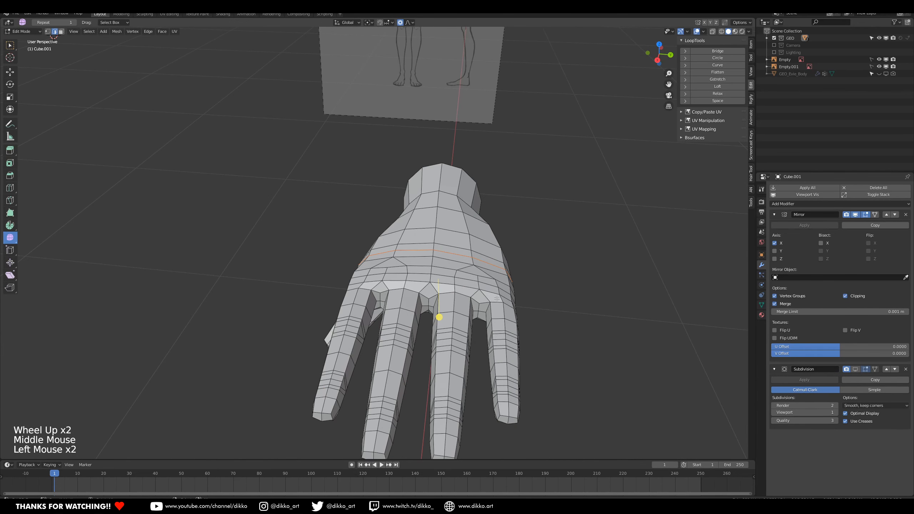
scroll(491, 298, up, 1)
right_click(439, 264)
shift+right_click(438, 273)
shift+right_click(437, 282)
mouse_move(439, 322)
middle_down()
mouse_move(439, 311)
mouse_move(456, 325)
middle_up()
shift+right_click(442, 318)
shift+right_click(450, 325)
shift+right_click(456, 325)
click(9, 72)
middle_drag(404, 202, 408, 248)
middle_drag(408, 248, 417, 275)
drag(445, 282, 456, 272)
middle_drag(456, 272, 445, 272)
drag(446, 271, 446, 271)
middle_drag(446, 271, 374, 276)
- Return to Object Mode and turn off the wireframe overlay
scroll(374, 276, down, 3)
click(29, 31)
click(26, 39)
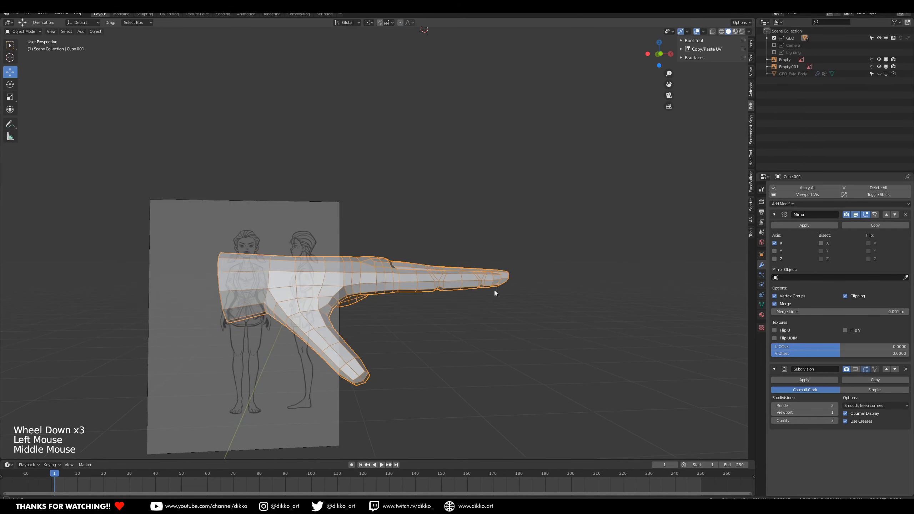
middle_drag(494, 292, 504, 288)
click(705, 31)
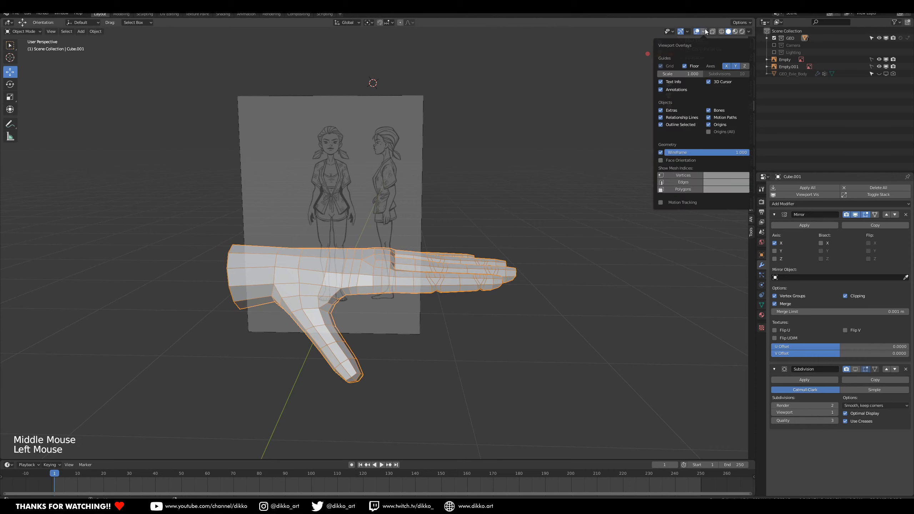
click(661, 152)
- Add a second Subdivision Surface modifier to the hand and check the smoothed shape
click(785, 204)
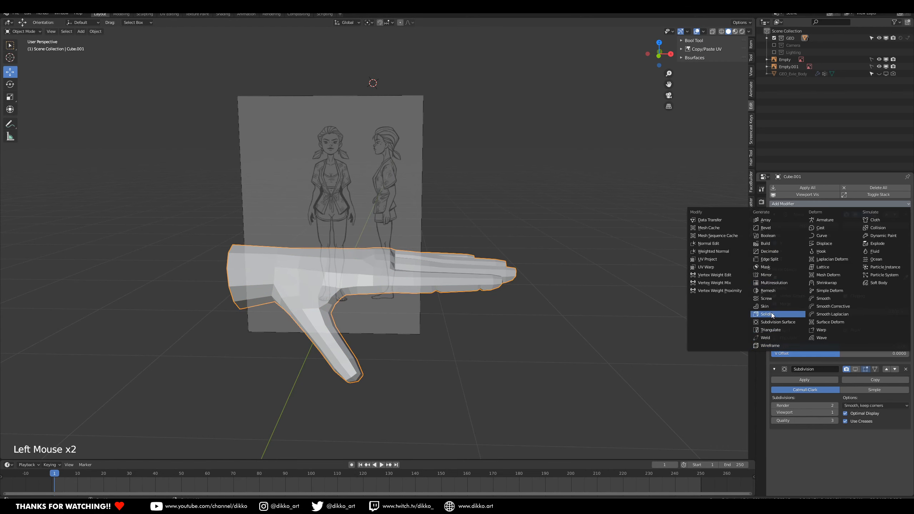
click(775, 323)
middle_drag(447, 318, 471, 272)
scroll(475, 312, up, 2)
scroll(446, 312, up, 2)
middle_drag(472, 272, 378, 271)
- In Edit Mode, knife a V-shaped cut from behind the little and ring finger knuckles to a point near the wrist
key(Tab)
middle_drag(378, 270, 453, 341)
shift+middle_drag(454, 340, 506, 332)
right_click(344, 212)
right_click(345, 227)
key(k)
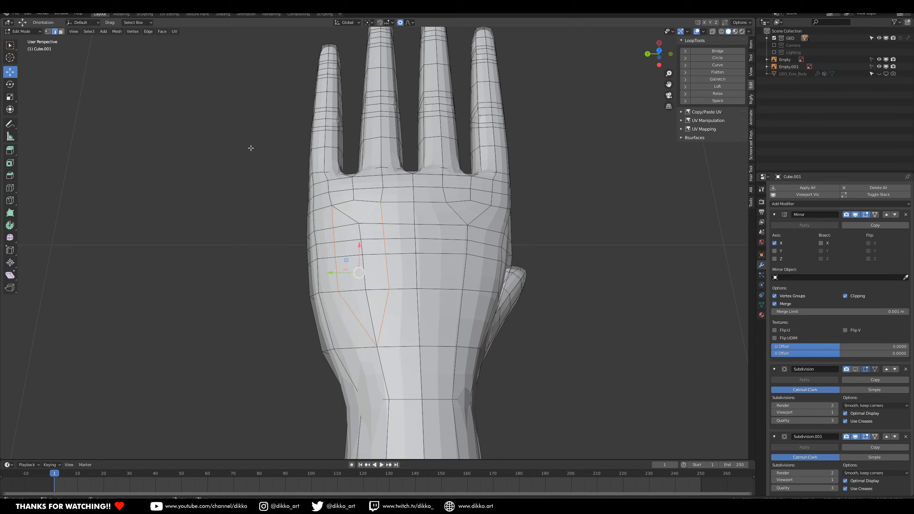
- Dissolve the diagonal edges at the knuckle end of the new cut, tidying the junction with a short knife cut
right_click(345, 208)
shift+right_click(344, 213)
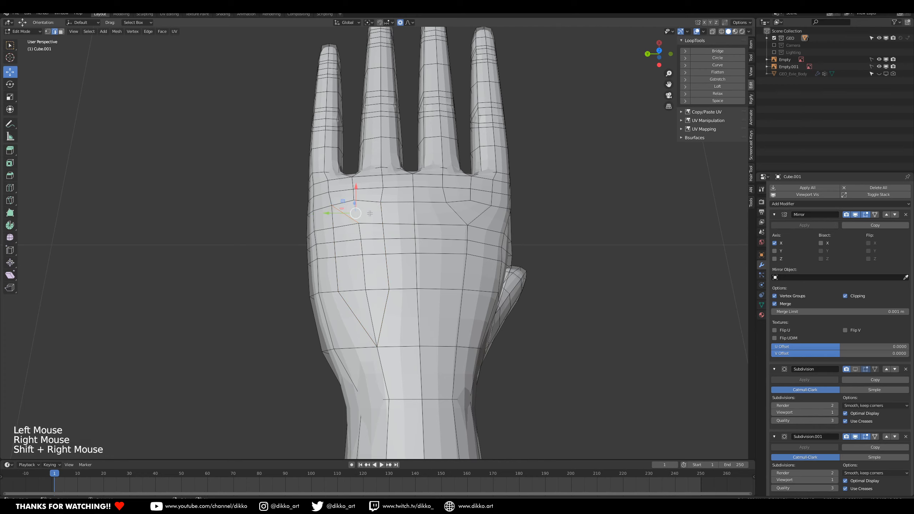
key(ctrl+x)
key(k)
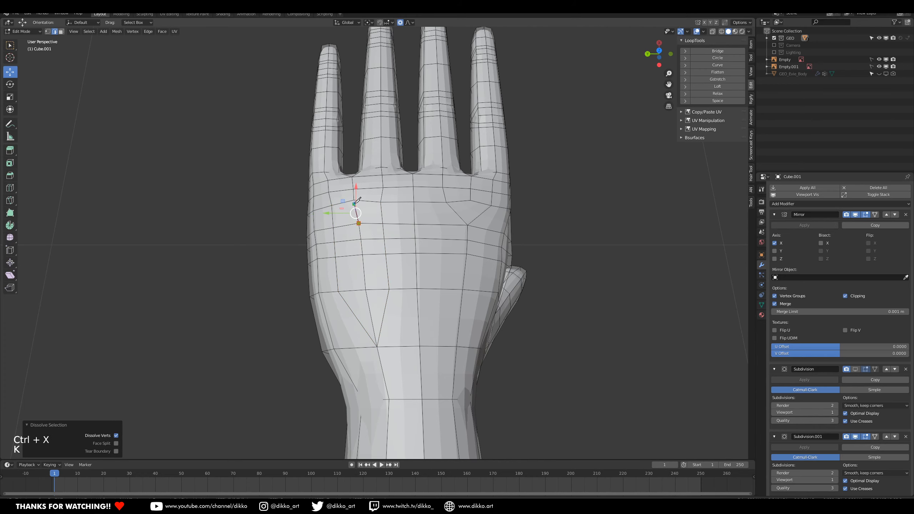
right_click(354, 204)
key(ctrl+x)
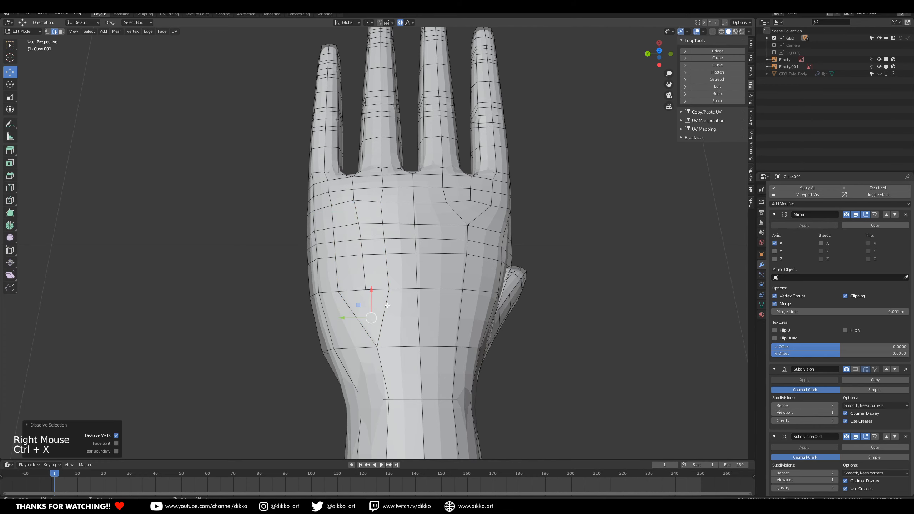
- Knife a matching V-shaped cut on the thumb side, from behind the index finger knuckle to a point near the wrist
middle_drag(355, 204, 483, 273)
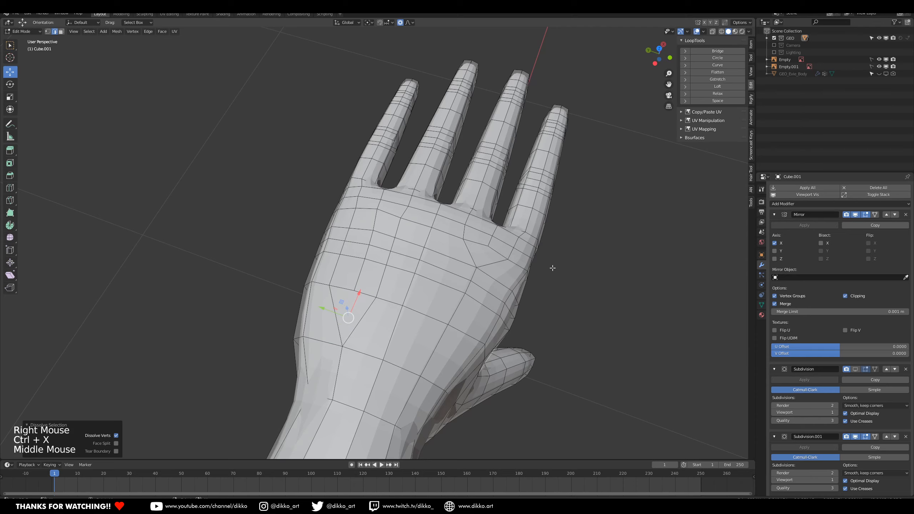
shift+middle_drag(553, 268, 492, 259)
middle_drag(491, 260, 430, 251)
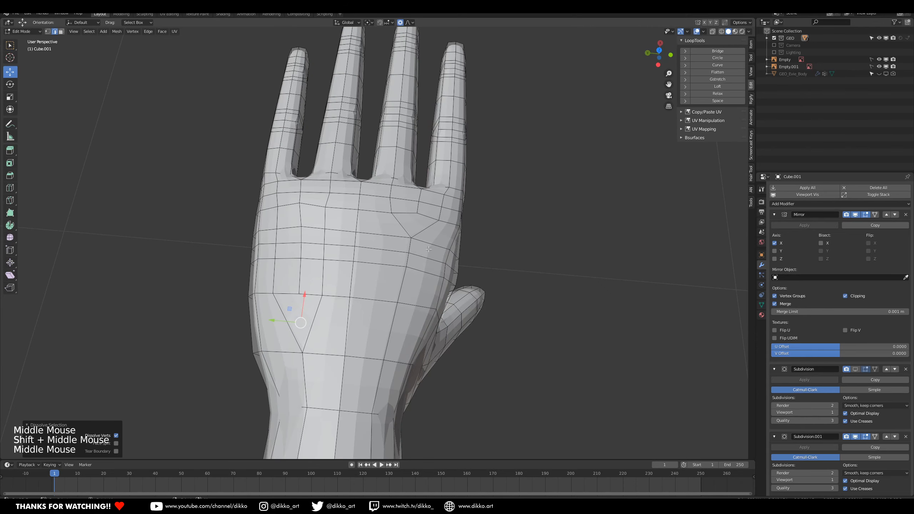
key(k)
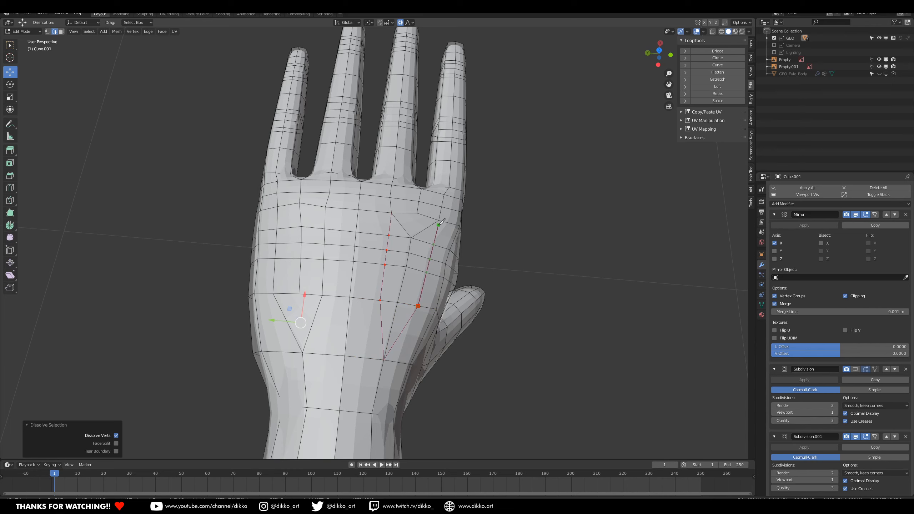
key(Return)
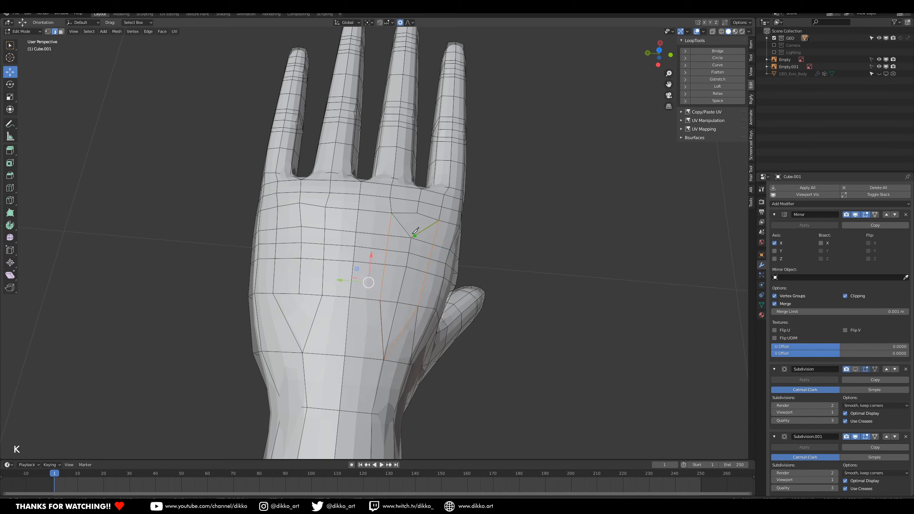
- Dissolve the leftover diagonal edges behind the index knuckle and the extra edge near the thumb
right_click(407, 227)
shift+right_click(418, 227)
key(ctrl+x)
middle_drag(417, 227, 386, 346)
right_click(386, 345)
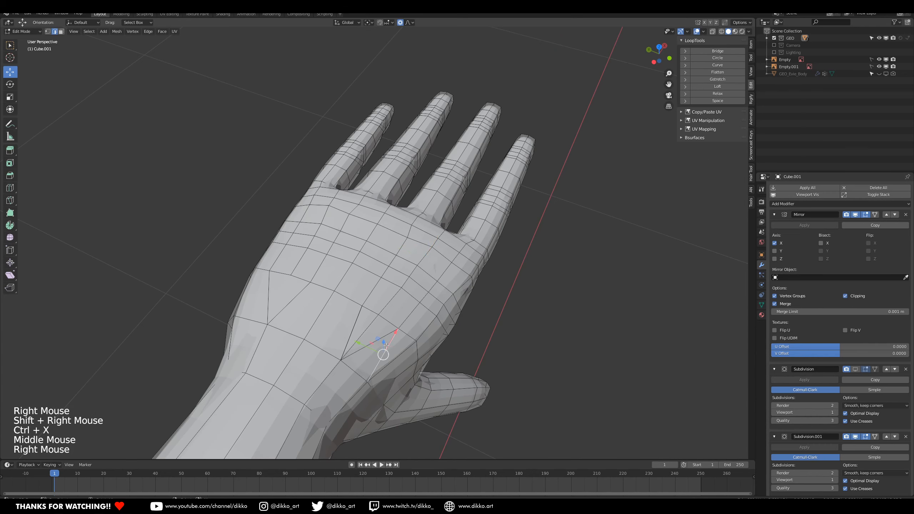
key(ctrl+x)
- Select all of the hand's vertices and merge them by distance
click(49, 32)
key(a)
key(m)
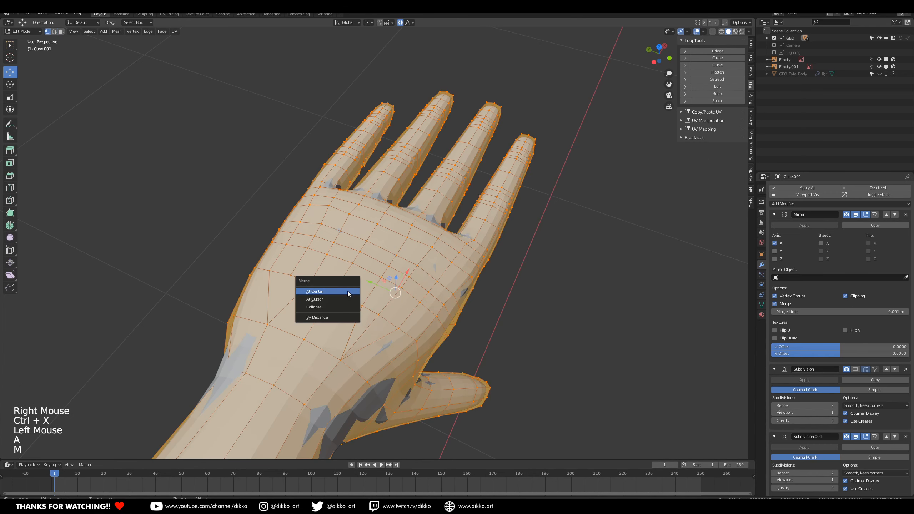
click(314, 317)
- Switch to Sculpt Mode and undo a trial brush stroke on the back of the hand
middle_drag(315, 317, 67, 54)
click(35, 32)
click(31, 58)
middle_drag(335, 256, 381, 302)
scroll(375, 298, up, 1)
drag(381, 191, 407, 198)
key(ctrl+z)
- Smooth the recut back of the hand and the knuckle area with the Smooth brush
click(12, 159)
drag(361, 178, 400, 195)
mouse_move(401, 213)
middle_down()
mouse_move(357, 149)
mouse_move(410, 217)
middle_up()
drag(490, 194, 472, 173)
drag(428, 180, 404, 195)
drag(365, 163, 378, 169)
drag(389, 162, 414, 162)
mouse_move(427, 155)
middle_down()
mouse_move(397, 139)
mouse_move(441, 248)
middle_up()
drag(414, 248, 382, 256)
mouse_move(364, 253)
mouse_down()
mouse_move(361, 261)
mouse_move(407, 260)
mouse_up()
drag(428, 252, 461, 258)
mouse_move(463, 255)
middle_down()
mouse_move(427, 224)
mouse_move(374, 227)
mouse_move(396, 242)
middle_up()
mouse_move(397, 241)
middle_down()
mouse_move(418, 259)
mouse_move(428, 316)
mouse_move(324, 198)
mouse_move(284, 173)
middle_up()
- In Edit Mode, select edges between two knuckles and lower them slightly along Z with proportional editing
key(Tab)
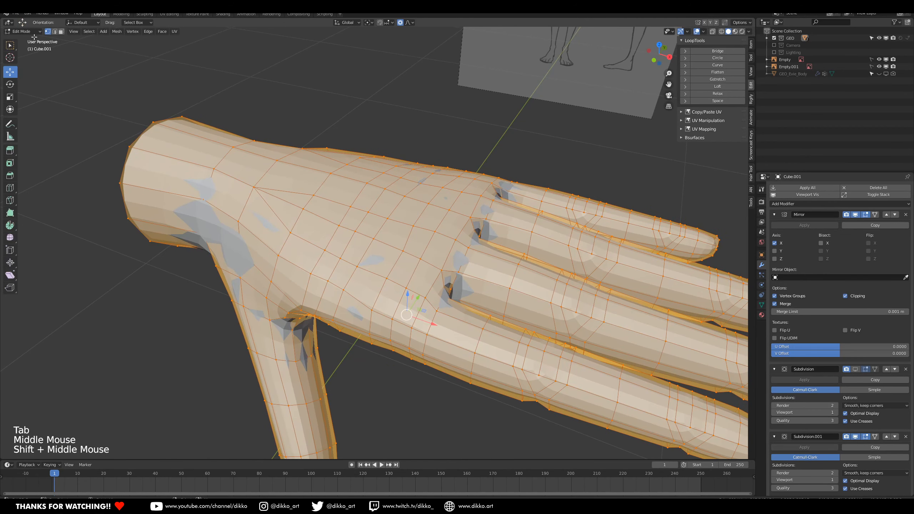
click(55, 31)
right_click(414, 273)
middle_drag(413, 273, 423, 219)
right_click(401, 258)
shift+right_click(415, 264)
drag(424, 220, 424, 220)
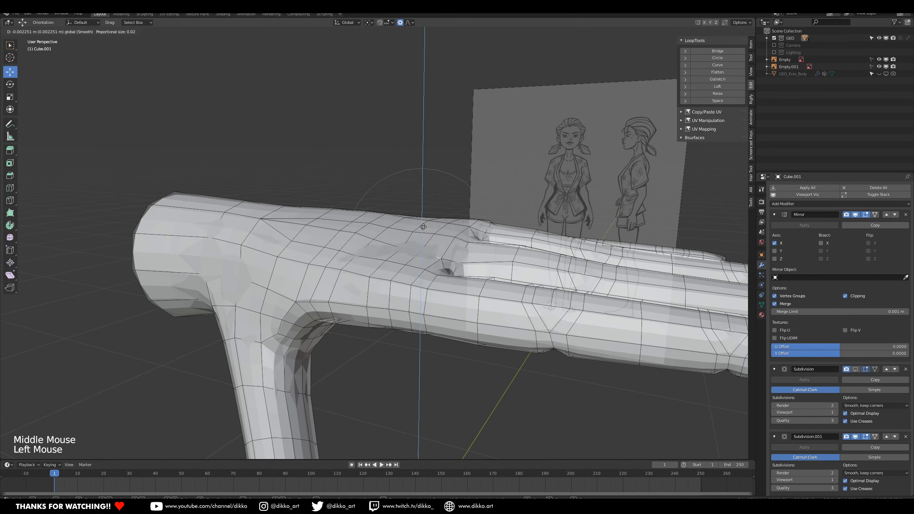
click(428, 231)
- Select the edges in the neighbouring gap between the knuckles and lower them along Z as well
middle_drag(428, 231, 466, 258)
right_click(465, 258)
shift+right_click(466, 258)
drag(460, 222, 460, 238)
middle_drag(459, 237, 446, 239)
right_click(538, 261)
click(545, 256)
- Select the webbing edges in one of the gaps between the fingers and scale them down along Z with proportional editing
middle_drag(546, 255, 527, 302)
right_click(527, 302)
key(s)
key(z)
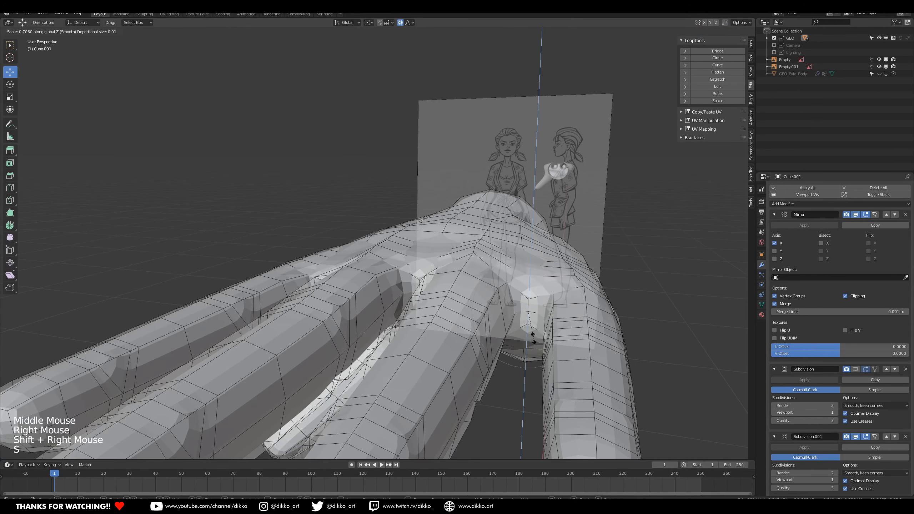
click(533, 338)
middle_drag(533, 338, 550, 346)
- Select the webbing edges in the neighbouring finger gap and scale them as well
right_click(452, 301)
right_click(450, 296)
shift+right_click(450, 309)
key(s)
click(452, 312)
click(453, 312)
- Select the edges in the remaining gap between the fingers and scale them along Z
right_click(352, 307)
shift+right_click(351, 318)
key(s)
key(z)
click(368, 329)
- Select the edge loop around the middle of the thumb and rotate it
scroll(369, 328, down, 2)
middle_drag(369, 327, 543, 331)
scroll(470, 262, down, 1)
scroll(480, 317, up, 2)
scroll(439, 323, up, 1)
click(359, 252)
alt+right_click(402, 312)
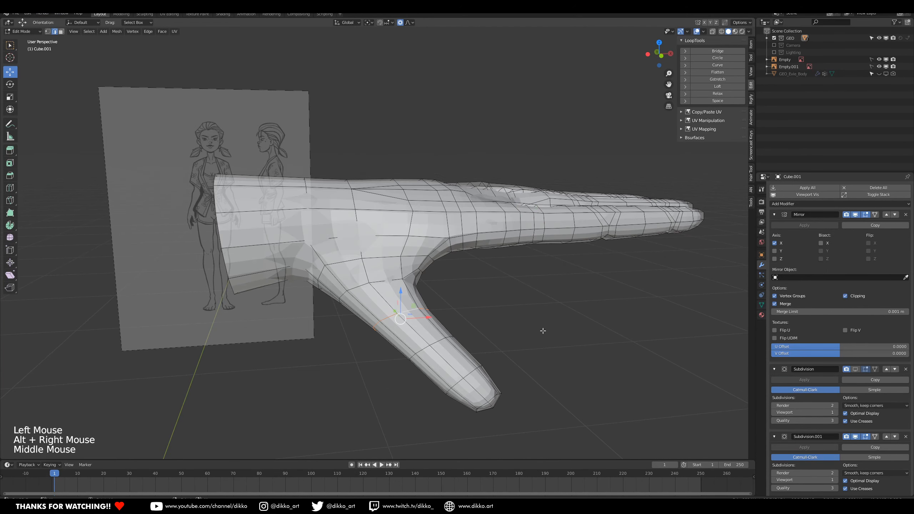
click(402, 28)
key(r)
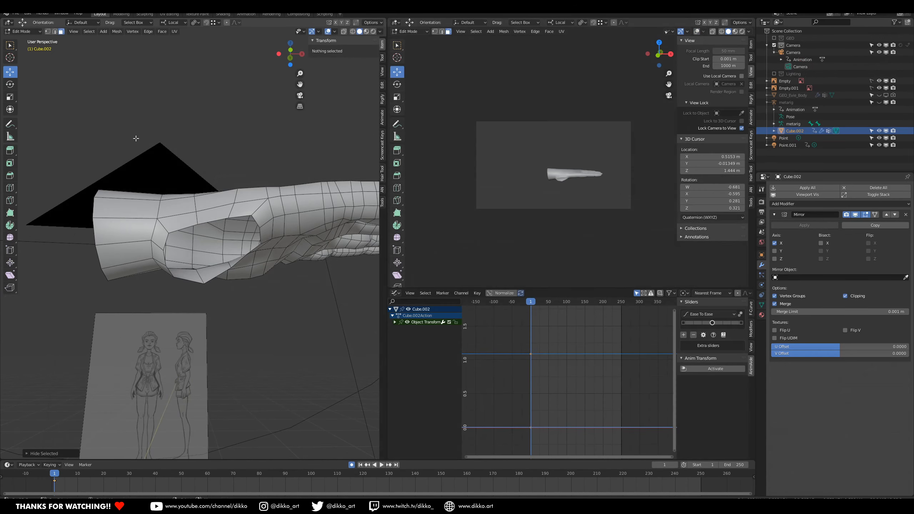
- Select the border of the open hole at the thumb's base and close it with Grid Fill, setting the span to 2
alt+right_click(208, 218)
mouse_move(146, 224)
middle_down()
mouse_move(147, 193)
mouse_move(152, 209)
middle_up()
key(ctrl+f)
click(145, 194)
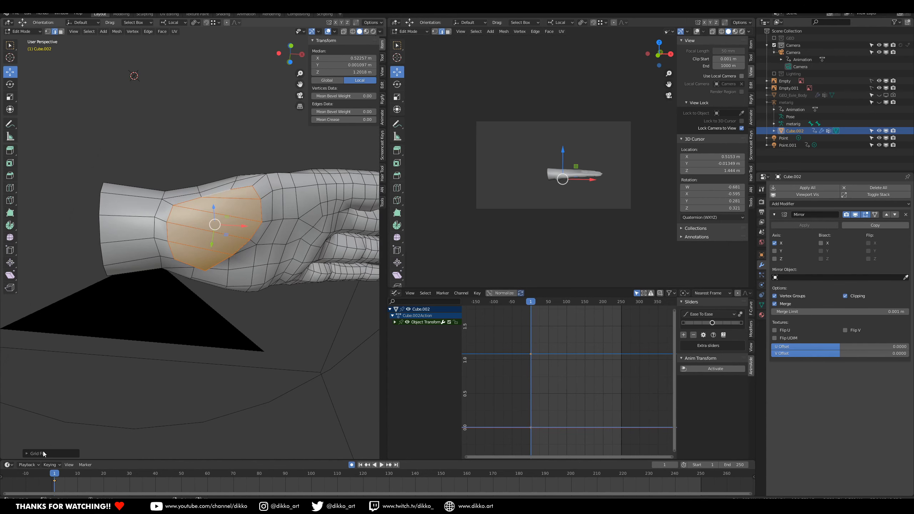
click(28, 454)
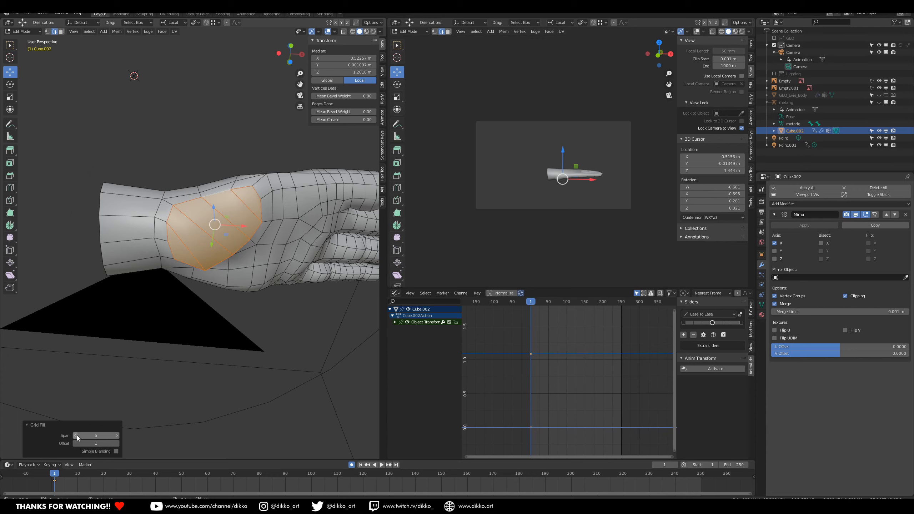
click(75, 436)
click(76, 436)
click(76, 435)
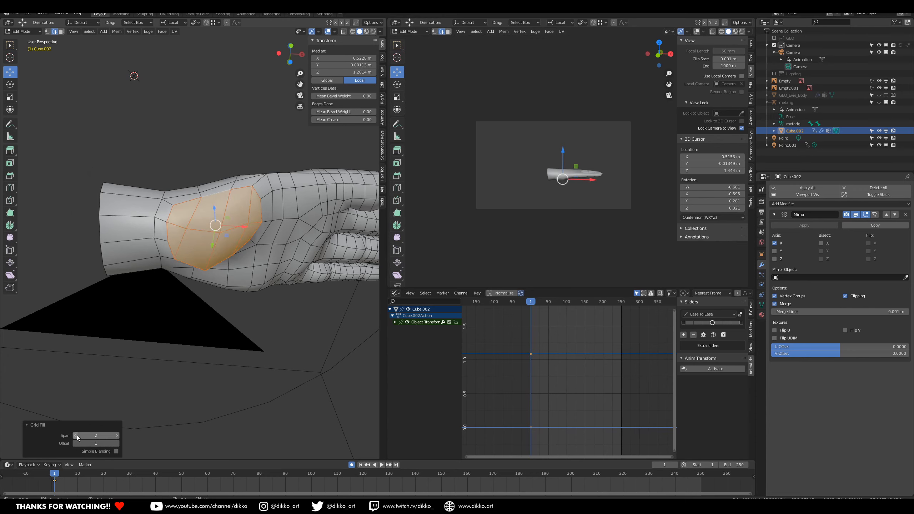
- Smooth the newly filled patch at the thumb's base with the Smooth tool
middle_drag(284, 255, 244, 278)
click(8, 239)
drag(222, 244, 298, 251)
middle_drag(208, 231, 177, 229)
- In face select mode, select the block of faces at the thumb's base and scale it to about 0.779
click(196, 247)
click(61, 32)
click(176, 229)
click(181, 215)
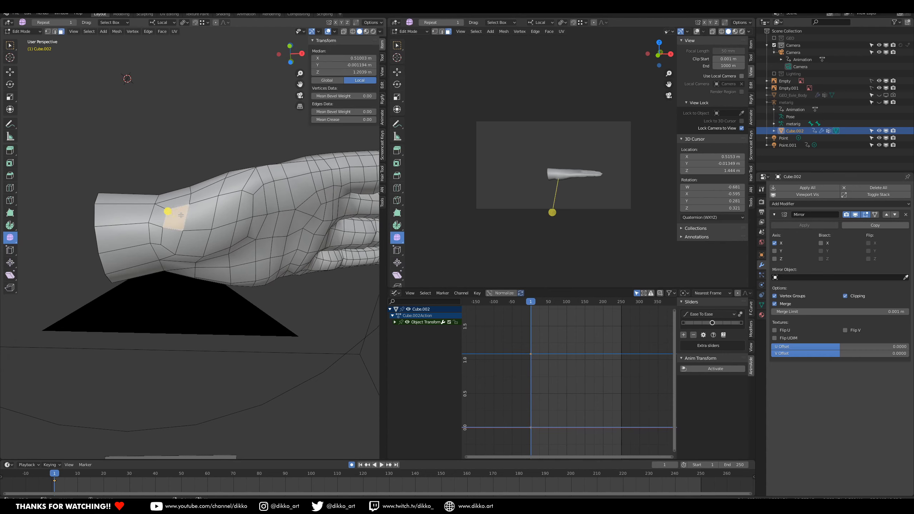
click(185, 243)
middle_drag(207, 229, 246, 271)
shift+click(226, 230)
shift+click(214, 206)
shift+click(236, 206)
shift+click(246, 225)
shift+click(254, 206)
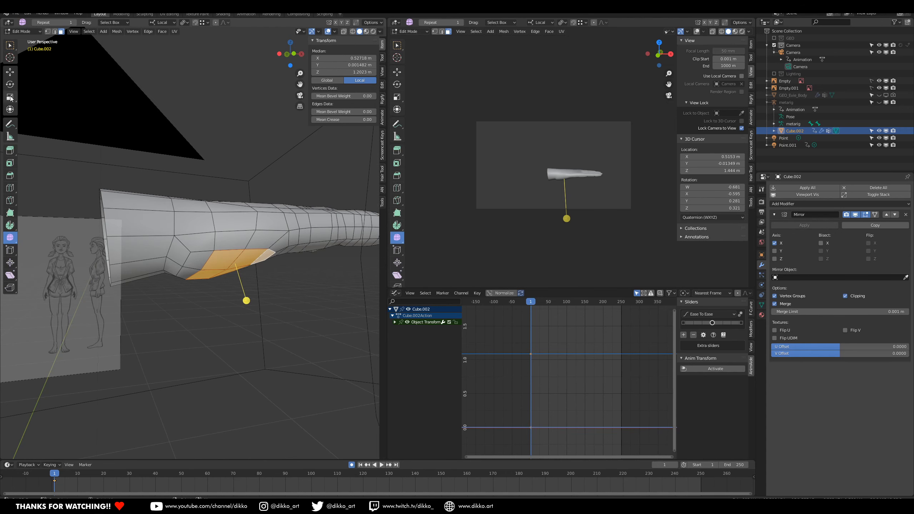
key(s)
click(291, 327)
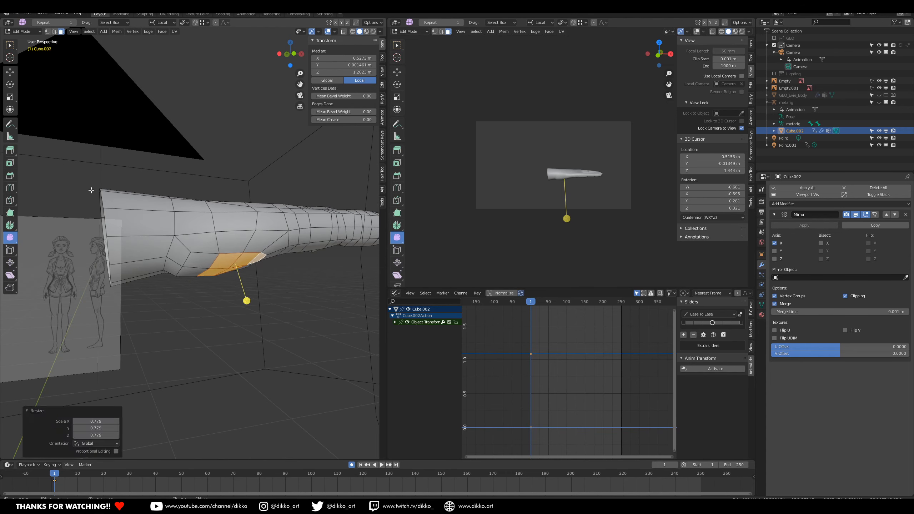
- Set the transform orientation to Normal, change the pivot point, and move the thumb-base faces outward about 0.007 m along their normal
click(10, 72)
middle_drag(201, 252, 240, 281)
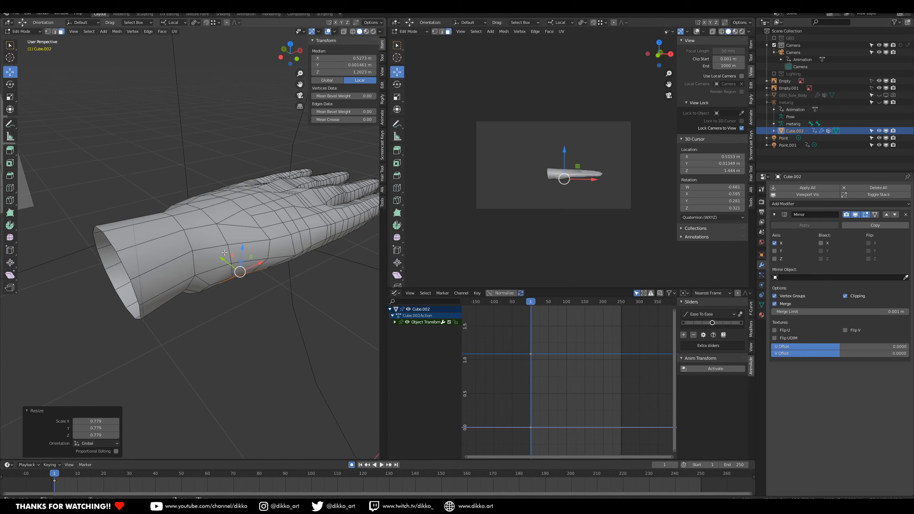
click(182, 23)
click(165, 53)
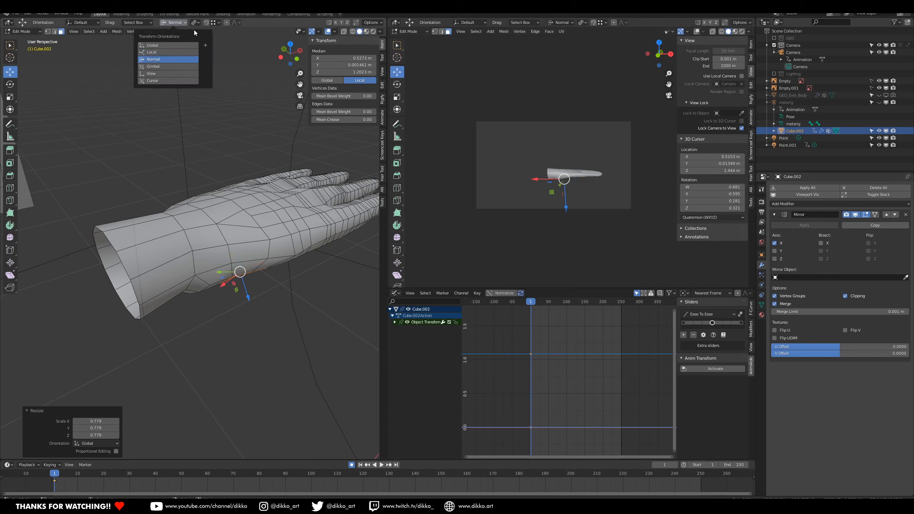
click(197, 23)
click(201, 31)
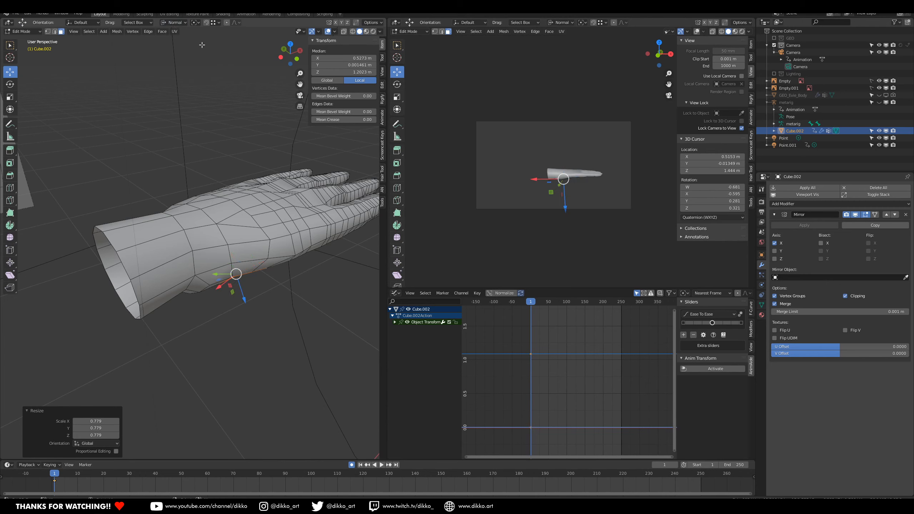
drag(245, 297, 259, 313)
middle_drag(259, 314, 191, 237)
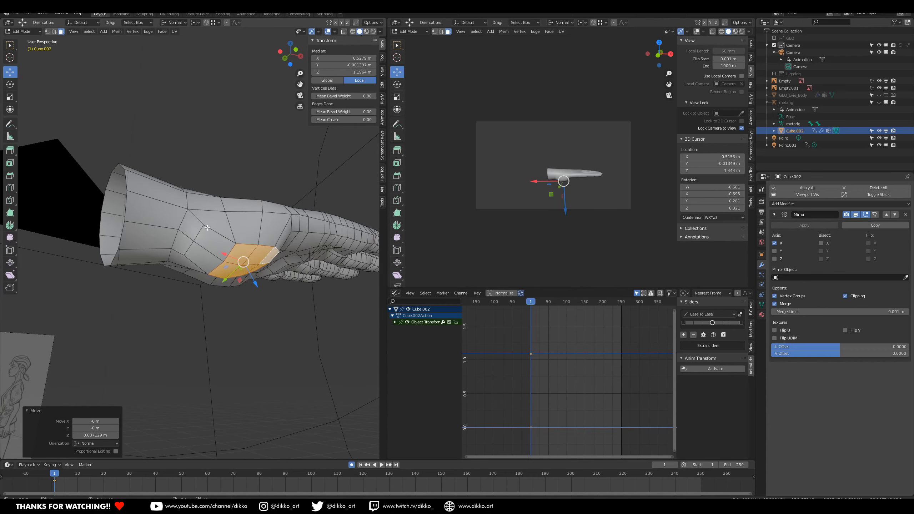
- Adjust the thumb-base faces' position, pulling them back about 0.0036 m along their normal
middle_drag(221, 264, 226, 241)
drag(227, 241, 223, 249)
middle_drag(223, 249, 245, 304)
drag(246, 305, 243, 292)
- In front view, extrude the thumb-base faces downward from the palm and scale the end to about 0.938
scroll(256, 318, down, 1)
middle_drag(255, 318, 236, 334)
key(KP_1)
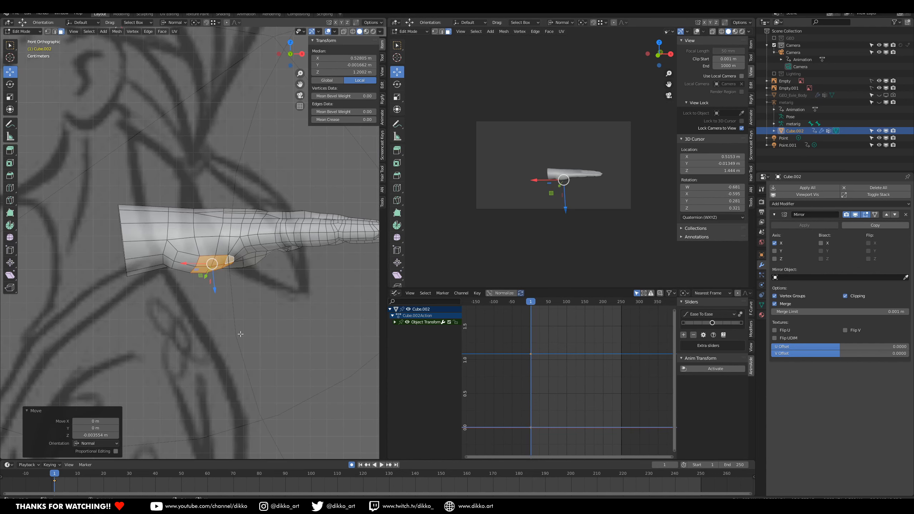
key(e)
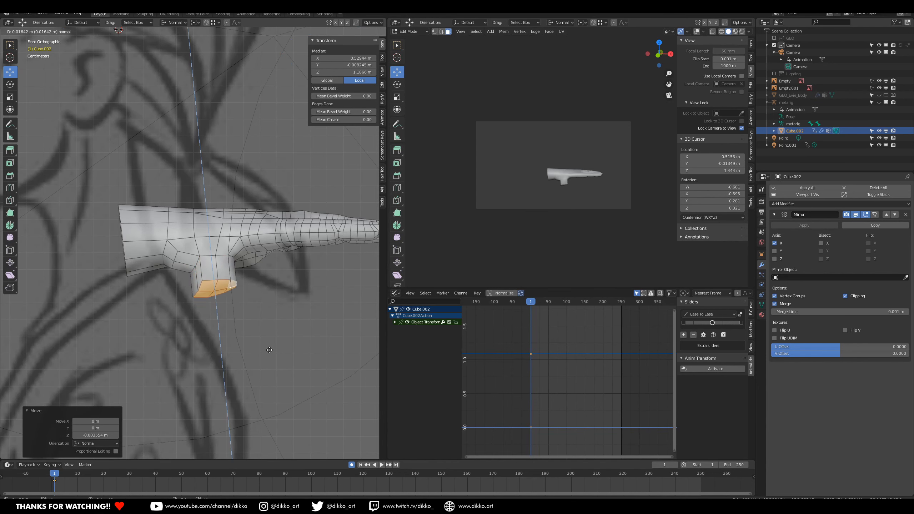
click(268, 357)
key(s)
click(290, 347)
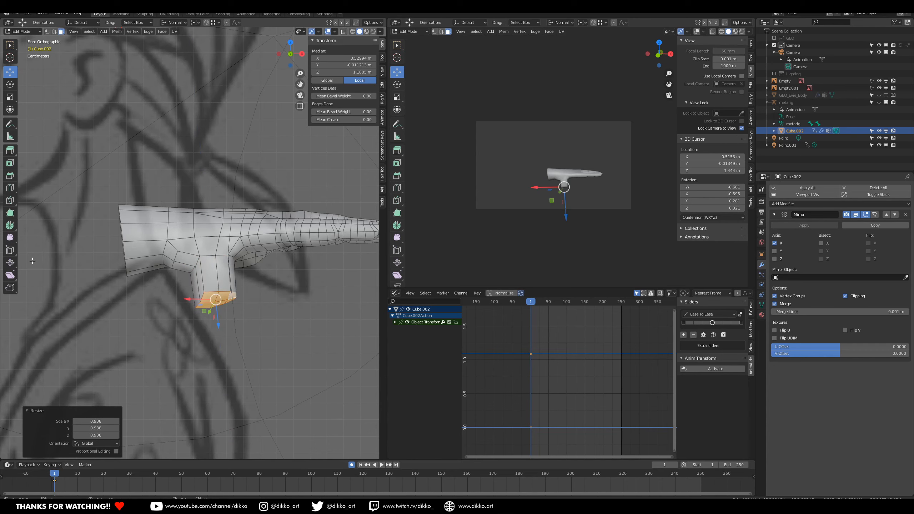
- Round the end faces of the thumb stub with the LoopTools Circle operation
click(382, 58)
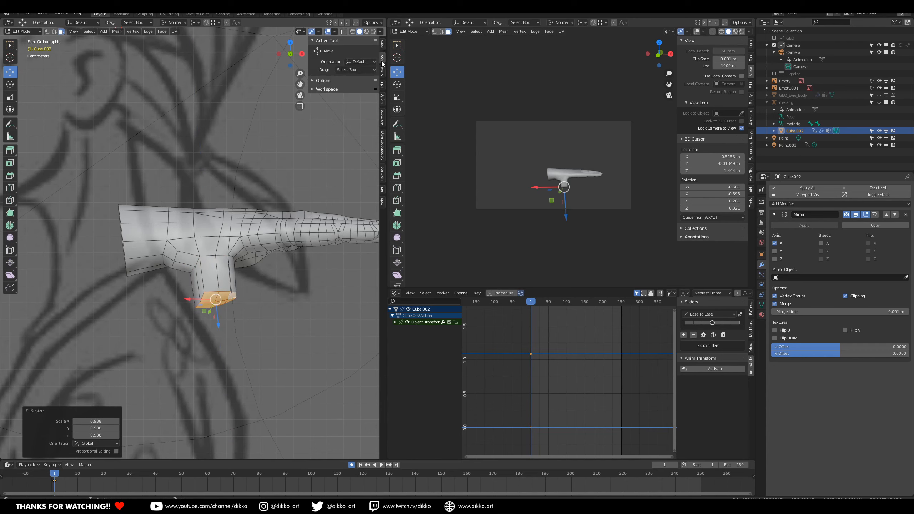
click(382, 83)
click(331, 41)
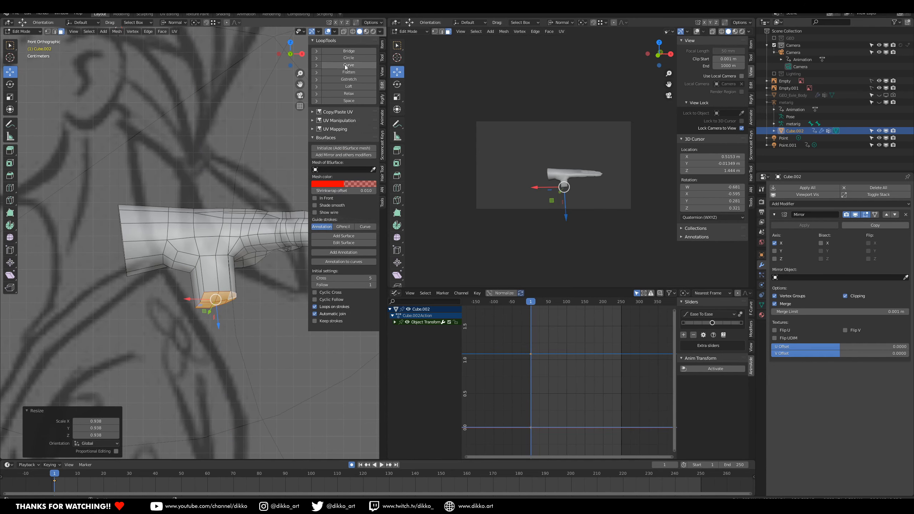
click(348, 59)
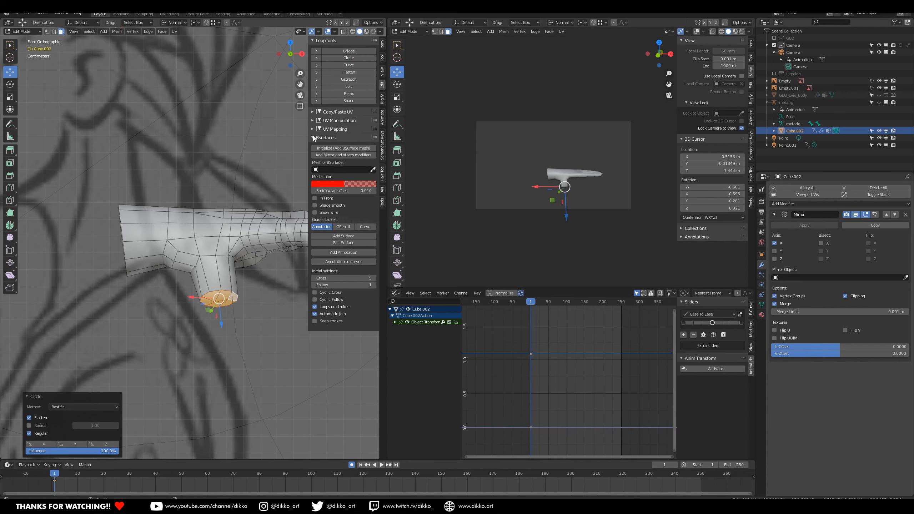
click(312, 137)
middle_drag(247, 333, 240, 302)
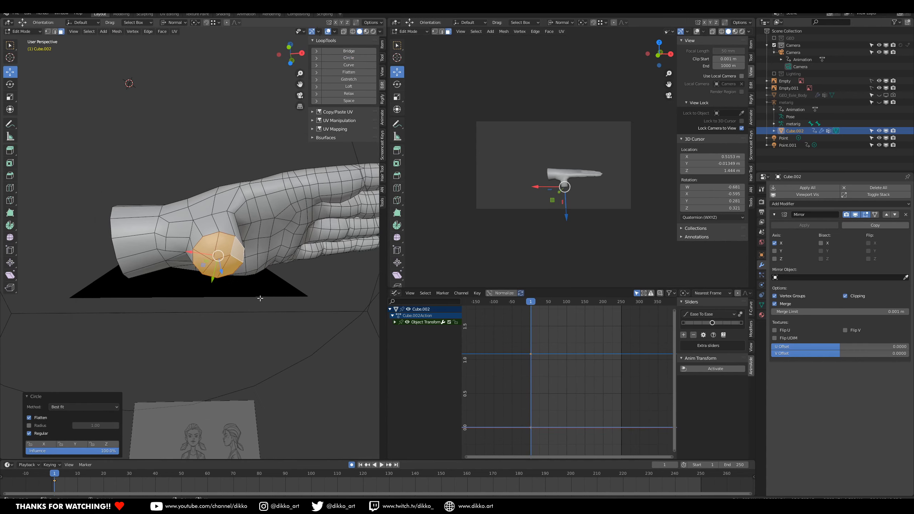
- Smooth the rounded end faces of the thumb stub by about 0.436
click(13, 239)
drag(223, 279, 267, 274)
middle_drag(266, 275, 275, 349)
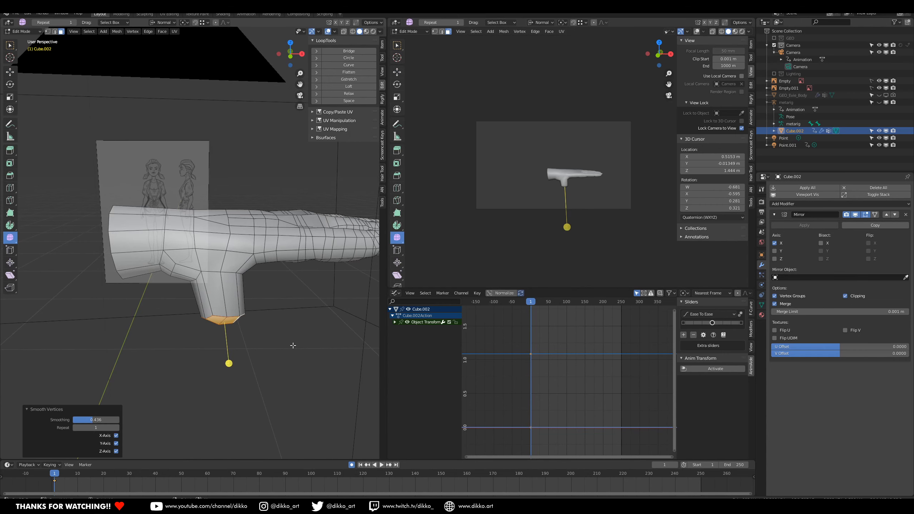
- In front view, move the thumb stub's end toward the fingers and rotate it about -29° to angle the thumb
key(KP_1)
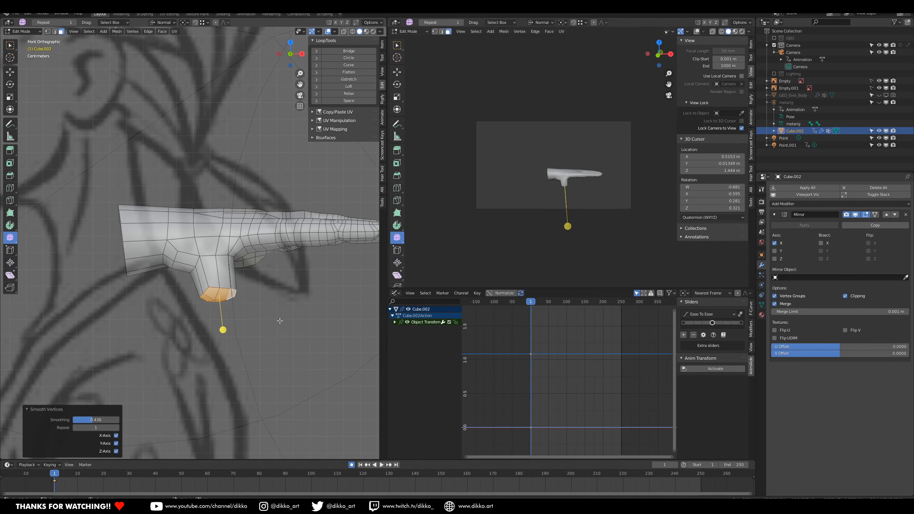
key(g)
click(298, 316)
key(r)
click(305, 284)
key(g)
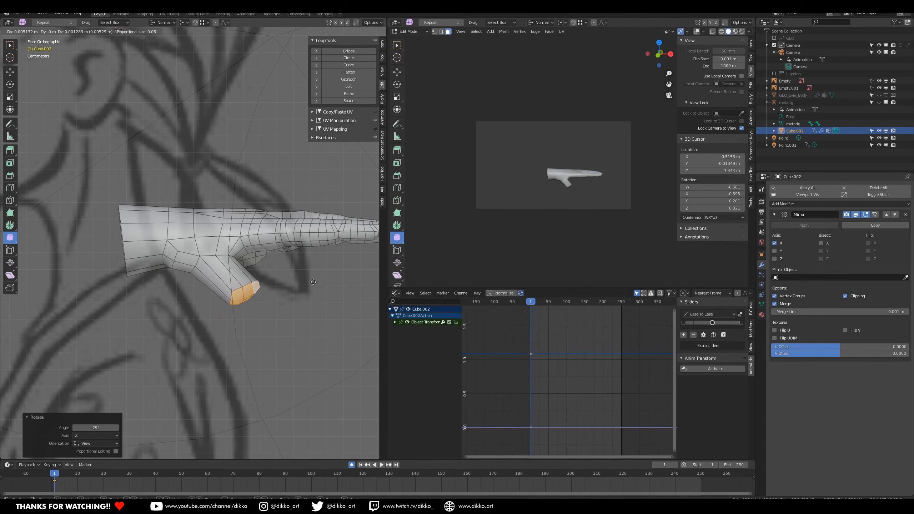
click(314, 289)
- Extrude the thumb's end faces and move them about 0.022 m along X and 0.011 m along Z toward the fingertips
scroll(301, 310, up, 1)
middle_drag(281, 315, 135, 210)
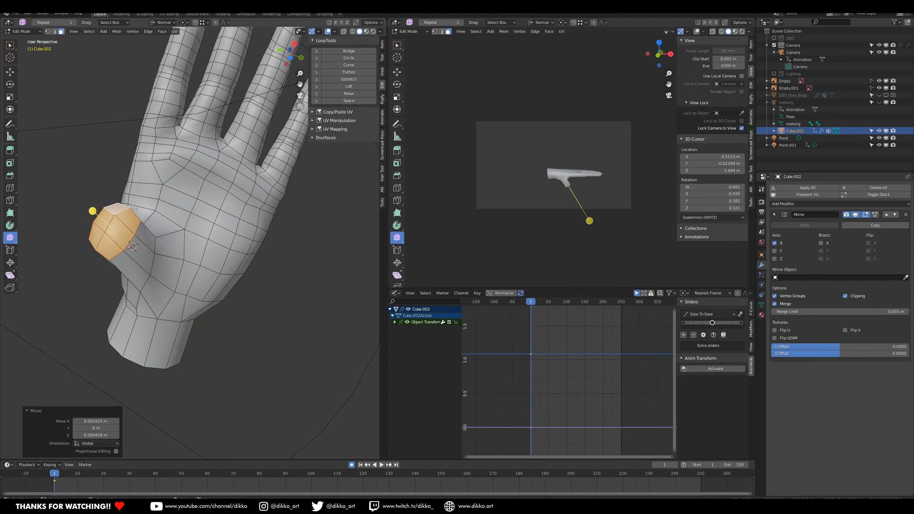
middle_drag(139, 299, 196, 362)
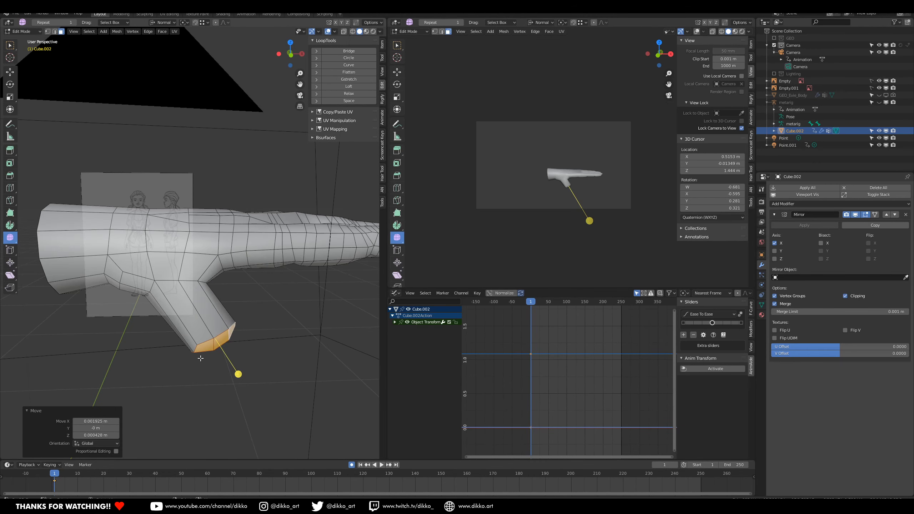
key(KP_1)
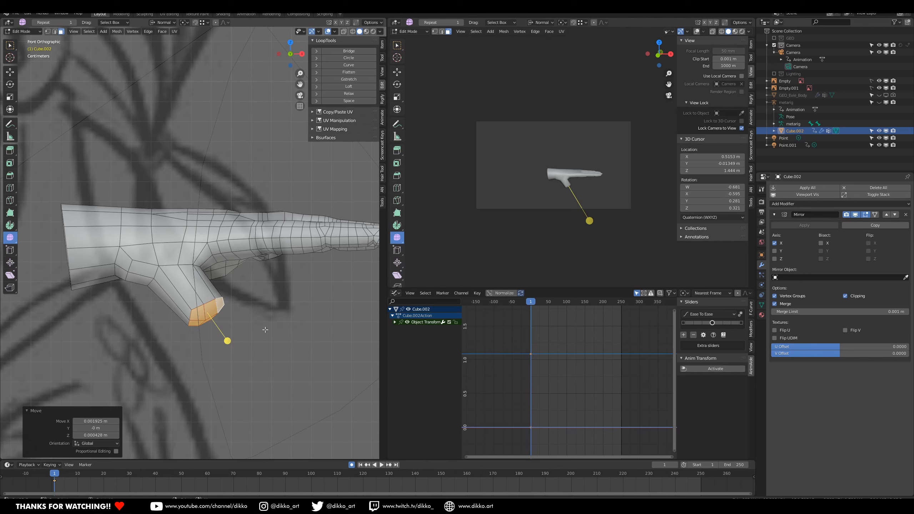
middle_drag(257, 332, 178, 349)
key(KP_1)
key(e)
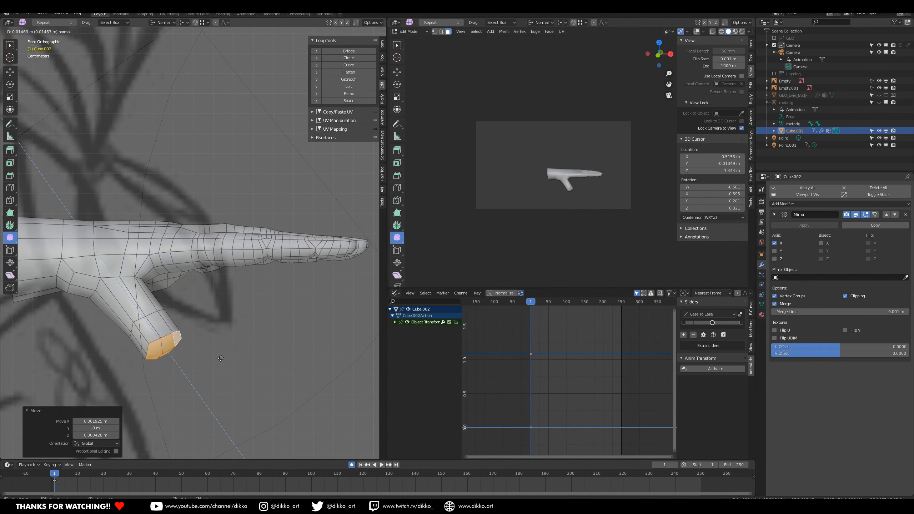
click(231, 365)
key(g)
click(281, 332)
key(e)
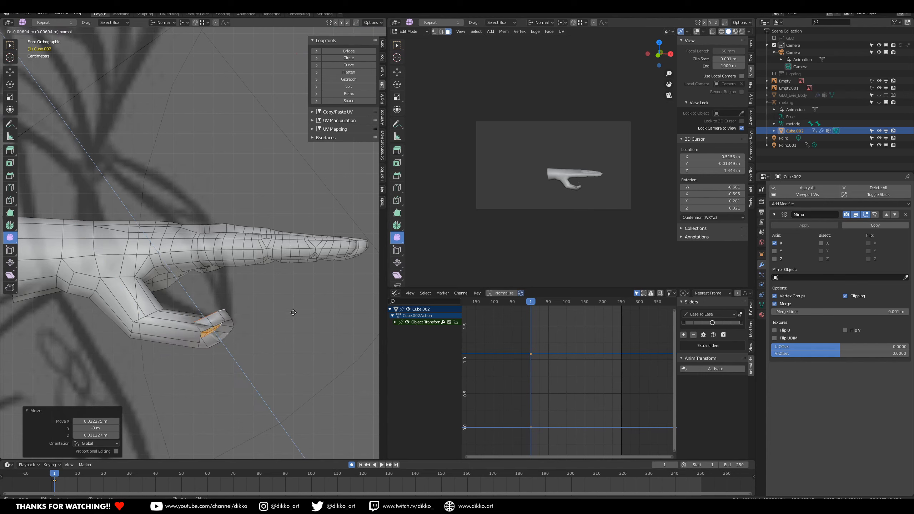
right_click(303, 355)
key(ctrl+z)
- Rotate the thumb's end faces to square them to the thumb's direction and scale them down
key(r)
click(241, 368)
key(r)
key(r)
click(262, 382)
key(s)
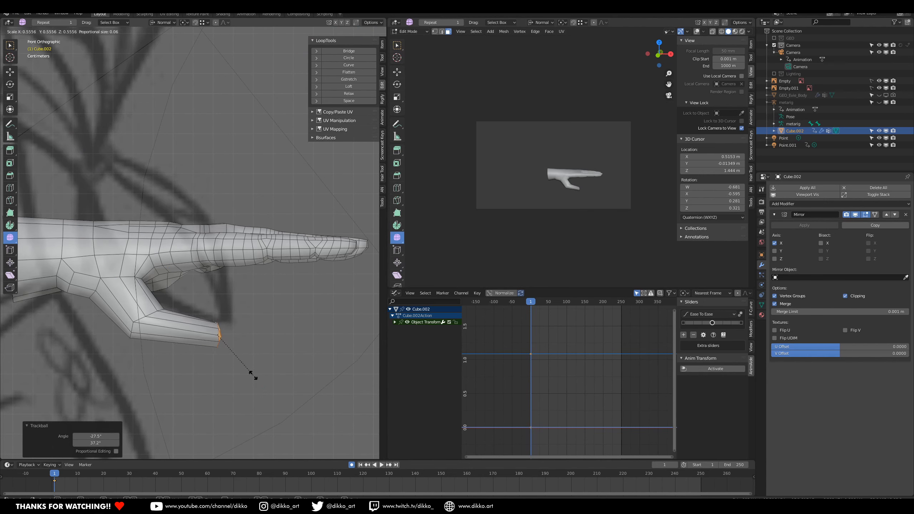
click(254, 376)
- Move the thumb's end faces about 0.0096 m along X and 0.0048 m along Z to lengthen the thumb
key(f)
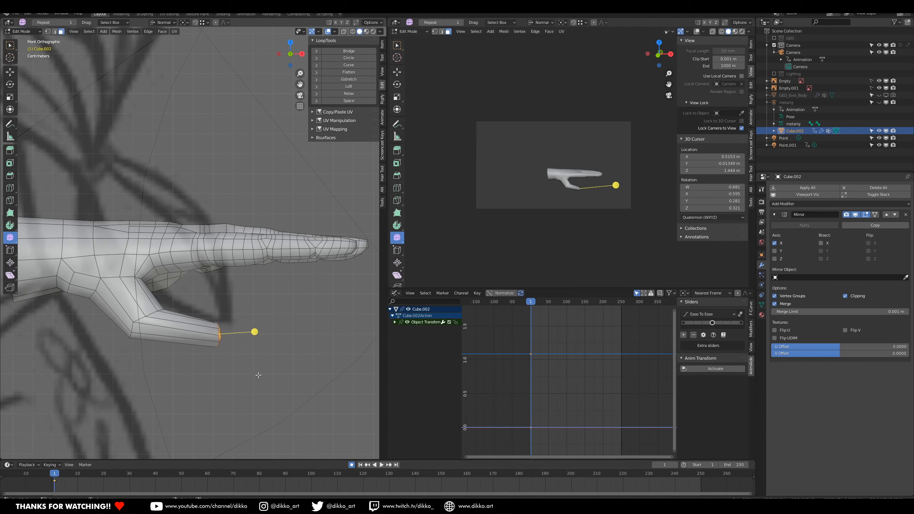
key(g)
click(282, 357)
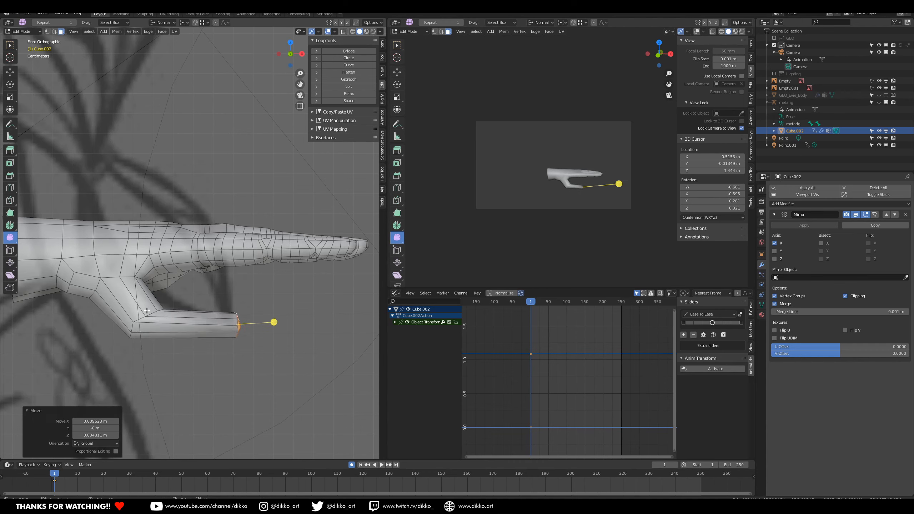
- Rotate the edge loop at the thumb's bend about -24°, tilt it slightly, and move it about 0.0059 m along X and 0.0041 m along Z
alt+click(148, 315)
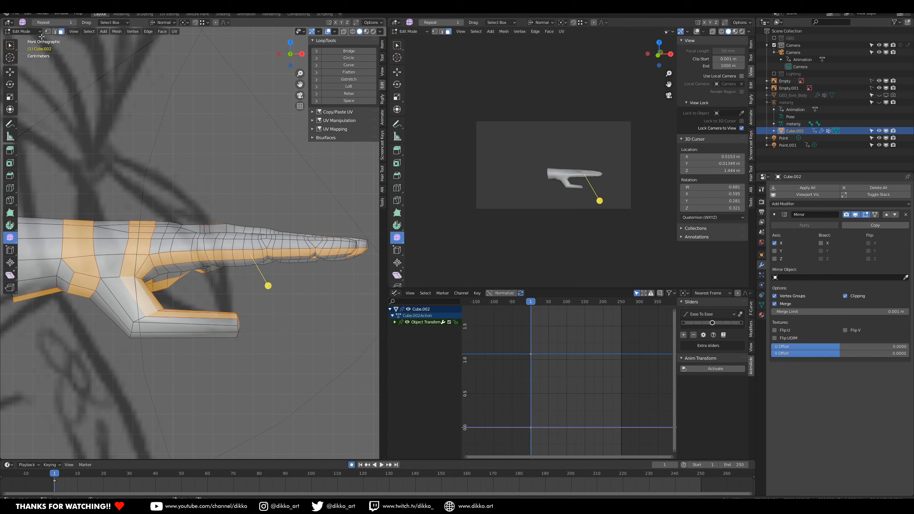
click(55, 32)
alt+click(151, 309)
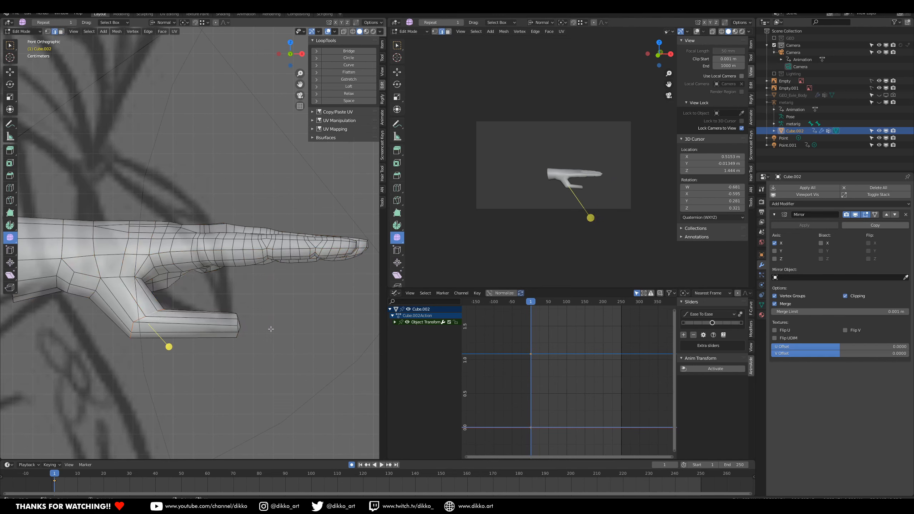
key(r)
click(297, 209)
key(r)
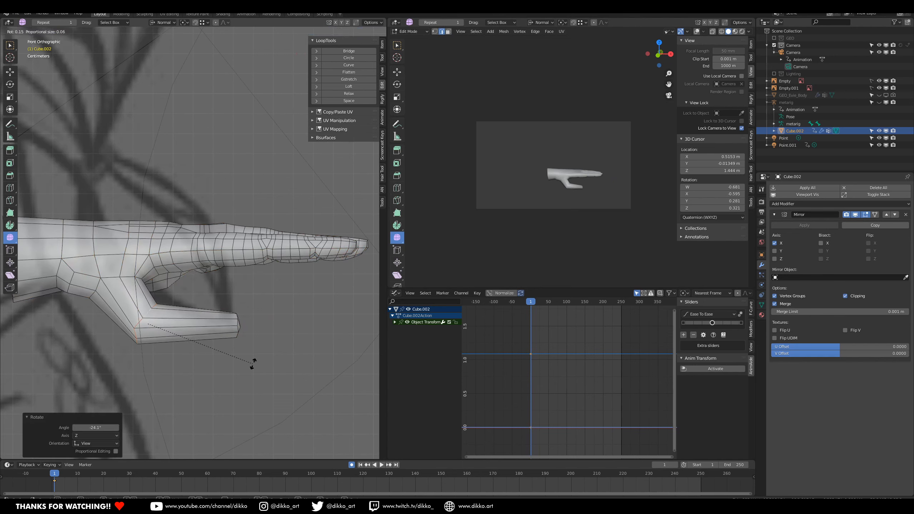
click(254, 364)
key(g)
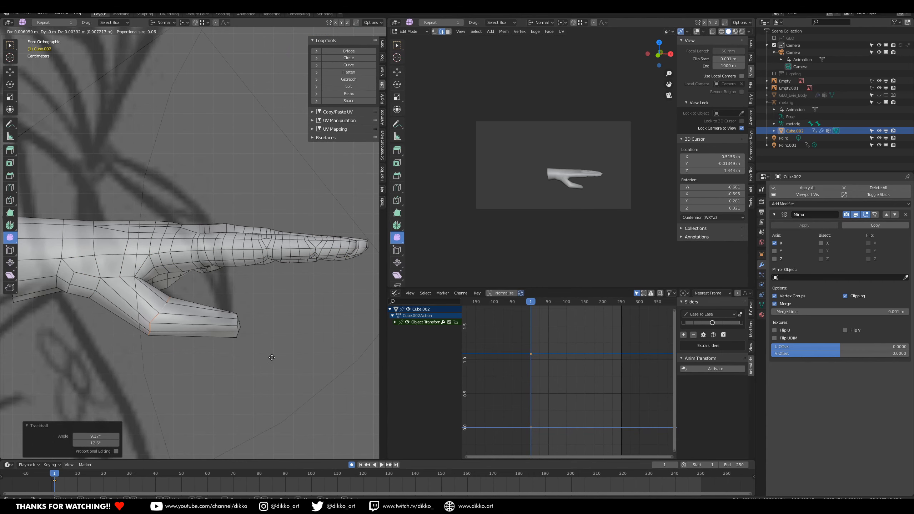
click(270, 357)
- Select the end faces of the thumb and, in front view, move them about 0.0037 m along X and 0.001 m along Z
middle_drag(248, 322, 137, 170)
click(60, 32)
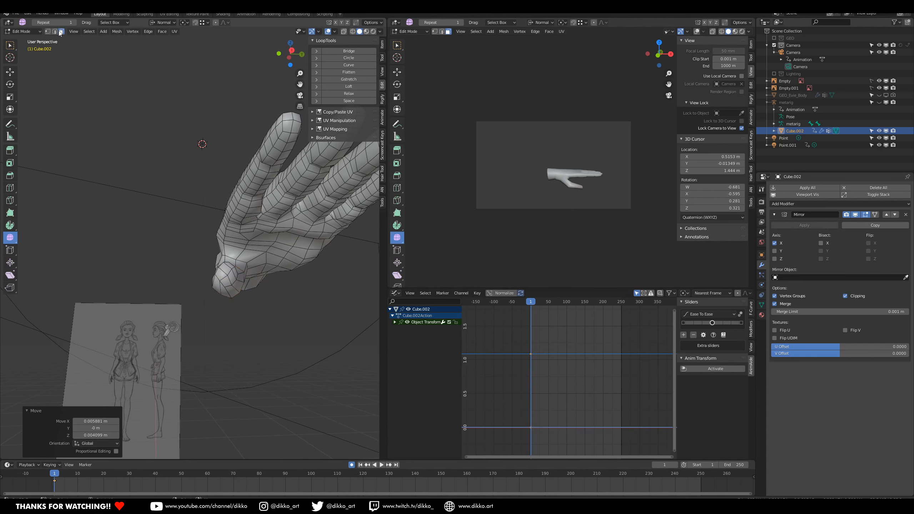
scroll(216, 263, up, 2)
click(244, 296)
shift+click(250, 303)
shift+click(258, 298)
shift+click(248, 286)
shift+click(253, 279)
middle_drag(253, 284, 217, 332)
shift+click(230, 303)
key(KP_1)
key(g)
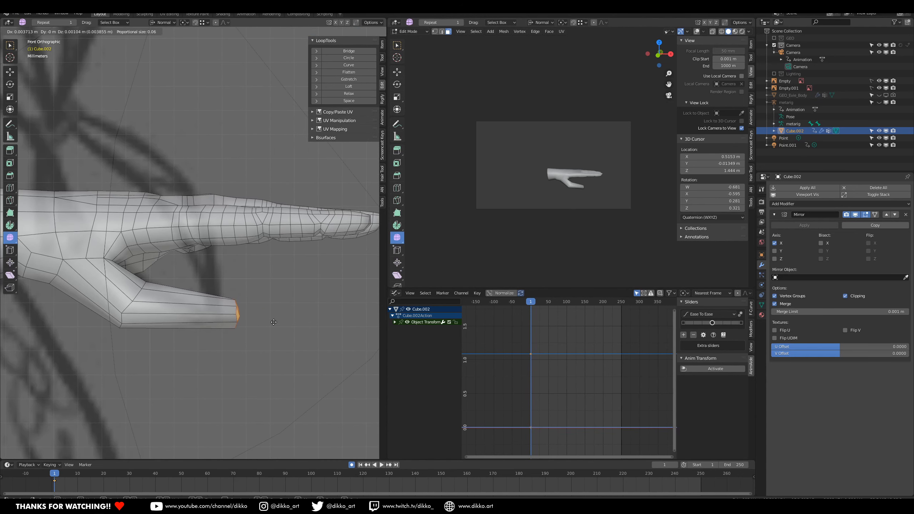
click(274, 323)
- Slide the edge loop at the thumb's bend slightly toward the wrist
alt+click(138, 295)
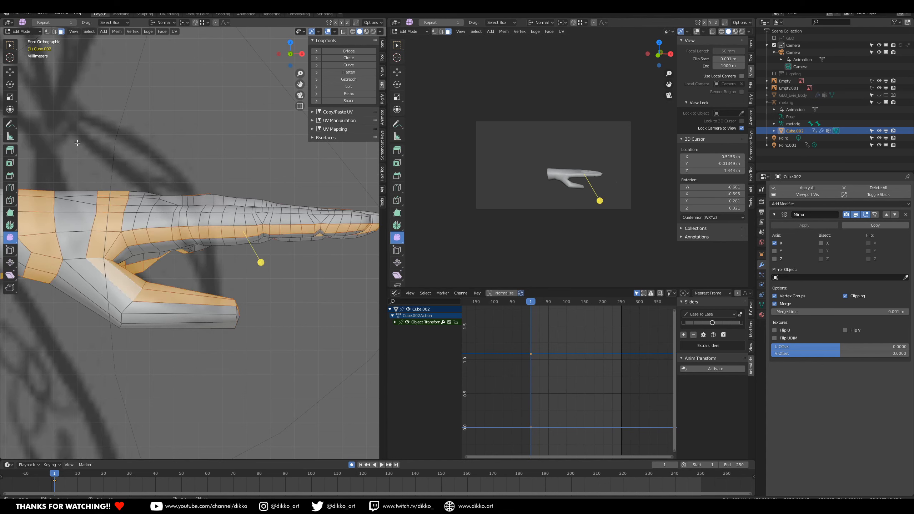
click(55, 32)
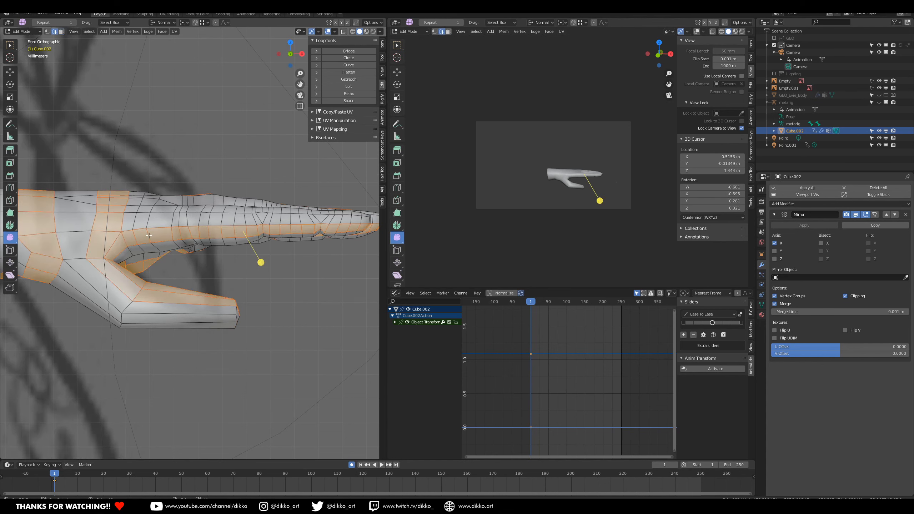
click(163, 308)
key(g)
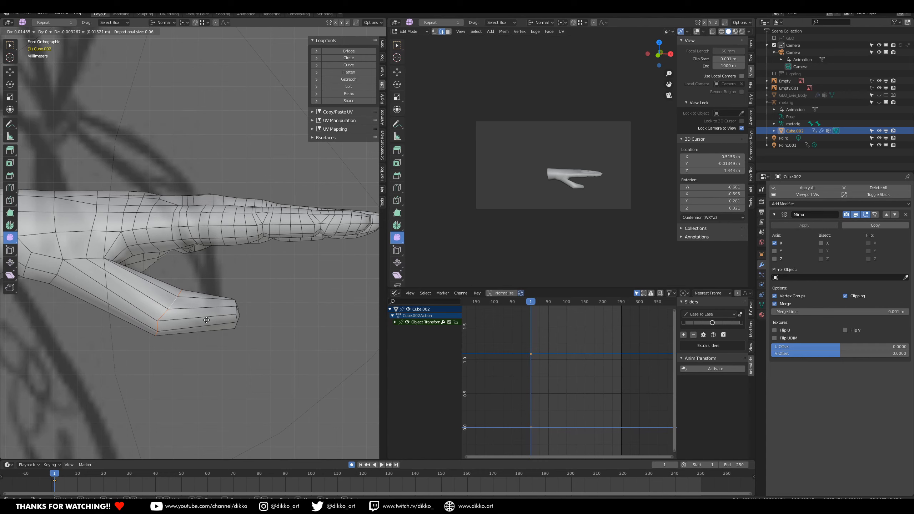
click(205, 319)
key(ctrl+z)
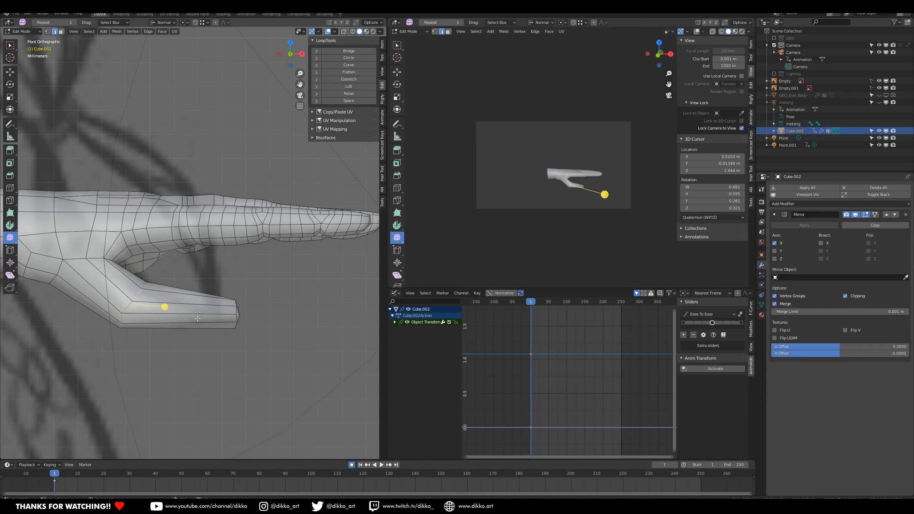
key(g)
key(g)
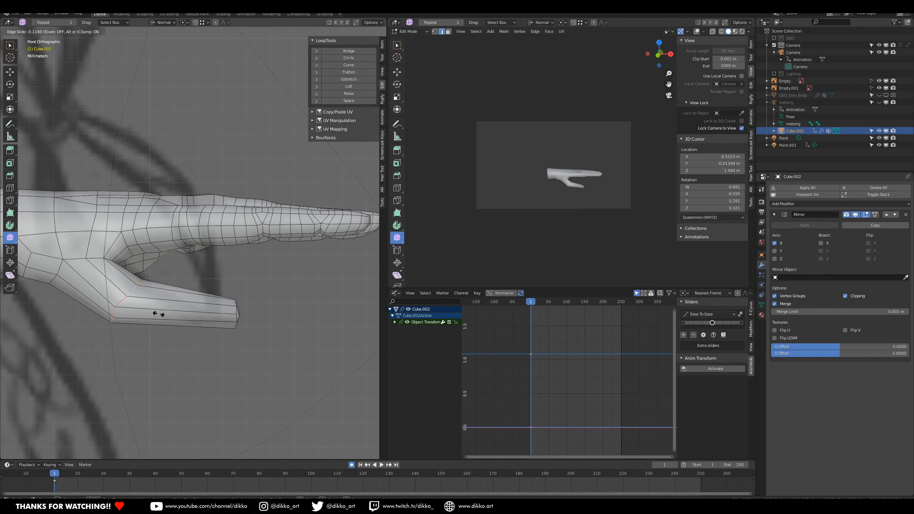
click(177, 312)
- Add a loop cut midway between the thumb's bend and its tip, and flatten the new loop along its normal Z axis
key(ctrl+r)
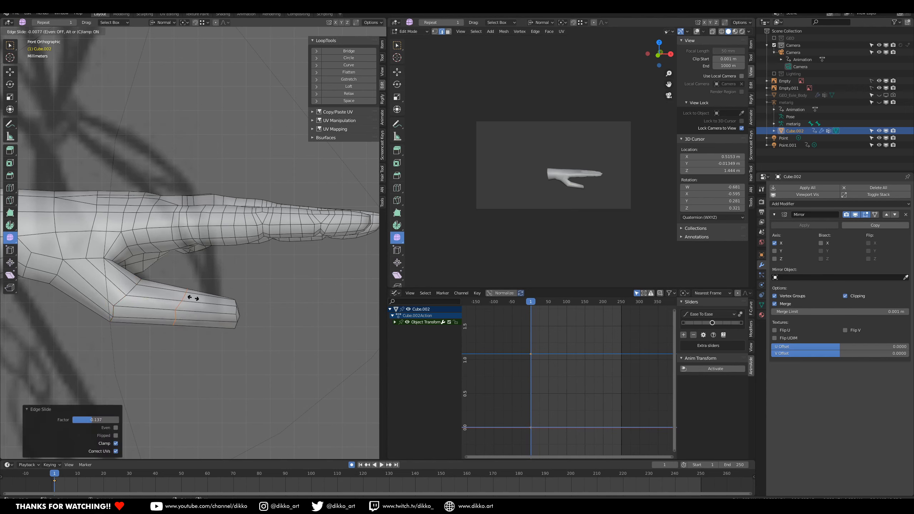
click(212, 315)
click(215, 318)
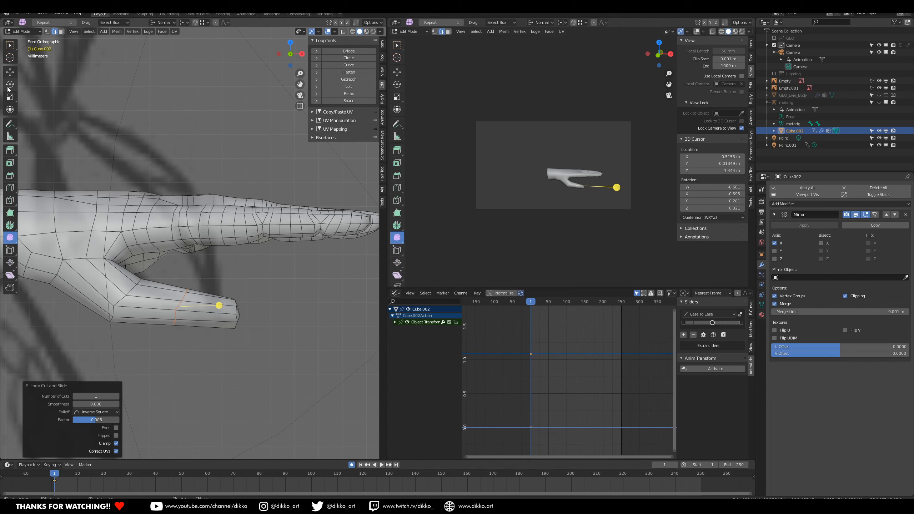
click(12, 101)
drag(209, 306, 181, 309)
- Rotate the new thumb loop freely to square it with the tip segment and lower it about 0.0027 m along Z
key(r)
key(r)
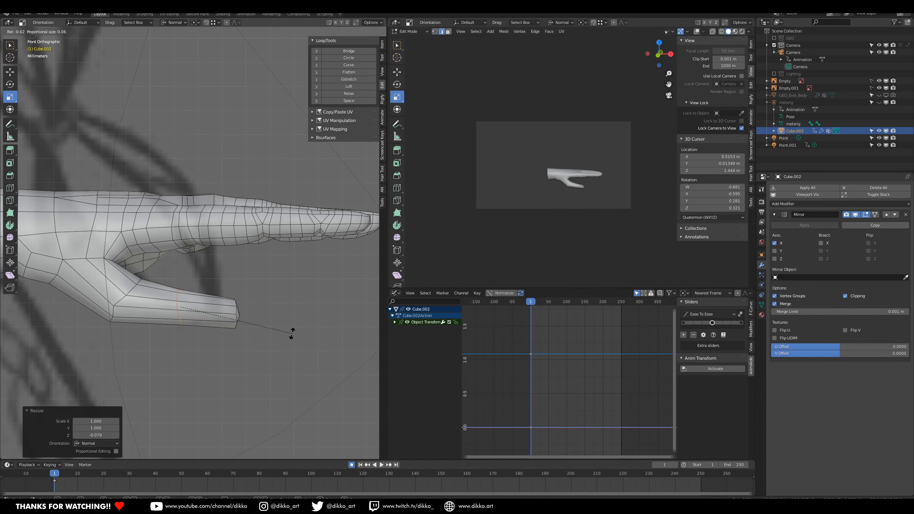
click(294, 340)
key(r)
key(r)
click(290, 336)
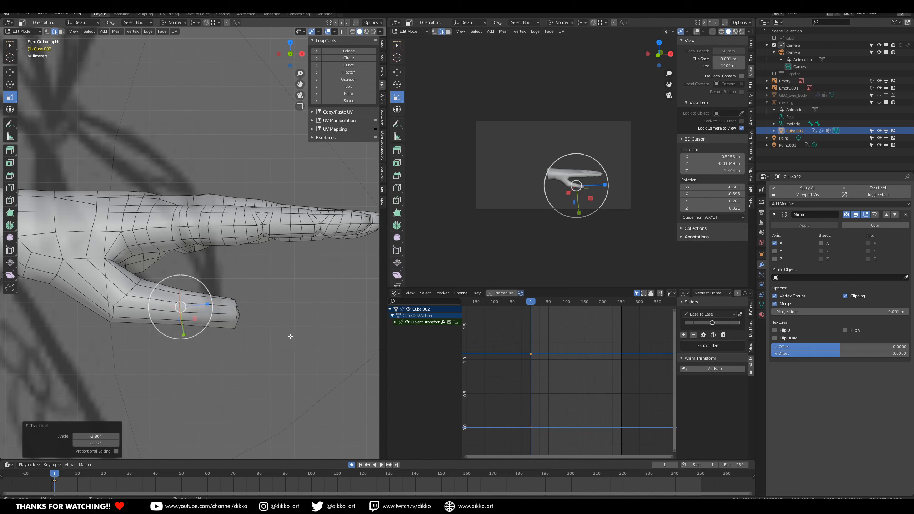
key(g)
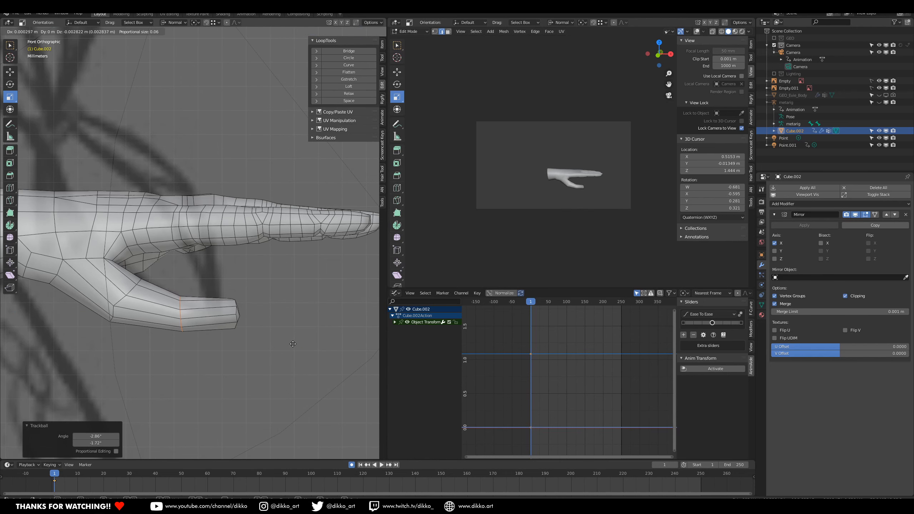
click(293, 344)
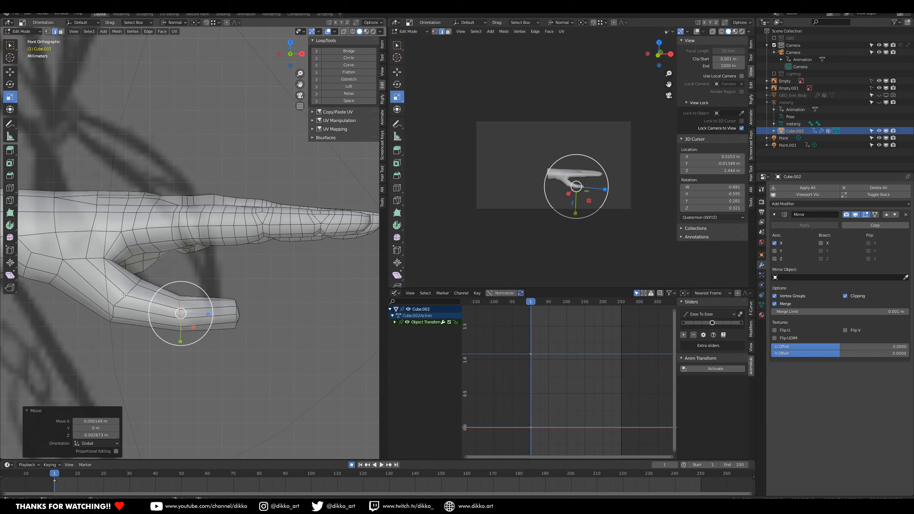
key(r)
key(r)
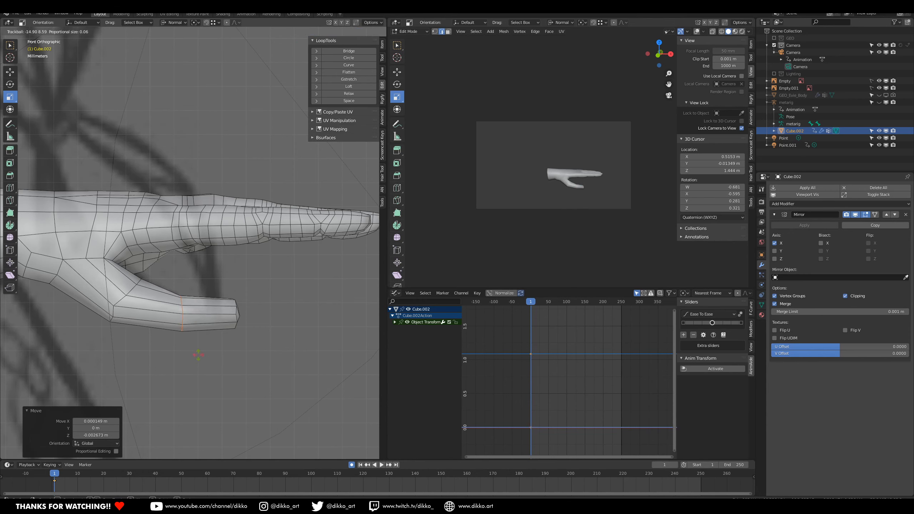
click(199, 355)
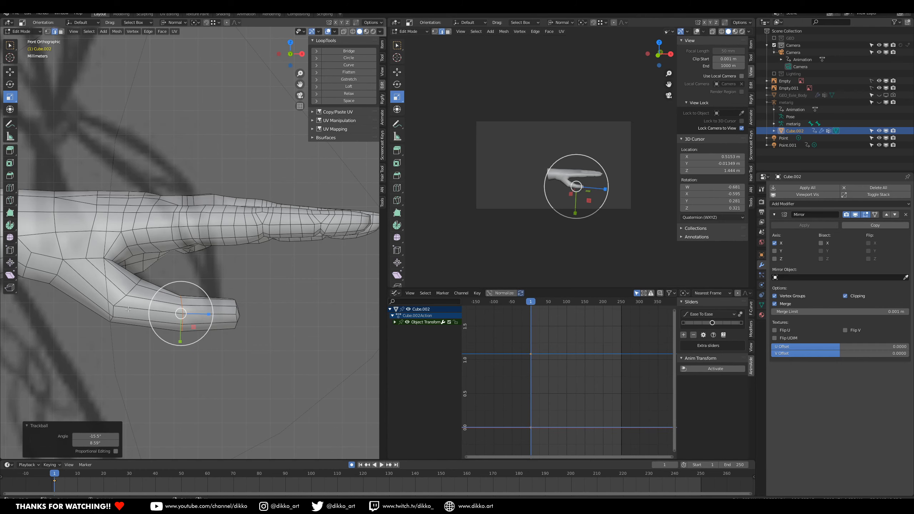
- Rotate the edge loop at the thumb's lower bend about 26° to follow the thumb's direction
alt+click(121, 302)
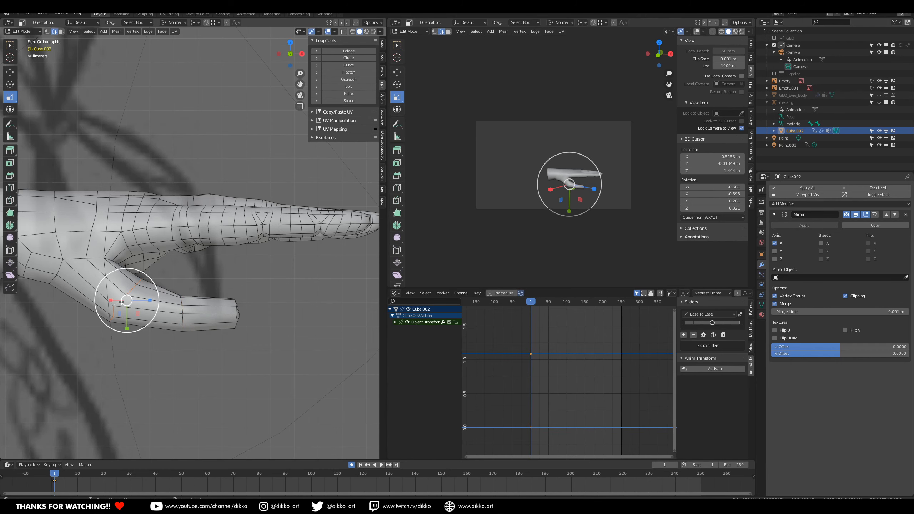
click(7, 237)
drag(167, 307, 148, 305)
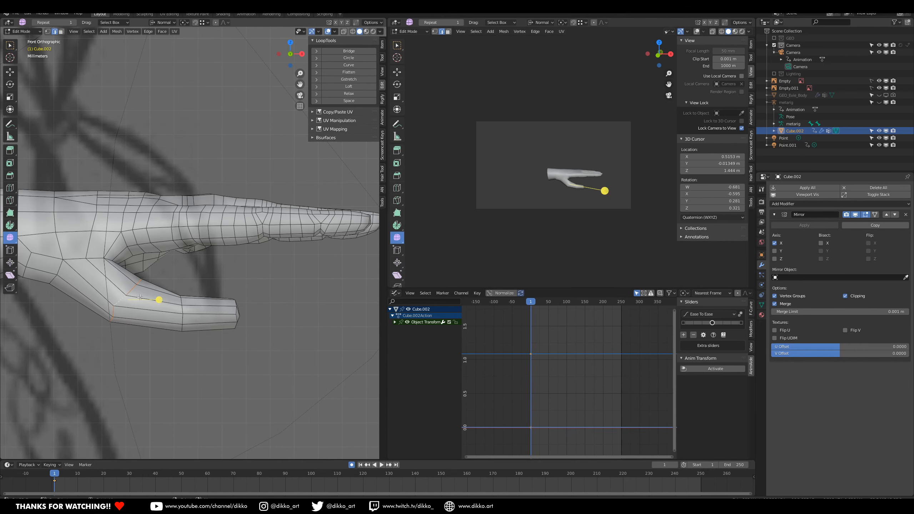
middle_drag(147, 280, 258, 378)
key(r)
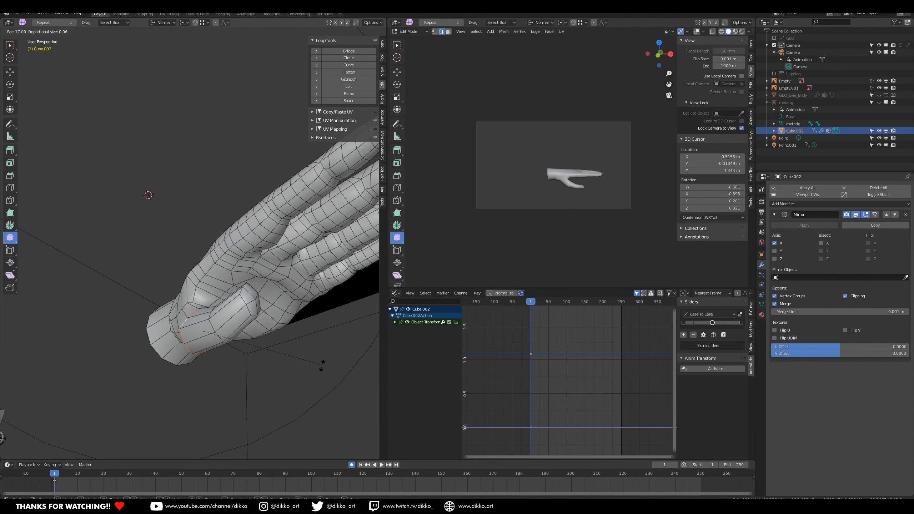
click(315, 383)
middle_drag(316, 383, 216, 337)
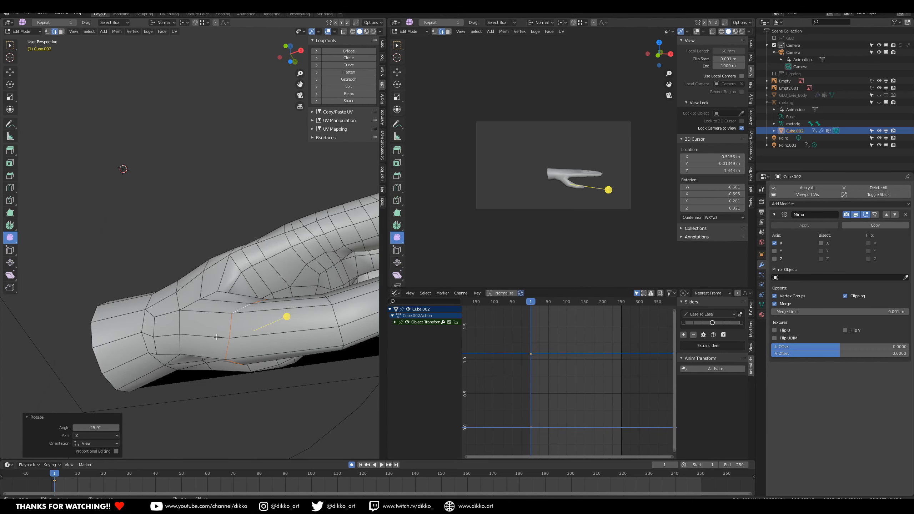
middle_drag(280, 325, 307, 328)
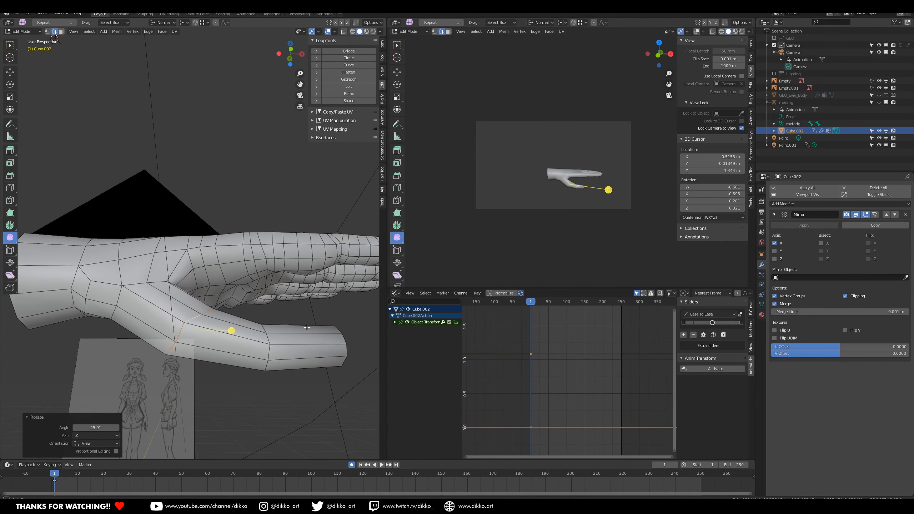
- Select the face loop running along the thumb and examine its flow through the hand from several angles
alt+click(179, 335)
click(60, 31)
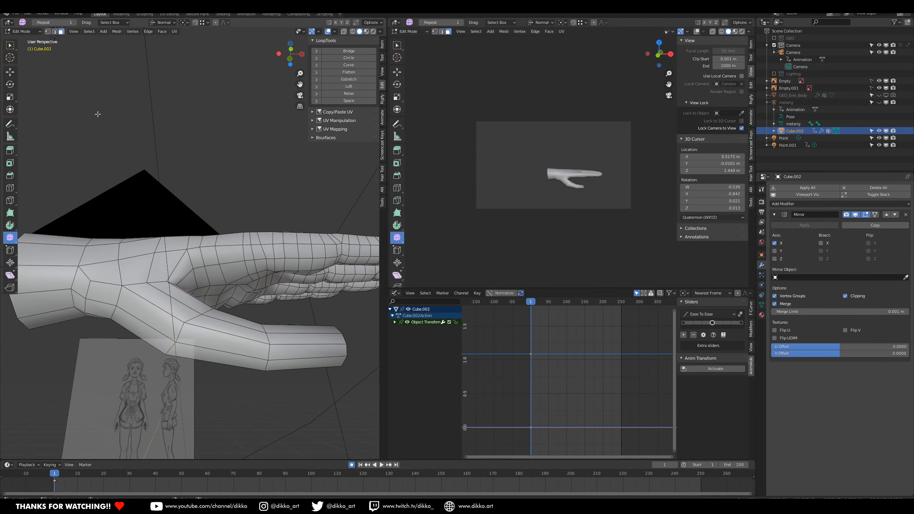
alt+click(184, 339)
middle_drag(183, 339, 140, 341)
mouse_move(225, 334)
middle_down()
mouse_move(221, 317)
mouse_move(228, 342)
middle_up()
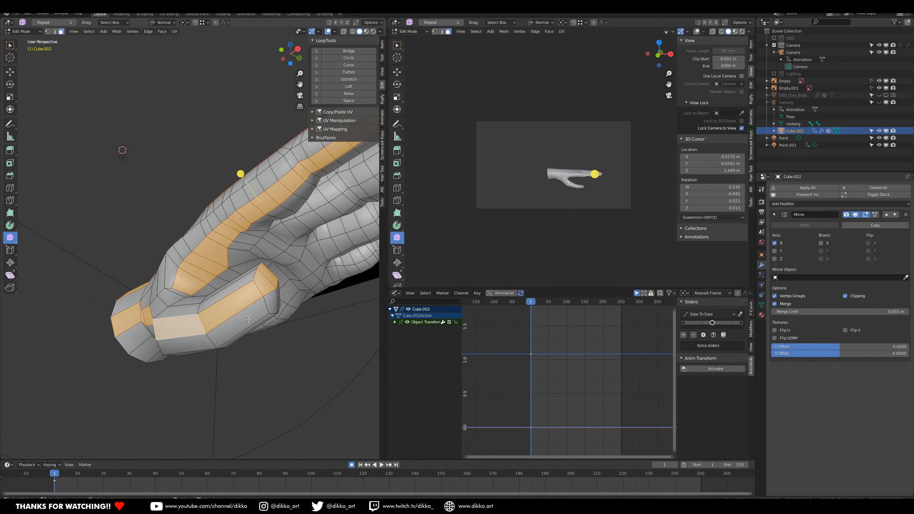
middle_drag(249, 319, 332, 285)
middle_drag(277, 306, 139, 287)
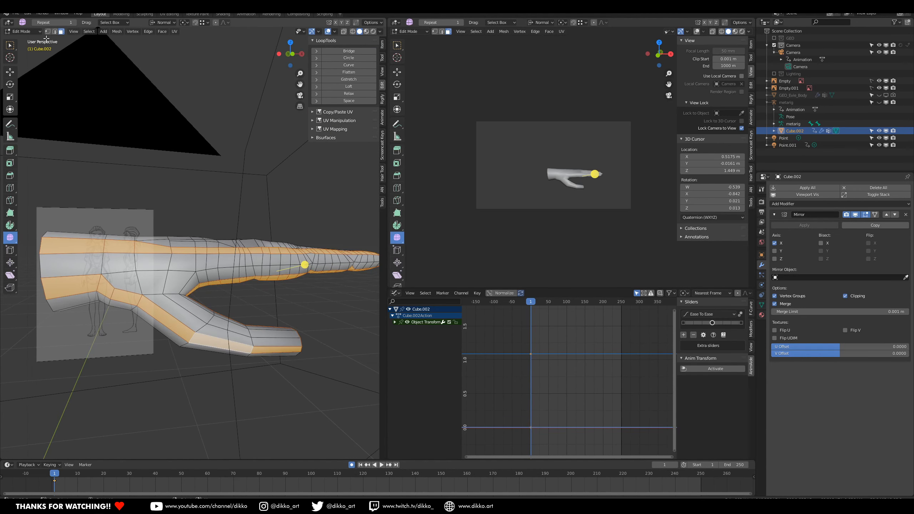
- Select the edges around the thumb's base and adjust them by moving and scaling
click(56, 32)
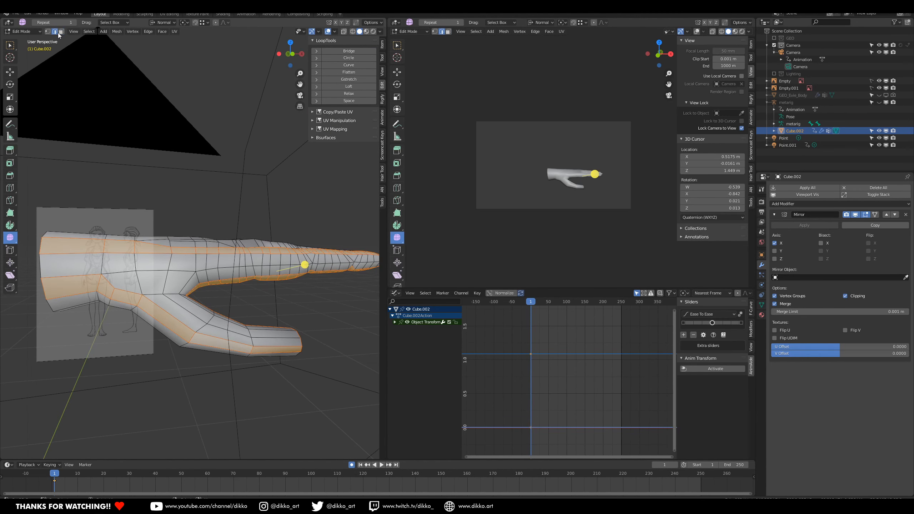
click(159, 291)
key(g)
middle_drag(141, 303, 235, 333)
key(s)
click(284, 345)
- Smooth the edge loop at the thumb's lower bend with a factor of about 1.016 and scale it up to about 1.25
alt+click(201, 326)
drag(237, 332, 254, 331)
drag(336, 316, 336, 316)
middle_drag(238, 323, 186, 341)
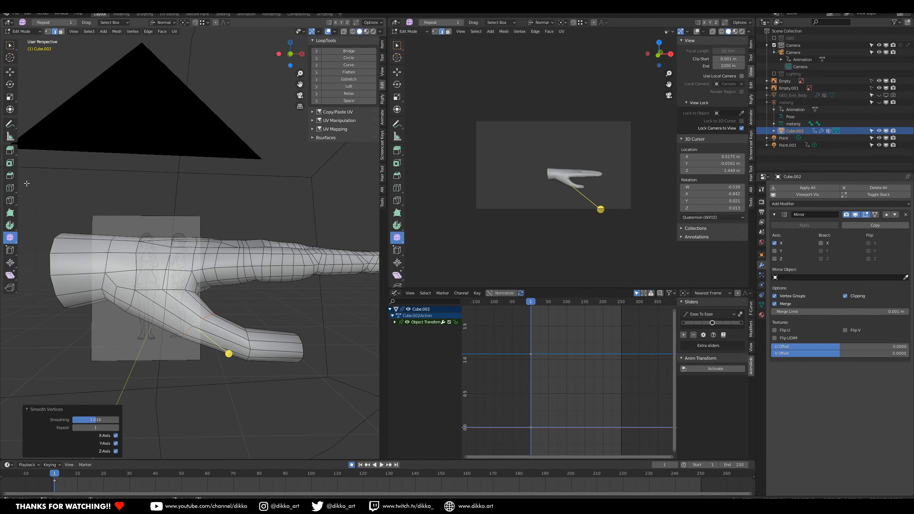
key(s)
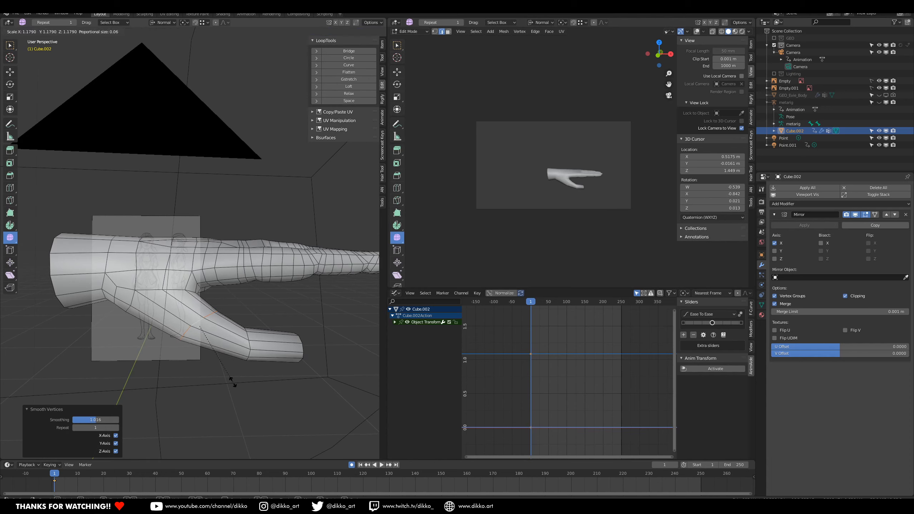
click(241, 379)
middle_drag(234, 337, 175, 326)
middle_drag(221, 387, 279, 358)
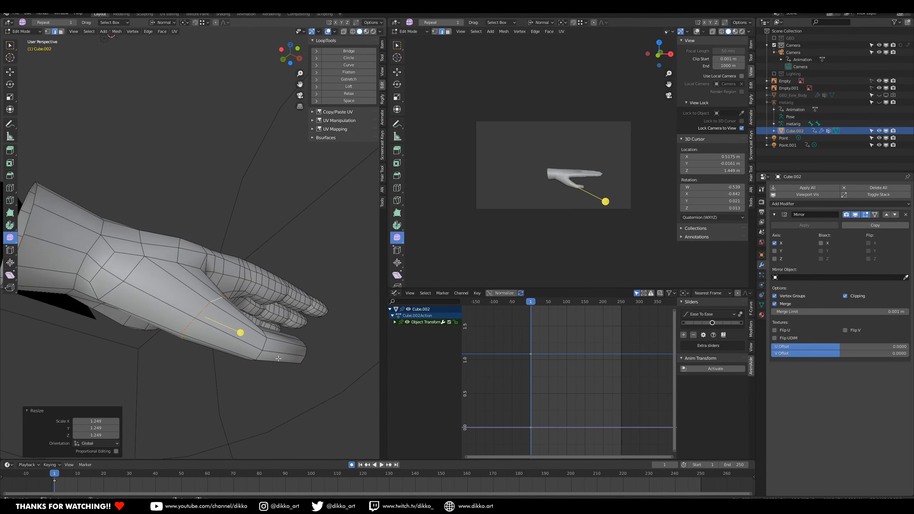
- Add a centred loop cut on the thumb's middle segment and bevel the edge loop at the lower bend by about 0.0036 m
click(183, 293)
middle_drag(184, 294, 187, 232)
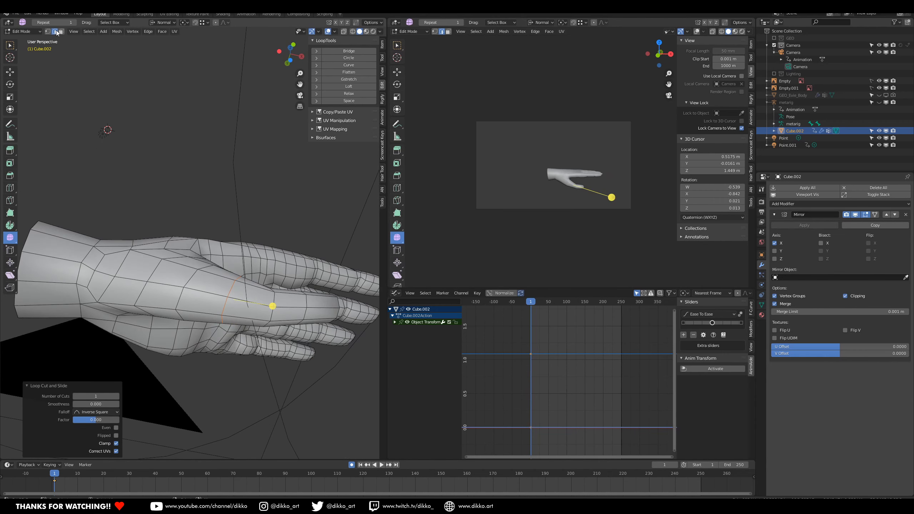
click(180, 298)
shift+click(191, 280)
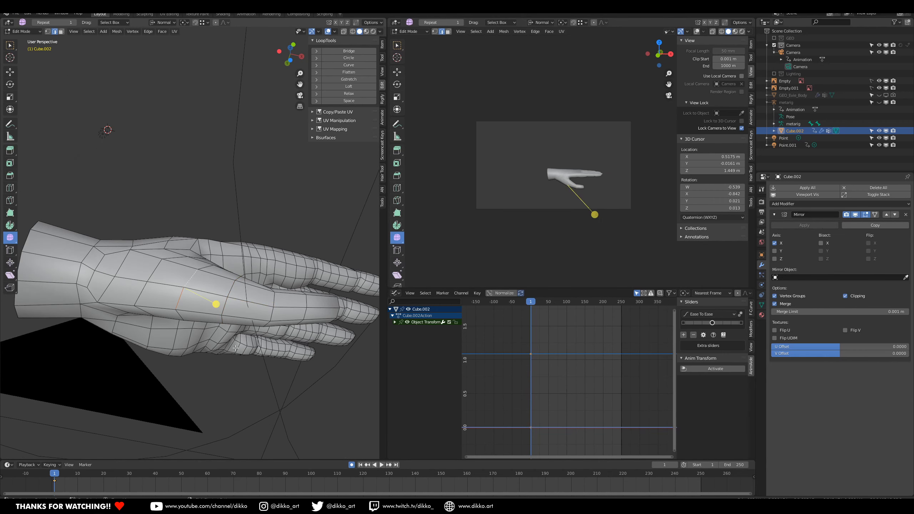
key(ctrl+b)
click(288, 323)
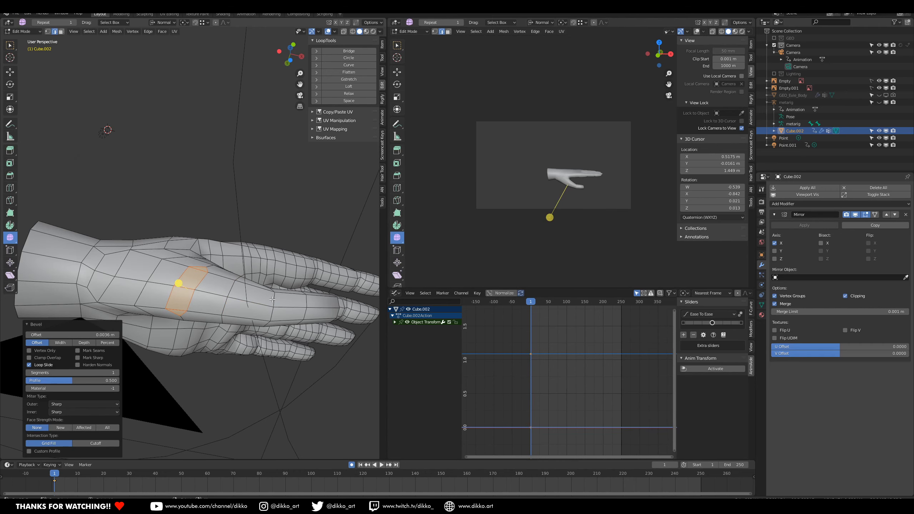
- Bevel the edge loop at the thumb's upper joint by about 0.002 m
click(275, 311)
key(ctrl+b)
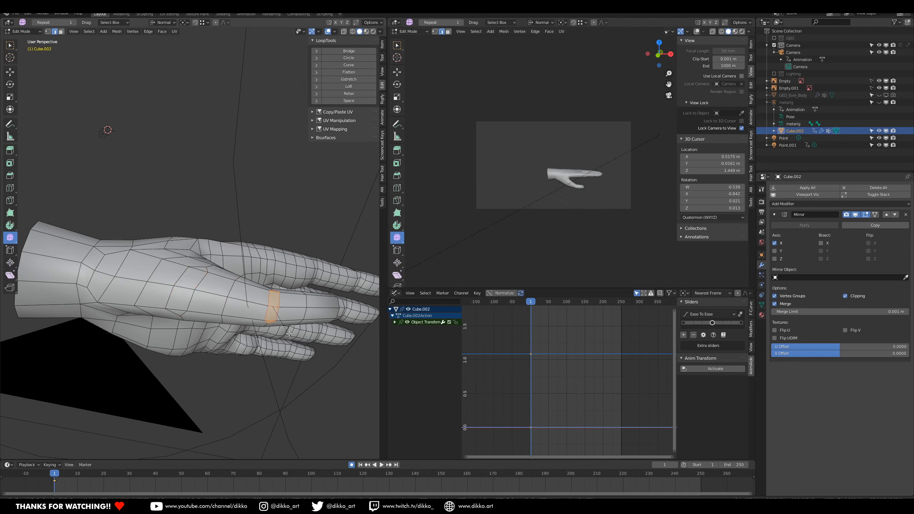
click(288, 332)
middle_drag(288, 331, 237, 277)
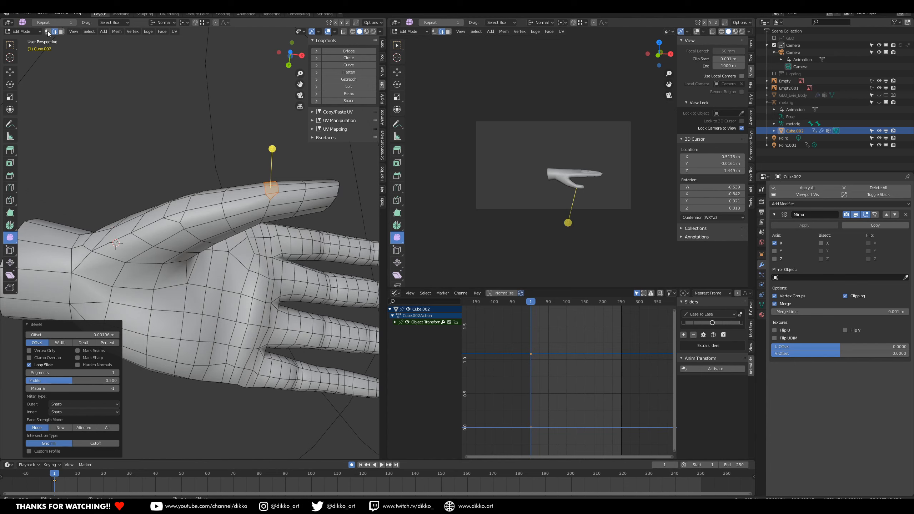
- Merge the paired vertices at the sides of the thumb's lower bevelled joint, using At Last
click(186, 227)
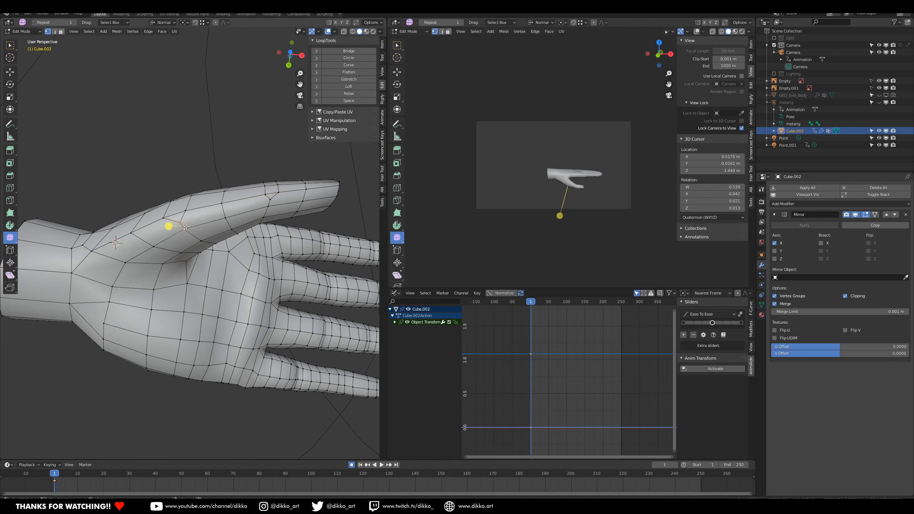
key(m)
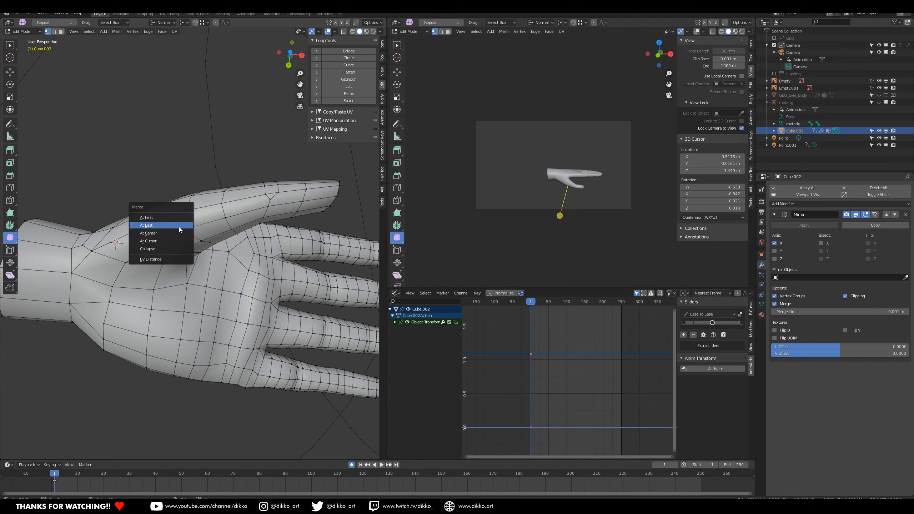
click(172, 225)
middle_drag(171, 225, 151, 355)
click(179, 336)
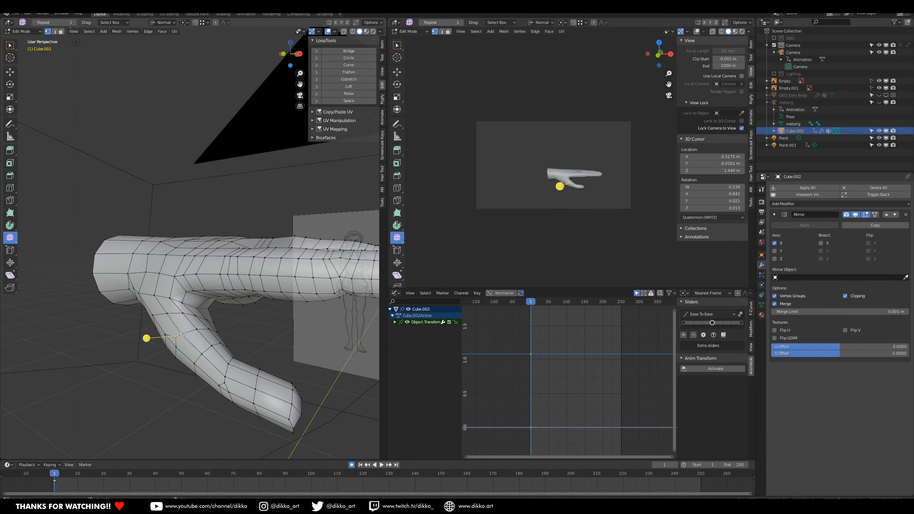
key(m)
click(180, 334)
- Merge the paired vertices at both sides of the thumb's upper bevelled joint, using At Last
click(226, 377)
key(m)
click(226, 377)
middle_drag(227, 375, 283, 210)
click(258, 170)
key(m)
click(256, 175)
- Add a centred loop cut through the thumb's lower joint and another loop cut beside it
middle_drag(256, 174, 173, 278)
key(ctrl+r)
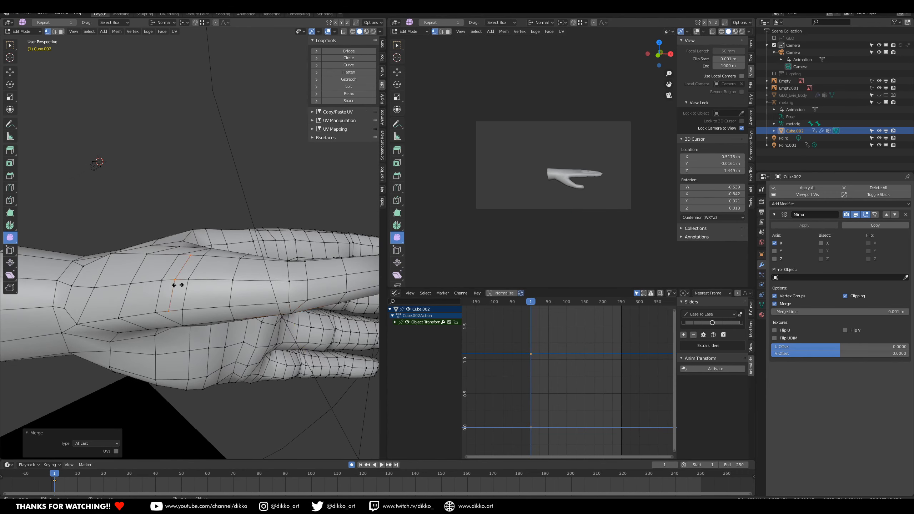
click(178, 286)
right_click(178, 285)
middle_drag(299, 282, 282, 320)
scroll(282, 320, up, 1)
key(ctrl+r)
click(197, 315)
click(211, 331)
click(212, 342)
- Add supporting loop cuts around the thumb's upper joint and slide them close to it
middle_drag(212, 343, 210, 388)
key(ctrl+r)
click(266, 350)
click(281, 354)
click(293, 346)
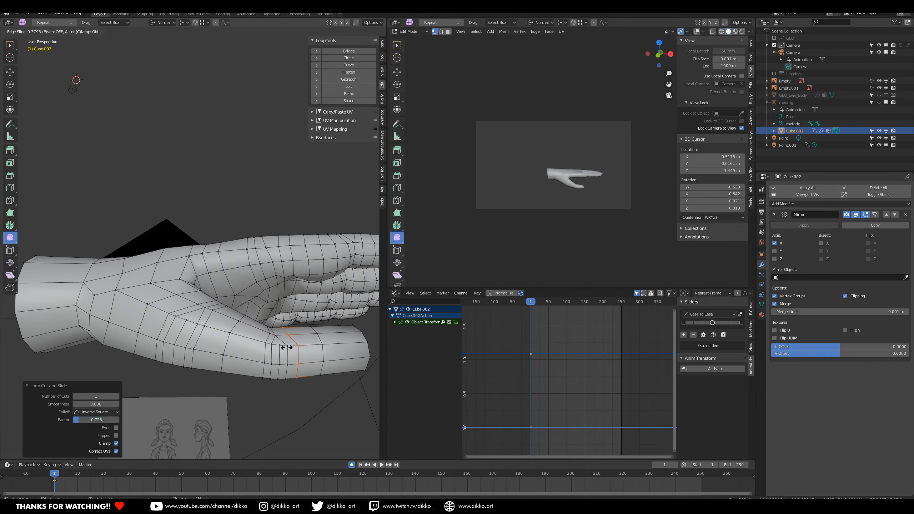
click(286, 348)
- Scale the edge loop on the thumb's middle segment to about 0.836
middle_drag(285, 348, 257, 335)
key(s)
click(255, 377)
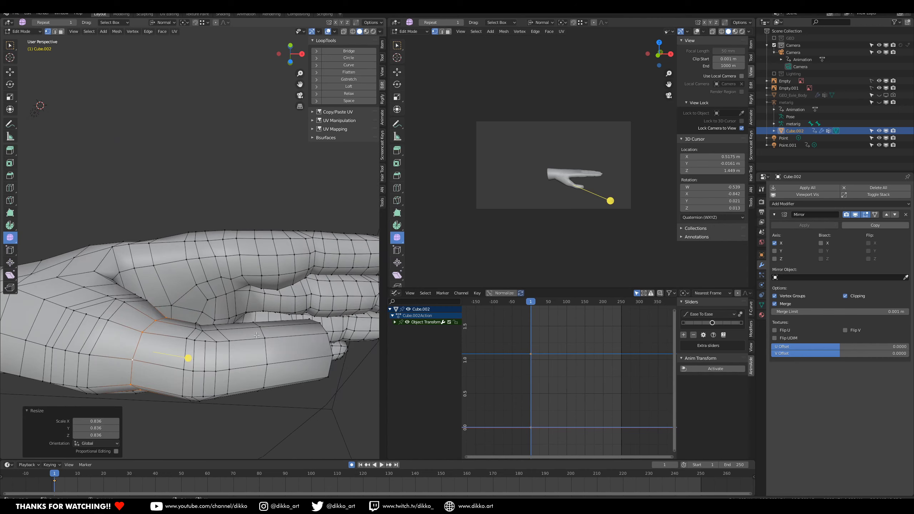
- Adjust the edge loop on the thumb's tip segment by scaling it, sliding it about 0.226 and smoothing it by about 0.737
alt+click(272, 355)
key(s)
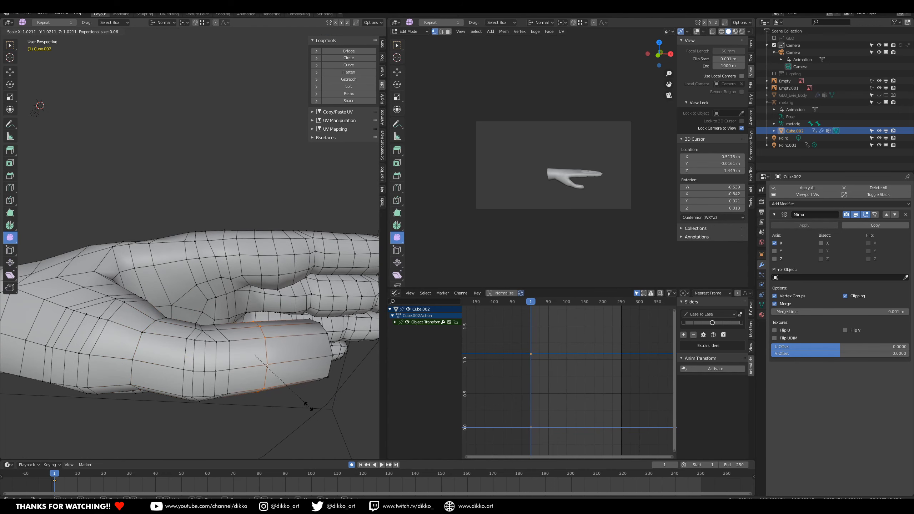
click(309, 407)
key(g)
click(319, 404)
middle_drag(319, 404, 85, 226)
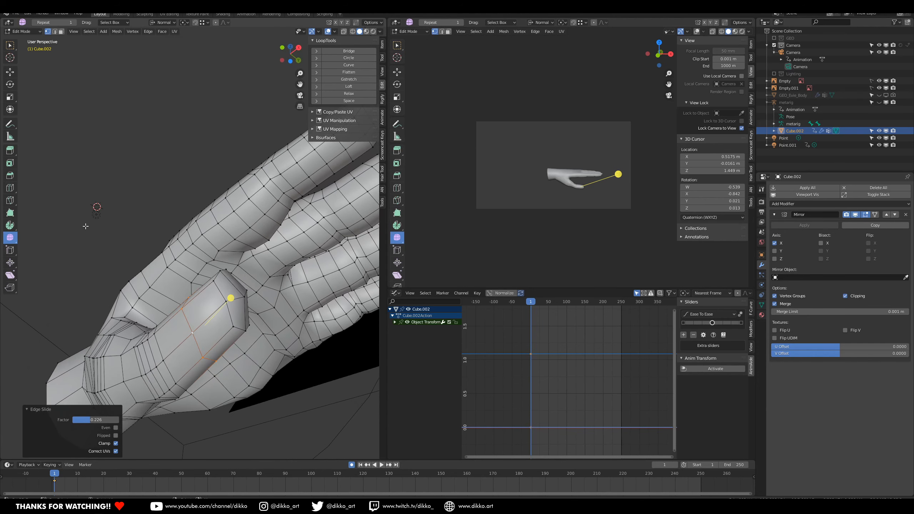
drag(301, 279, 301, 278)
- Select the end faces of the thumb tip and smooth them
middle_drag(301, 278, 196, 310)
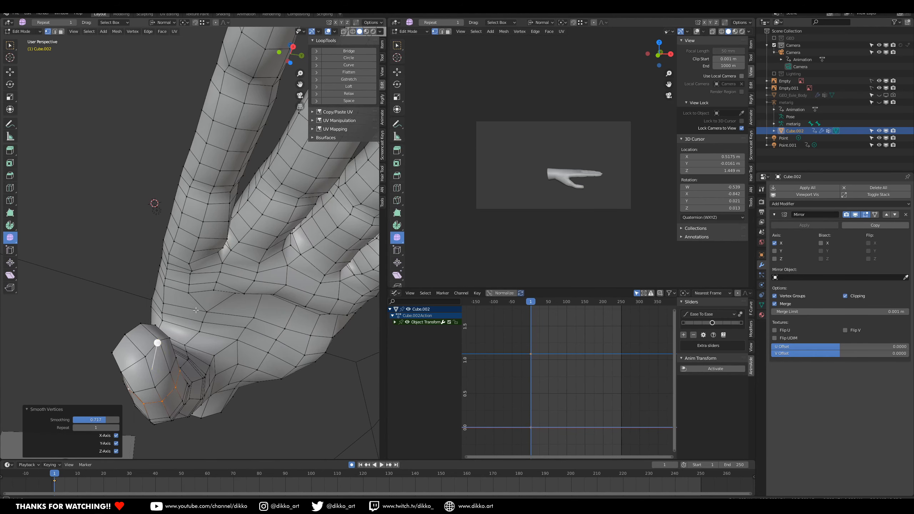
click(122, 337)
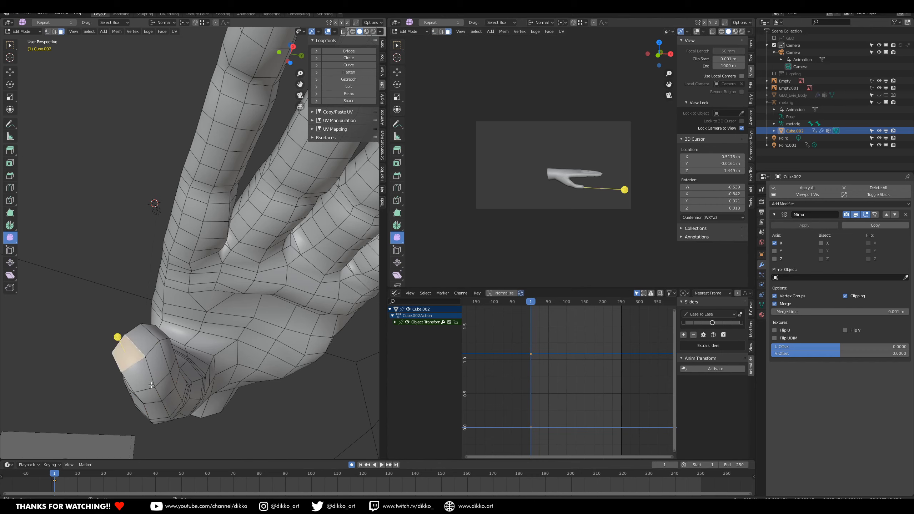
shift+click(151, 348)
middle_drag(184, 311, 359, 372)
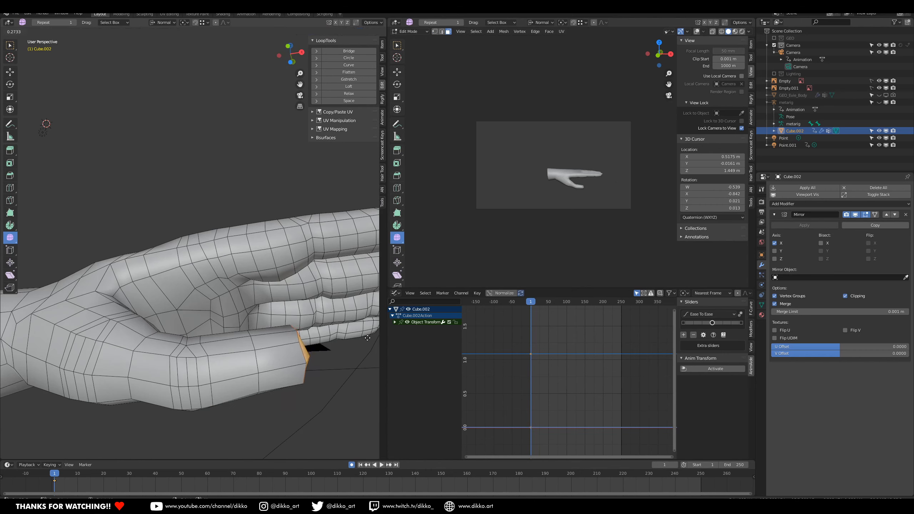
drag(387, 329, 387, 329)
- Add a centred loop cut to the hand mesh near the thumb
scroll(292, 354, down, 3)
middle_drag(291, 353, 137, 310)
key(ctrl+r)
click(155, 287)
right_click(155, 288)
- Switch to Sculpt Mode and even out the thumb base and palm with the Smooth brush at radius 93 px, strength 0.204
click(23, 32)
click(21, 54)
mouse_move(230, 267)
middle_down()
mouse_move(220, 288)
mouse_move(202, 234)
mouse_move(195, 261)
mouse_move(216, 289)
mouse_move(208, 285)
mouse_move(219, 234)
middle_up()
scroll(243, 264, up, 3)
mouse_move(277, 284)
middle_down()
mouse_move(211, 289)
mouse_move(175, 260)
middle_up()
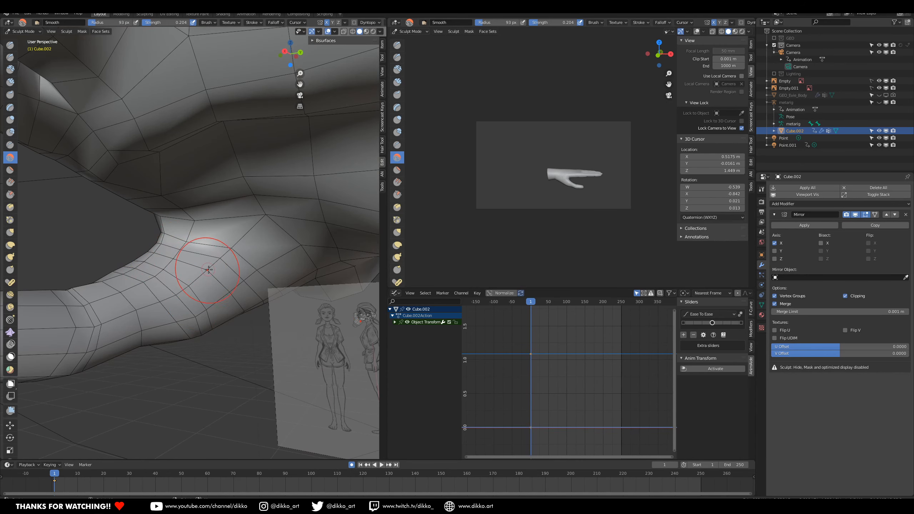
mouse_move(203, 319)
middle_down()
mouse_move(185, 239)
mouse_move(219, 220)
mouse_move(180, 329)
mouse_move(161, 271)
mouse_move(50, 103)
mouse_move(155, 236)
middle_up()
scroll(180, 330, down, 3)
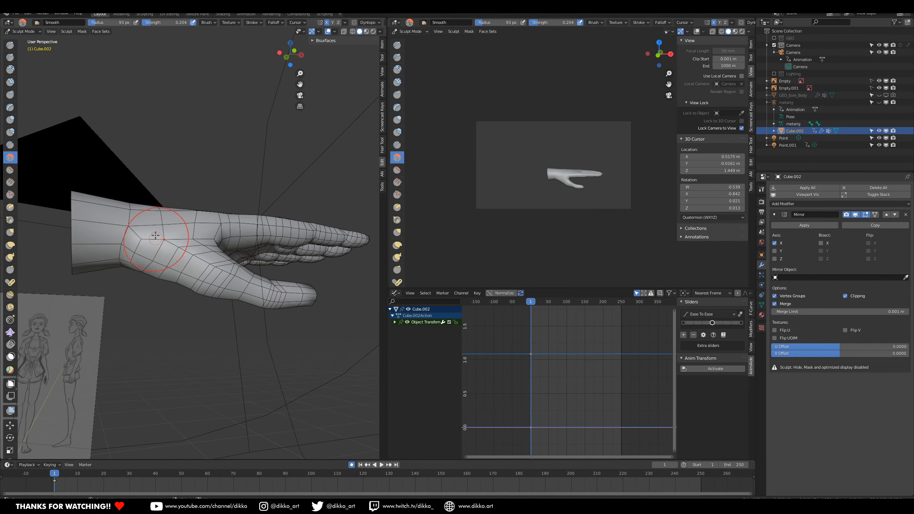
mouse_move(212, 277)
middle_down()
mouse_move(213, 262)
mouse_move(235, 277)
mouse_move(198, 292)
mouse_move(216, 209)
middle_up()
mouse_move(186, 257)
middle_down()
mouse_move(181, 287)
mouse_move(220, 366)
mouse_move(238, 300)
mouse_move(245, 320)
mouse_move(208, 297)
mouse_move(220, 337)
middle_up()
- Return to Edit Mode, select the faces of the thumb's tip segment and try rotating them about 13° with proportional editing
key(ctrl+Tab)
key(Tab)
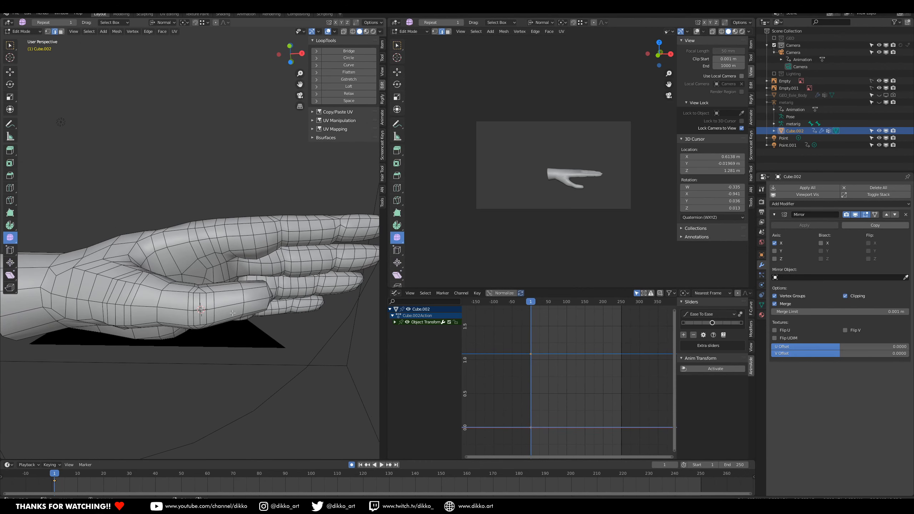
scroll(219, 338, down, 1)
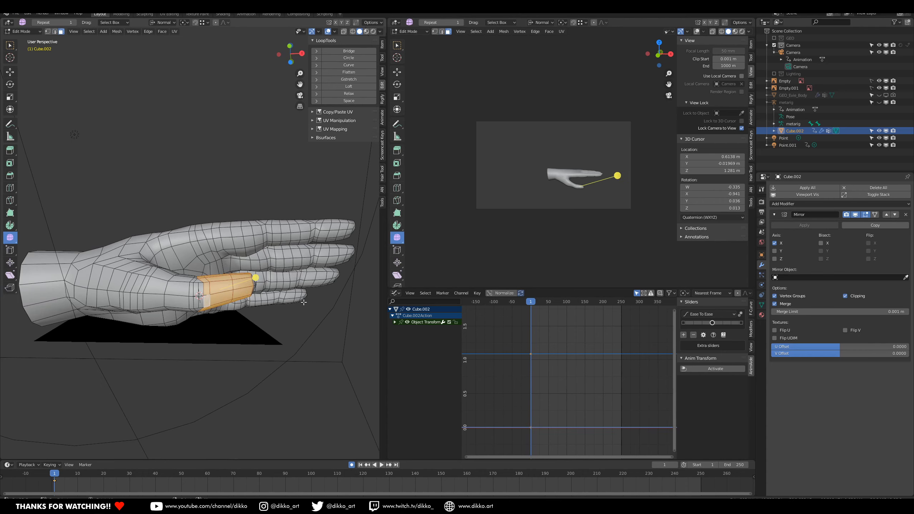
middle_drag(332, 302, 283, 206)
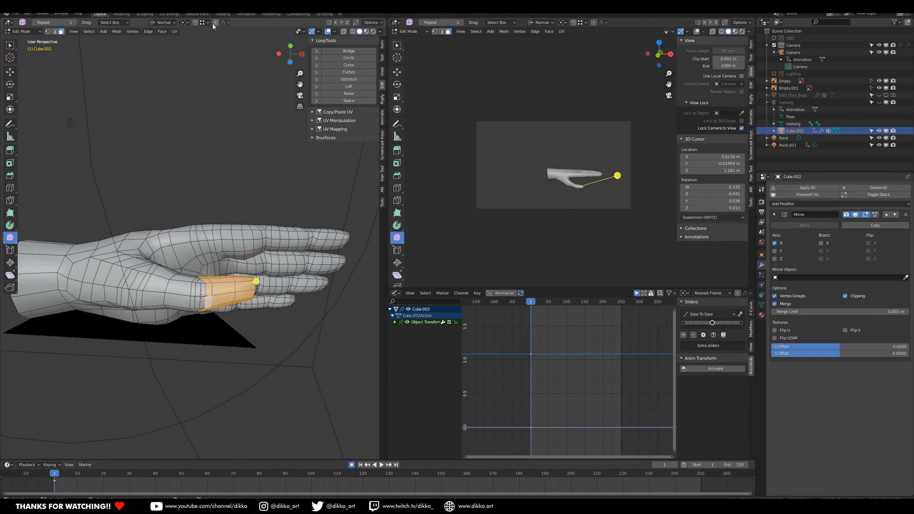
key(r)
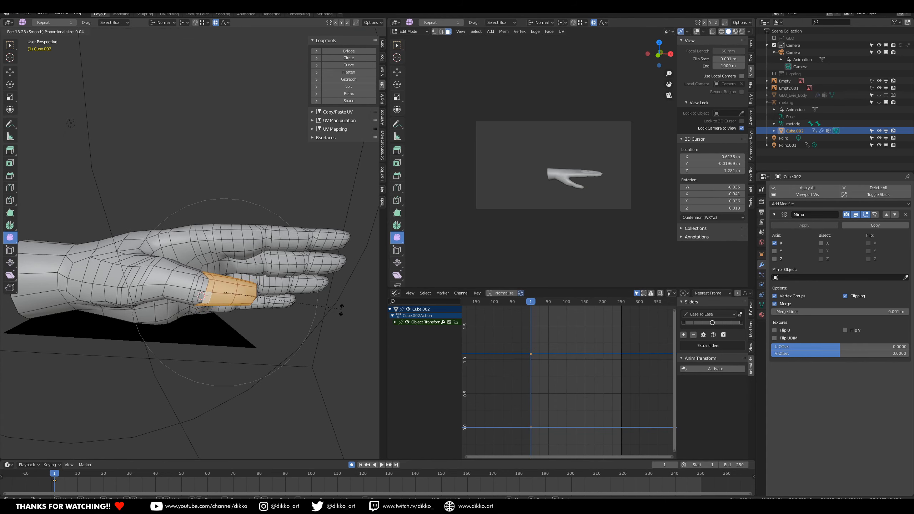
click(332, 308)
- Set the transform pivot to the 3D Cursor and rotate the thumb's tip segment by about 14.7° with proportional editing
click(184, 22)
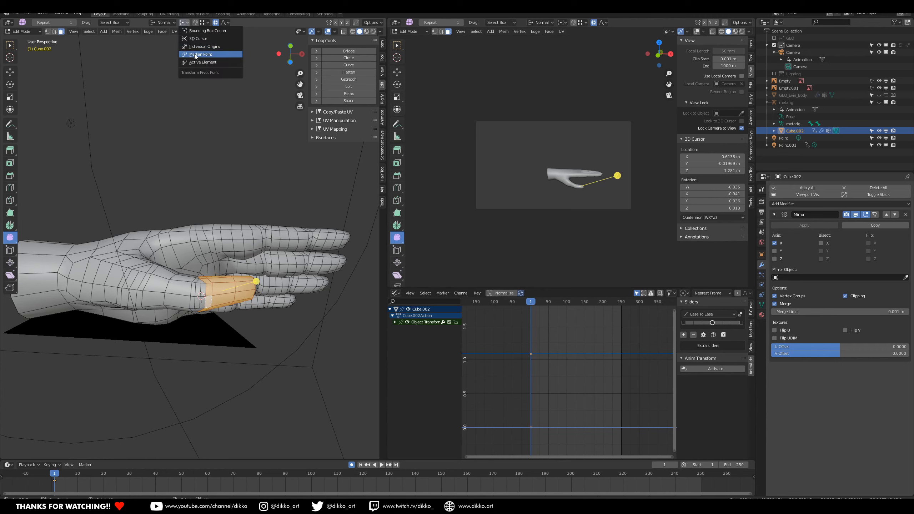
click(197, 31)
click(184, 23)
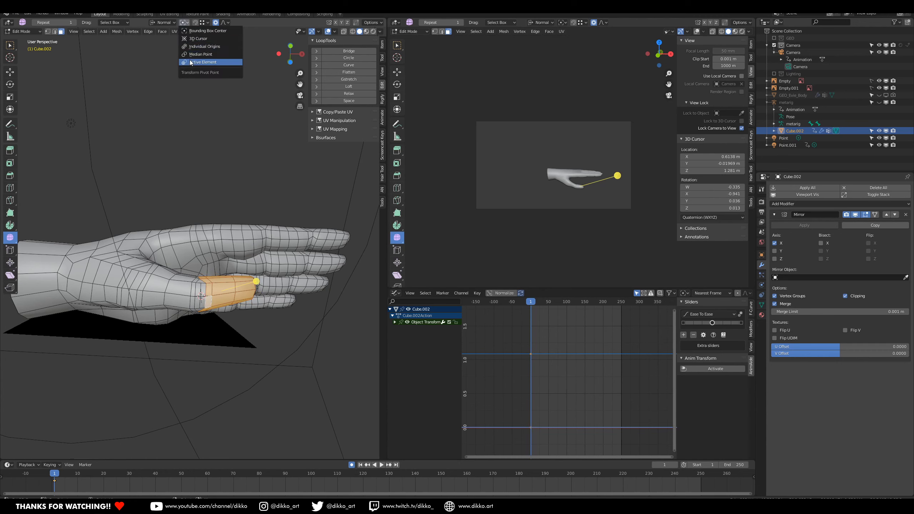
click(193, 40)
key(r)
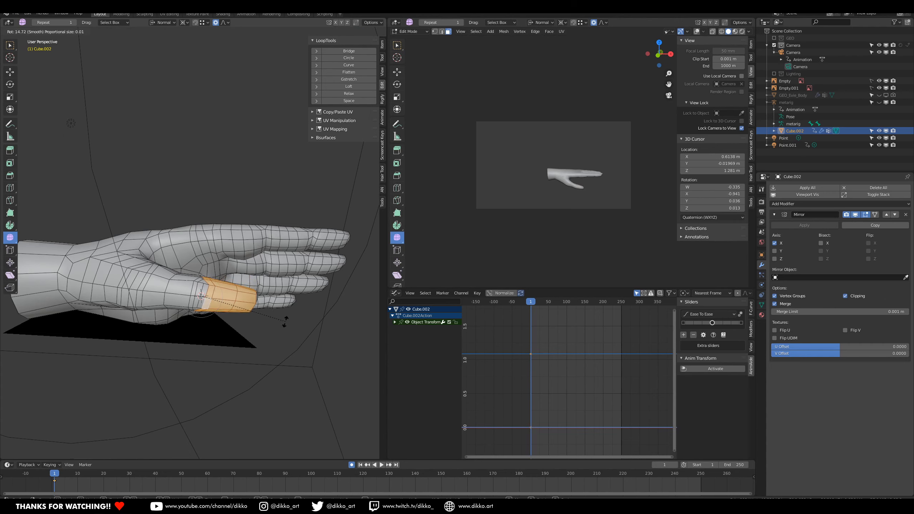
click(285, 323)
mouse_move(285, 324)
middle_down()
mouse_move(211, 392)
mouse_move(145, 376)
mouse_move(182, 357)
mouse_move(216, 320)
mouse_move(151, 172)
mouse_move(65, 33)
middle_up()
scroll(229, 308, up, 2)
click(180, 308)
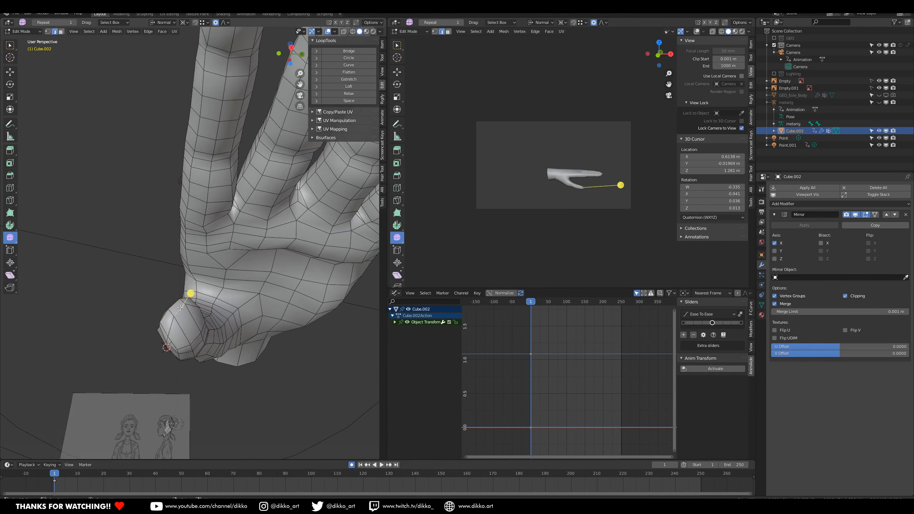
scroll(181, 308, down, 4)
middle_drag(181, 308, 202, 274)
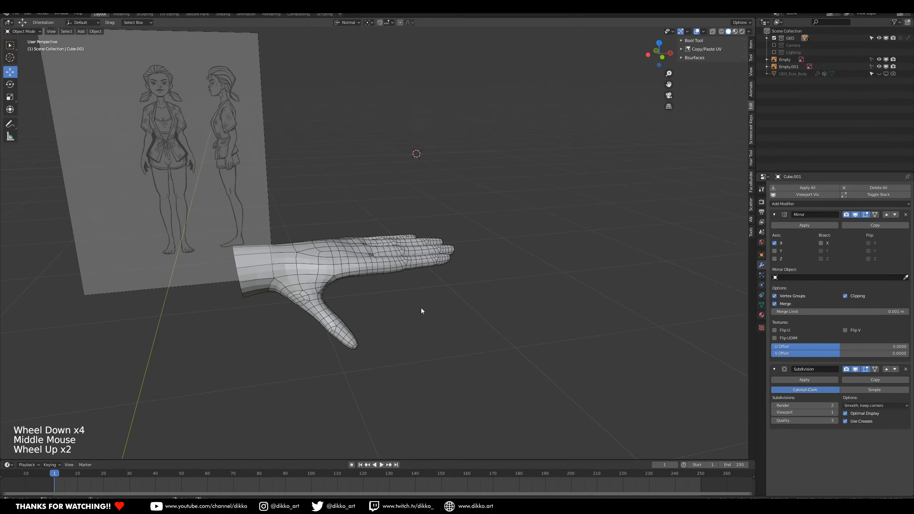
- Add a Human (Meta-Rig) armature and clear its location to the world origin
middle_drag(422, 309, 396, 304)
shift+middle_drag(396, 305, 294, 354)
scroll(368, 299, down, 6)
key(shift+a)
scroll(293, 294, down, 6)
key(shift+a)
mouse_move(299, 354)
mouse_move(360, 376)
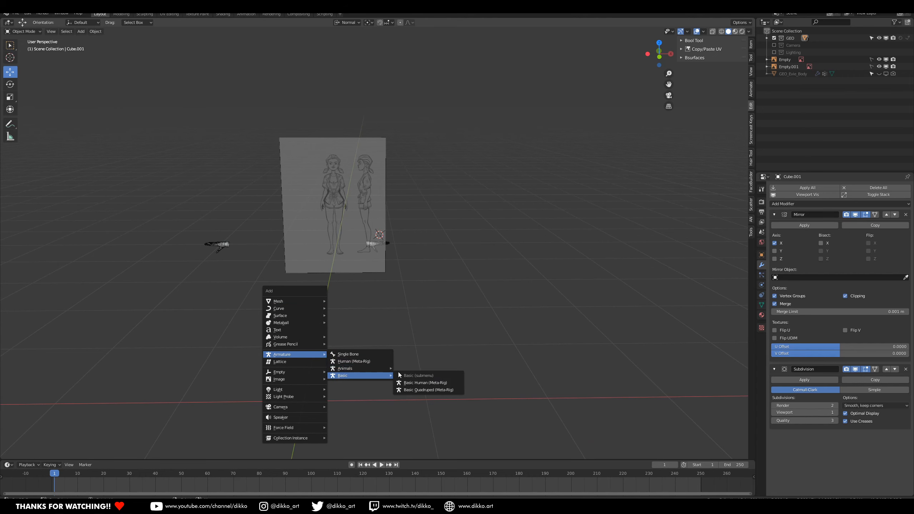
click(363, 361)
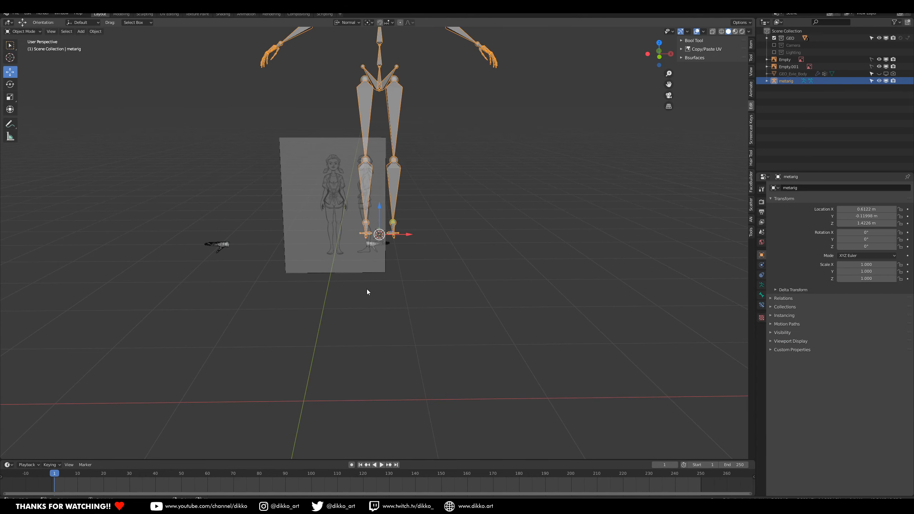
key(alt+g)
- In the metarig's Edit Mode, select the head, torso, leg and arm bones and delete them, leaving only the hands
scroll(326, 272, up, 3)
middle_drag(326, 272, 342, 252)
shift+middle_drag(341, 252, 355, 236)
scroll(361, 236, down, 1)
scroll(412, 219, up, 2)
right_click(411, 219)
scroll(403, 222, down, 2)
key(Tab)
right_click(316, 274)
key(KP_1)
scroll(347, 224, down, 3)
key(b)
drag(314, 139, 381, 394)
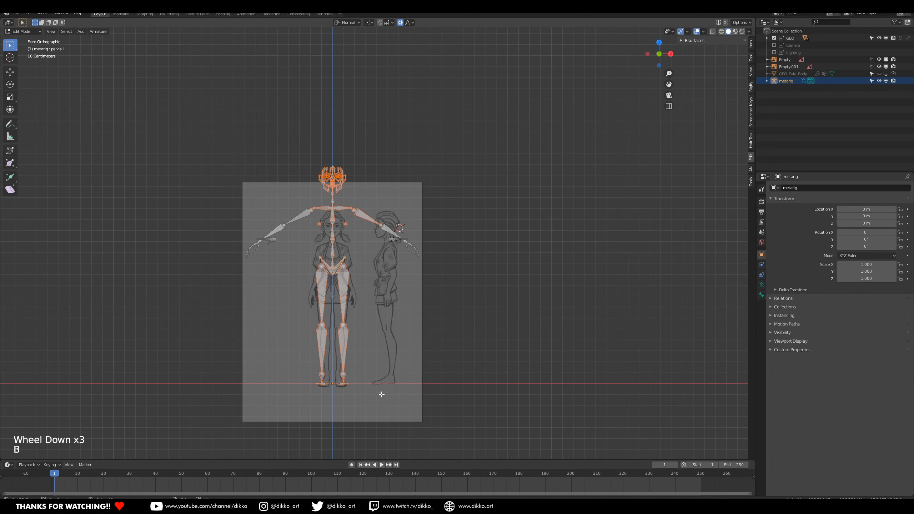
shift+right_click(397, 232)
key(x)
click(399, 232)
- Try to rotate all remaining hand bones about the X axis
middle_drag(364, 241, 382, 260)
scroll(392, 252, up, 3)
middle_drag(447, 249, 403, 245)
scroll(425, 238, up, 4)
middle_drag(462, 223, 495, 220)
scroll(496, 219, up, 3)
shift+middle_drag(495, 230, 450, 242)
key(a)
key(r)
key(x)
click(543, 374)
key(ctrl+z)
- Select only the left hand's bones and rotate them about 40° around the X axis
right_click(414, 270)
key(b)
drag(376, 222, 507, 371)
scroll(352, 327, down, 7)
middle_drag(352, 326, 336, 326)
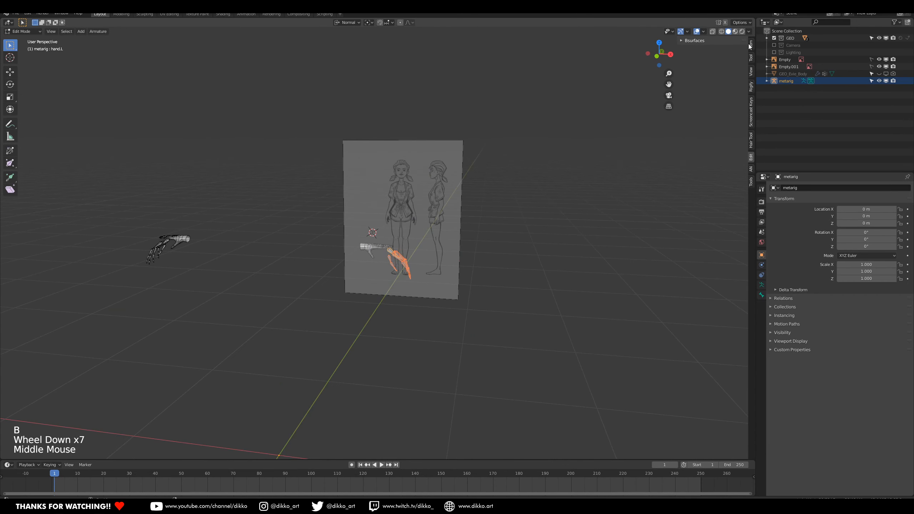
scroll(498, 286, up, 1)
key(r)
key(x)
click(497, 278)
- Move the left hand's bones onto the hand mesh in the front view, about -0.113 m in X and 0.063 m in Z
key(KP_1)
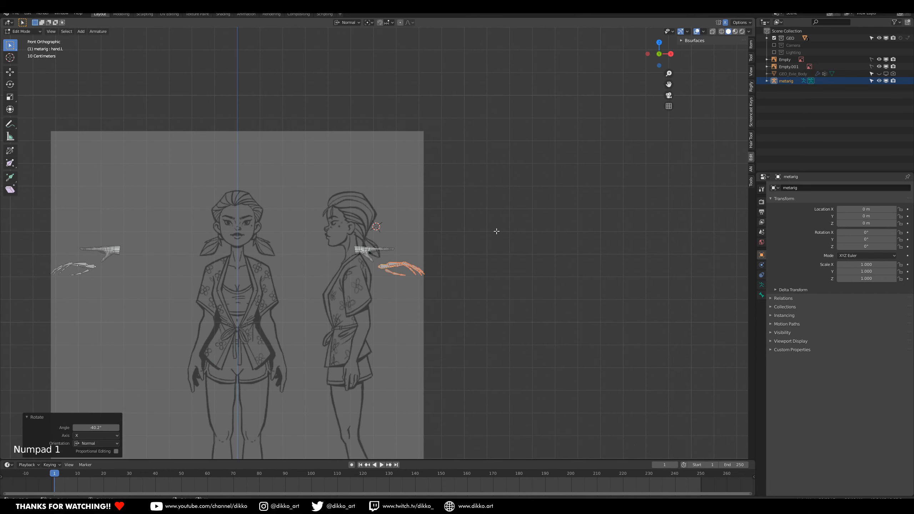
scroll(496, 231, up, 8)
key(g)
click(505, 273)
- Set the armature's viewport display to In Front so its bones show over the mesh
click(762, 285)
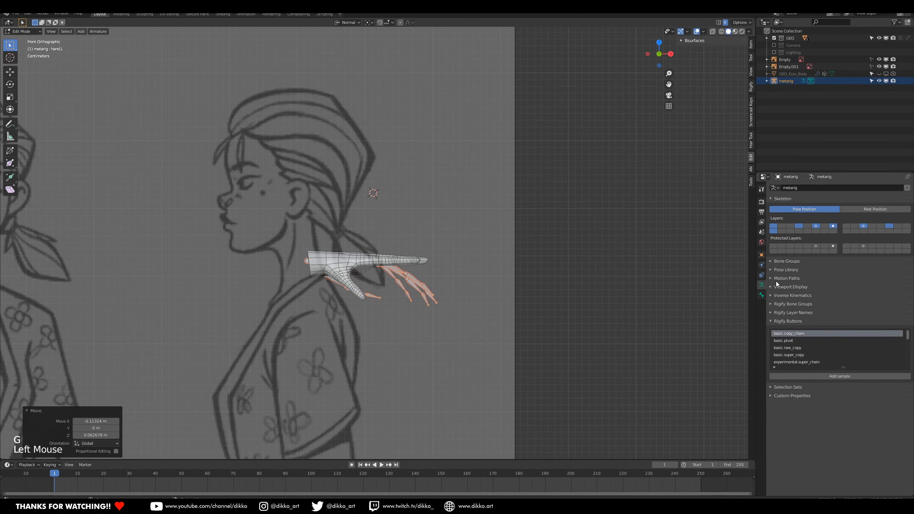
click(778, 287)
scroll(432, 331, up, 3)
- Move the hand bones about 0.023 m along Y to centre them over the hand mesh in the top view
middle_drag(432, 331, 394, 353)
key(KP_1)
key(KP_7)
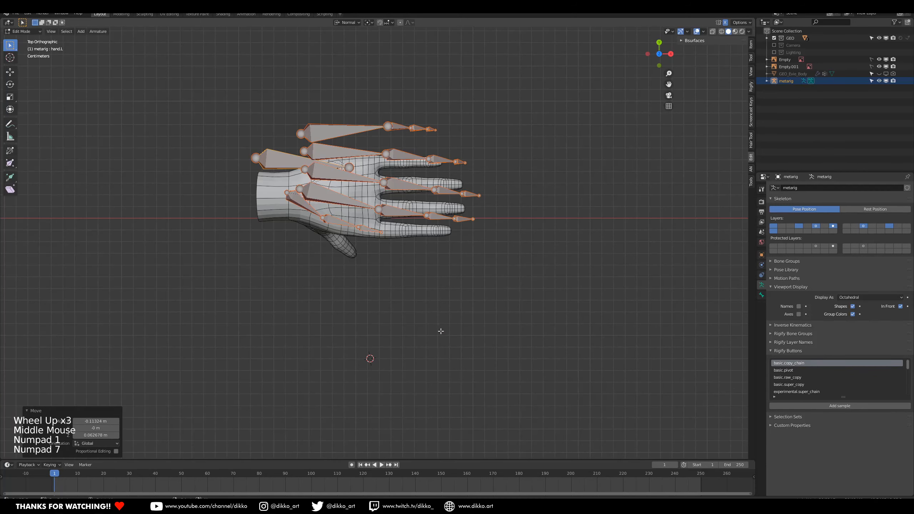
key(g)
key(y)
click(300, 299)
- Set the transform orientation to Global and enable snapping
click(347, 23)
click(333, 46)
scroll(345, 144, up, 5)
shift+middle_drag(346, 144, 404, 251)
scroll(400, 216, down, 4)
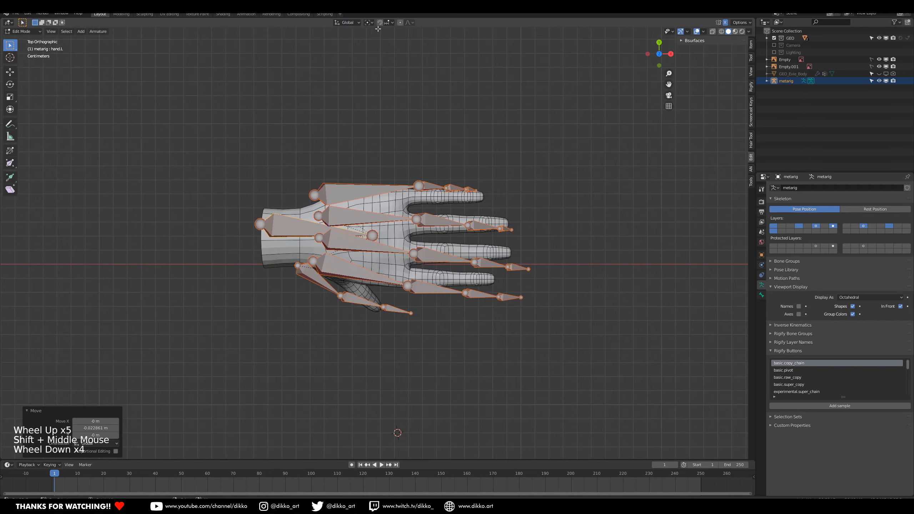
click(380, 22)
click(387, 23)
scroll(382, 231, up, 2)
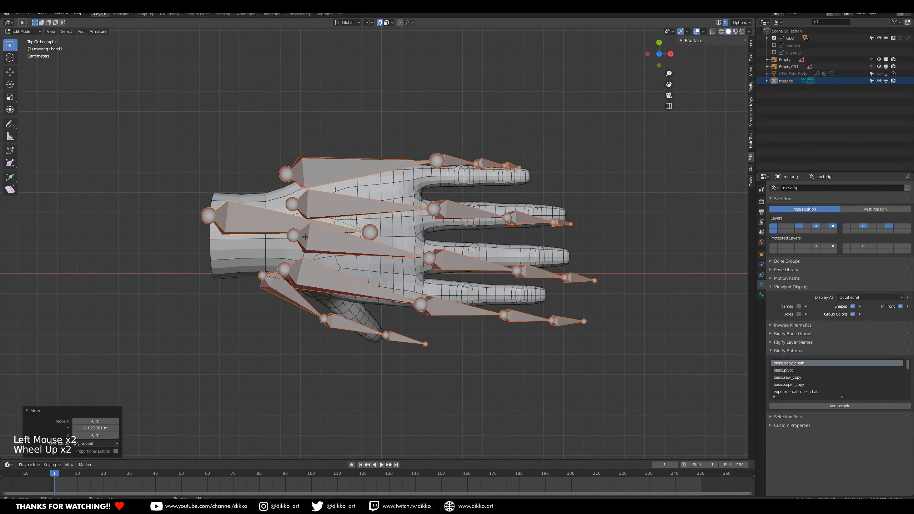
- Display the armature's bones as Stick
right_click(725, 386)
scroll(724, 385, up, 1)
key(a)
click(857, 297)
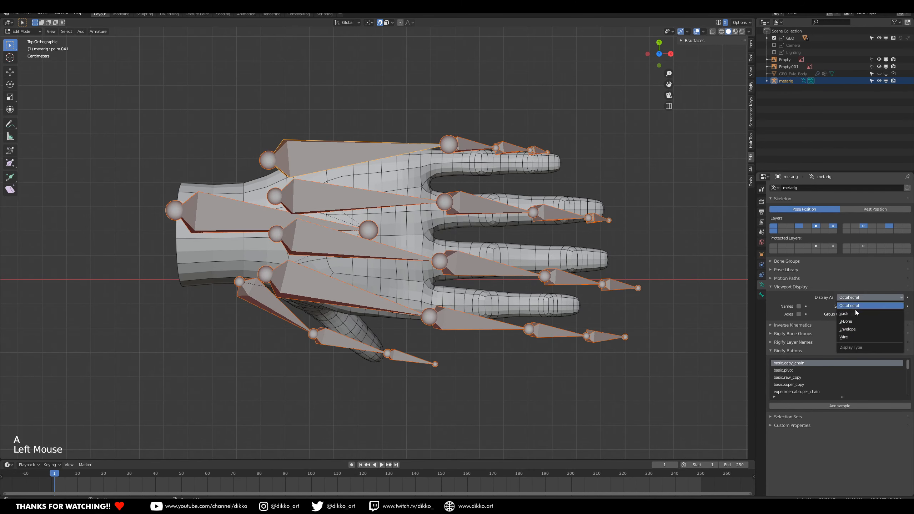
click(853, 314)
- Move the wrist-side joint of the little finger's palm bone inward onto the hand mesh
key(g)
click(281, 182)
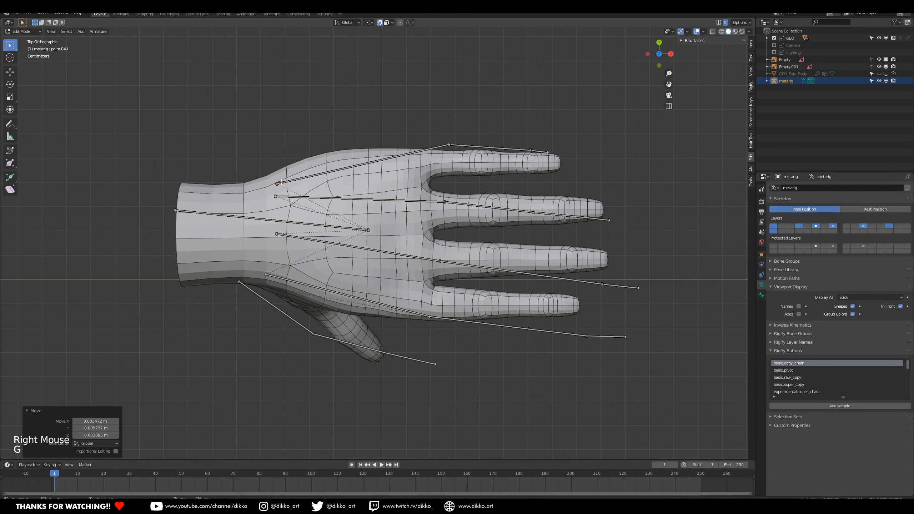
- Move the wrist-side joints of the ring, middle and index fingers' palm bones into line with their fingers on the hand mesh
right_click(275, 198)
key(g)
click(275, 209)
right_click(277, 235)
key(g)
click(277, 243)
right_click(266, 274)
key(g)
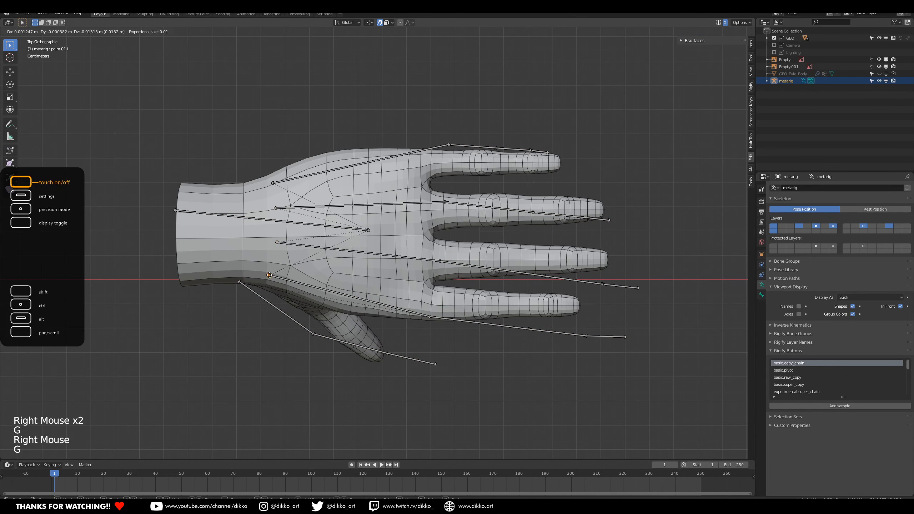
click(308, 274)
right_click(283, 244)
key(g)
key(ctrl+z)
- Shift the wrist-side joints of the middle, ring and little fingers' palm bones further toward the fingers
right_click(277, 242)
key(g)
click(309, 248)
right_click(276, 208)
click(307, 211)
right_click(274, 183)
key(g)
click(302, 179)
shift+middle_drag(432, 151, 394, 187)
scroll(403, 180, up, 1)
right_click(417, 168)
key(g)
click(390, 189)
key(ctrl+z)
- Box-select the little finger's knuckle and middle joints in turn and move each onto its matching position on the mesh
key(b)
drag(410, 158, 427, 178)
key(g)
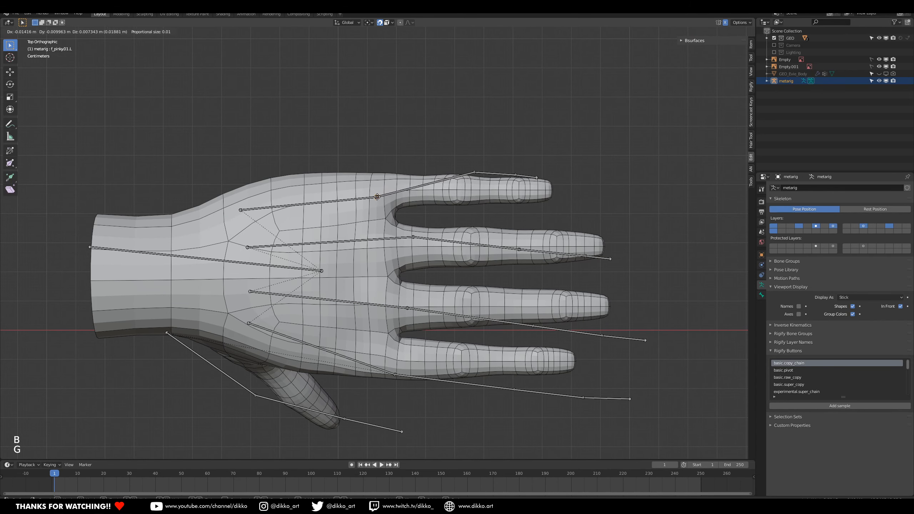
right_click(397, 189)
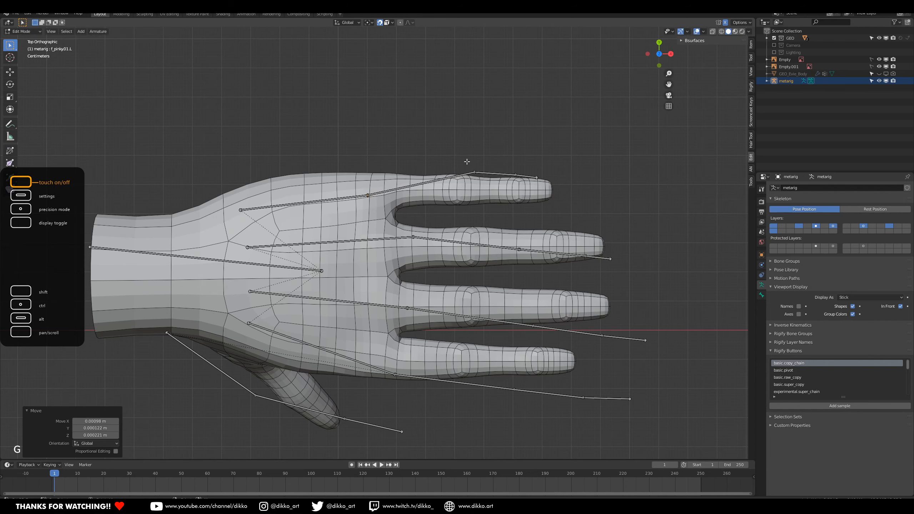
key(b)
drag(465, 162, 484, 180)
key(g)
click(539, 179)
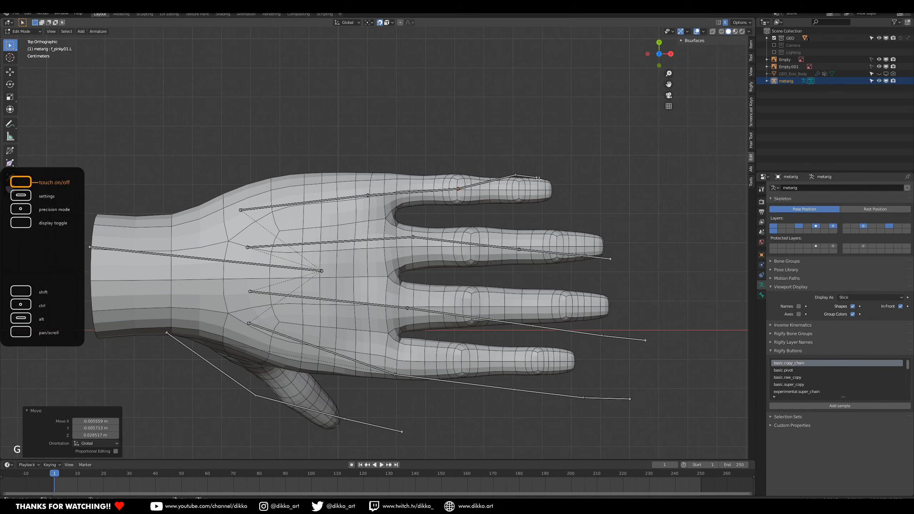
- Move the little finger's tip and last joint onto the fingertip and outer knuckle loops of the mesh
right_click(551, 191)
key(b)
drag(504, 157, 527, 186)
key(g)
click(519, 189)
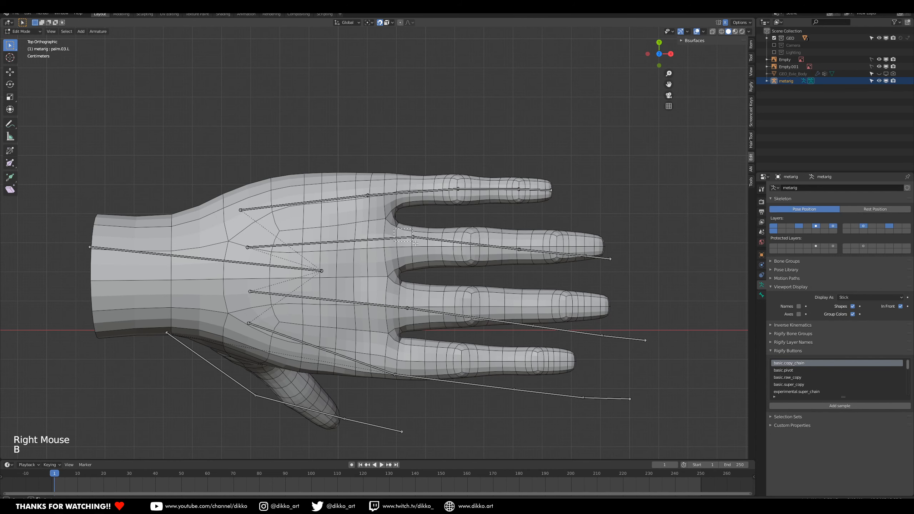
- Move the ring finger's knuckle joint back into the palm and its middle joint onto the finger's middle knuckle loops
drag(416, 244, 428, 252)
key(g)
click(371, 247)
right_click(513, 248)
key(b)
drag(498, 233, 538, 265)
key(g)
click(471, 248)
- Move the ring finger's last joint onto the outer knuckle loops and align its tip joint with the finger's centre line
right_click(586, 254)
right_click(587, 252)
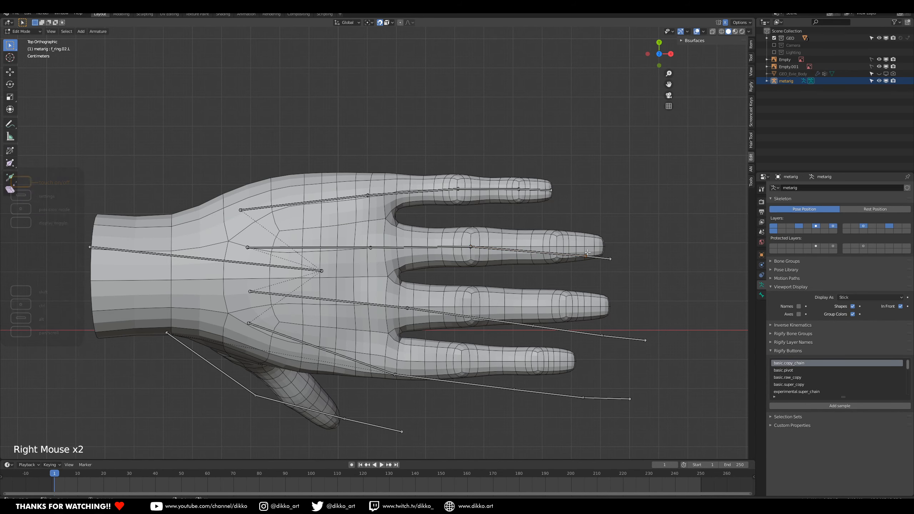
key(g)
click(560, 251)
right_click(615, 260)
key(b)
drag(625, 247, 605, 265)
key(g)
right_click(614, 252)
- Move the middle finger's knuckle joint back into the palm and its middle joint onto the finger's middle knuckle loops
right_click(410, 309)
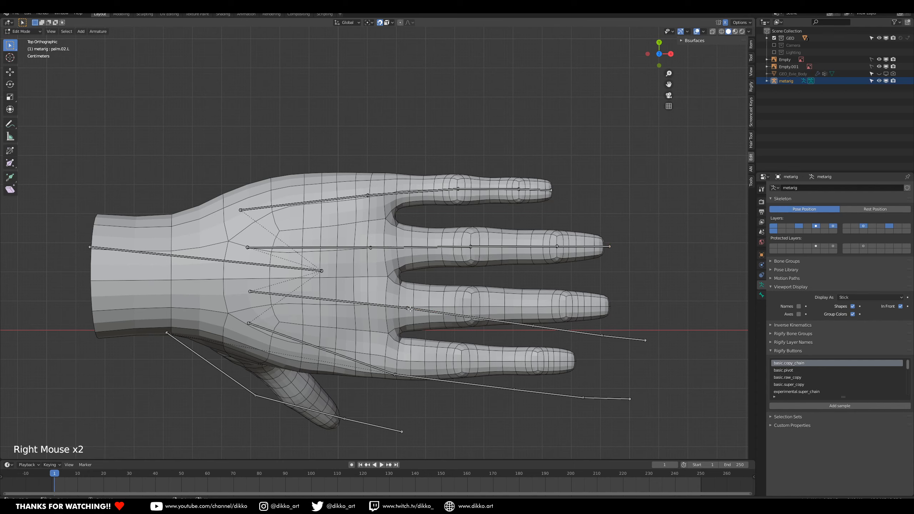
key(g)
click(386, 318)
right_click(536, 330)
key(g)
click(483, 312)
- Move the middle finger's last joint onto the outer knuckle loops and its tip joint to the fingertip
key(b)
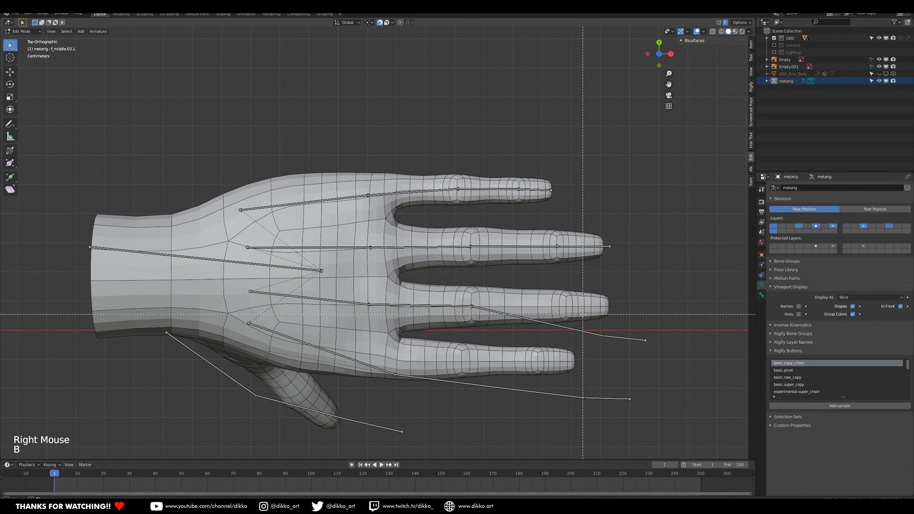
click(574, 305)
right_click(660, 344)
key(b)
drag(670, 327, 628, 356)
key(g)
click(615, 314)
- Pull the ring finger's tip joint back to the end of the finger mesh
right_click(612, 250)
key(b)
drag(610, 231, 632, 265)
key(g)
click(628, 266)
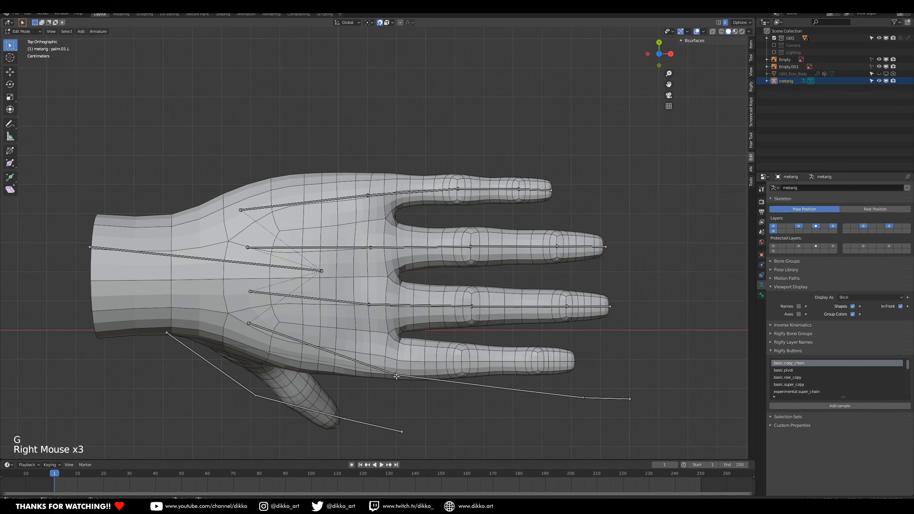
- Move the index finger's knuckle, middle, last and tip joints onto their matching positions along the finger mesh
key(g)
click(459, 379)
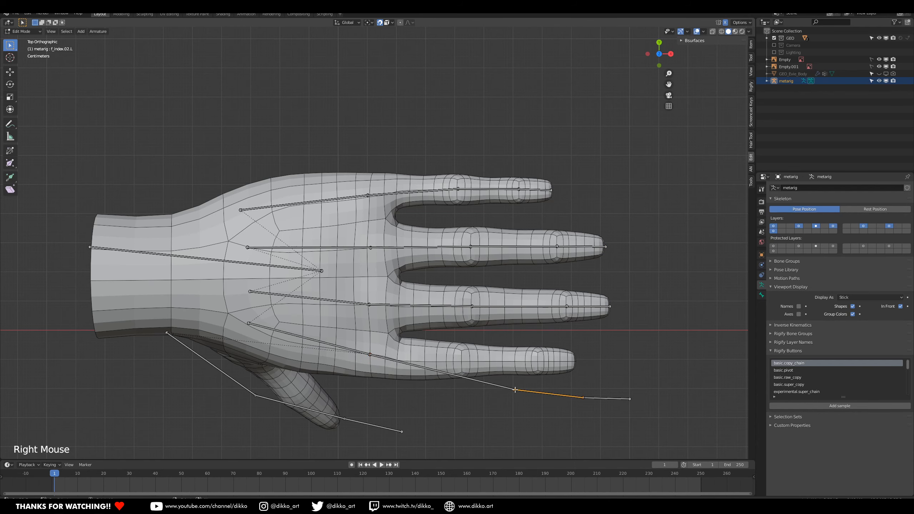
key(g)
right_click(463, 361)
right_click(582, 398)
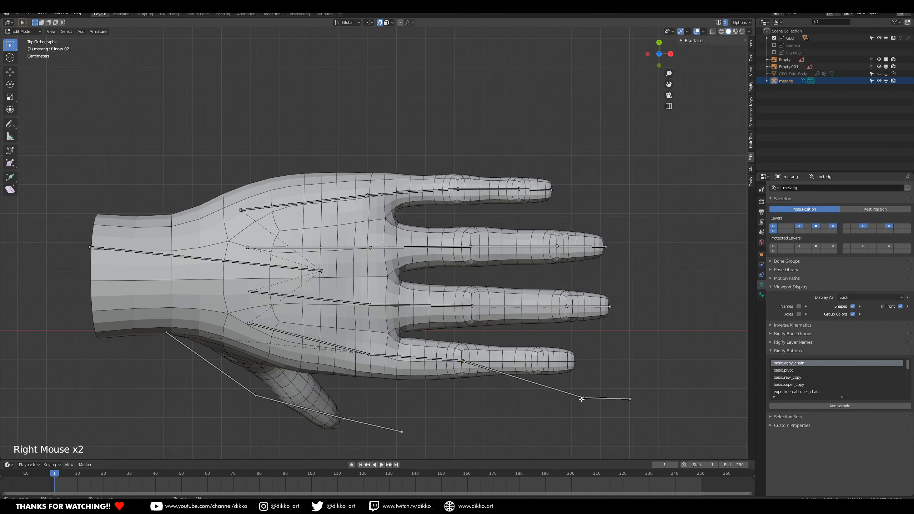
key(g)
click(619, 386)
key(g)
click(599, 373)
- Move the thumb bones' joints toward the thumb mesh so the chain follows the thumb from its base
middle_drag(596, 368, 590, 316)
scroll(533, 288, down, 3)
shift+middle_drag(518, 285, 450, 288)
middle_drag(432, 306, 393, 270)
scroll(409, 263, up, 3)
shift+middle_drag(400, 274, 425, 259)
middle_drag(422, 258, 399, 260)
shift+middle_drag(342, 259, 451, 296)
middle_drag(446, 295, 421, 288)
shift+middle_drag(407, 292, 393, 289)
right_click(258, 300)
key(g)
click(268, 288)
middle_drag(270, 288, 306, 281)
key(g)
click(362, 355)
- Move the thumb's outer joint and tip joint onto the end section of the thumb mesh
middle_drag(362, 355, 452, 390)
drag(426, 344, 464, 397)
middle_drag(463, 393, 424, 412)
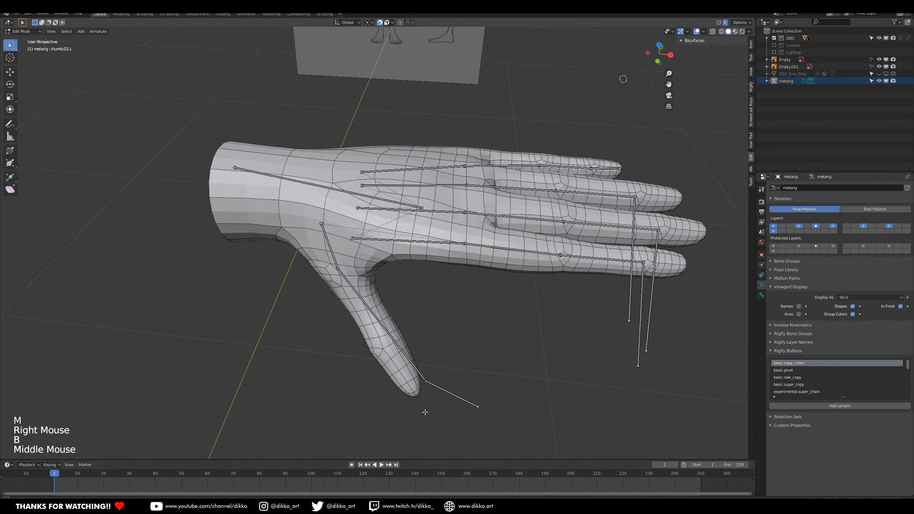
key(g)
click(391, 379)
right_click(485, 402)
key(b)
drag(508, 392, 452, 427)
middle_drag(448, 425, 451, 386)
key(g)
click(390, 382)
- Refine the positions of the thumb's outer bone joints so they sit inside the thumb mesh
mouse_move(391, 382)
middle_down()
mouse_move(428, 360)
mouse_move(406, 376)
middle_up()
key(g)
click(390, 382)
drag(422, 390, 422, 390)
key(g)
click(418, 383)
- Move the low-hanging tip joint of the index finger up to the index fingertip
middle_drag(418, 382, 360, 355)
scroll(414, 335, down, 2)
shift+middle_drag(439, 320, 407, 331)
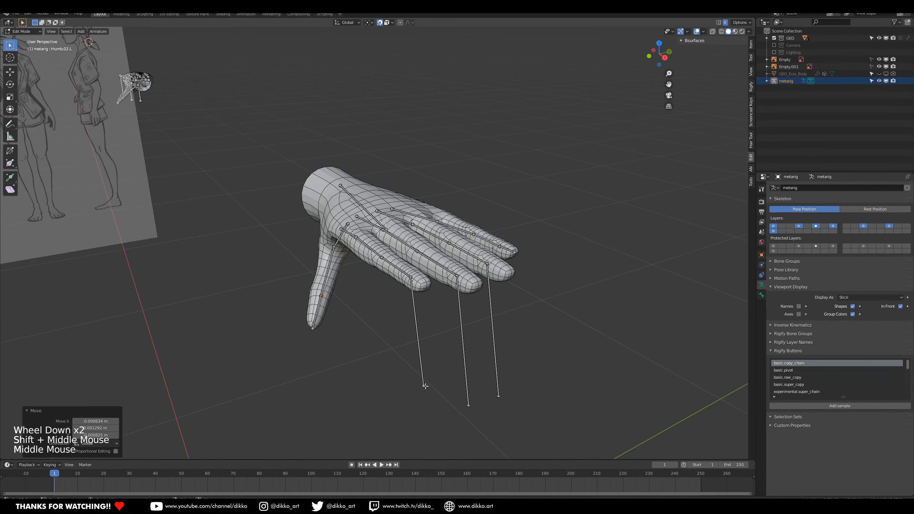
right_click(425, 386)
middle_drag(425, 386, 436, 402)
key(g)
click(431, 300)
middle_drag(431, 300, 414, 320)
- Change the snapping target and reposition the index finger's tip joint within the fingertip
click(388, 23)
click(368, 53)
scroll(406, 303, up, 2)
key(g)
click(407, 308)
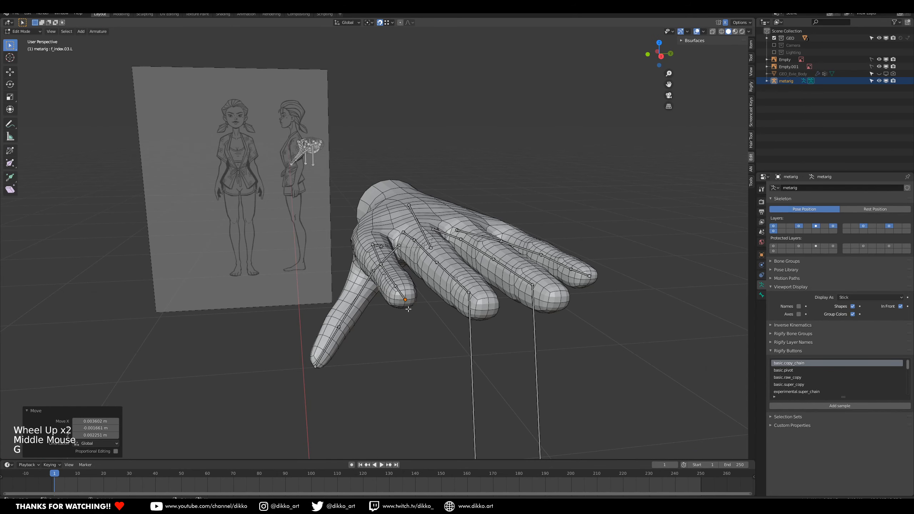
- Move the low-hanging tip joints of the middle and ring fingers up to their fingertips
scroll(414, 317, down, 2)
right_click(443, 422)
key(g)
click(456, 300)
scroll(457, 325, down, 3)
right_click(455, 374)
scroll(458, 364, up, 2)
key(g)
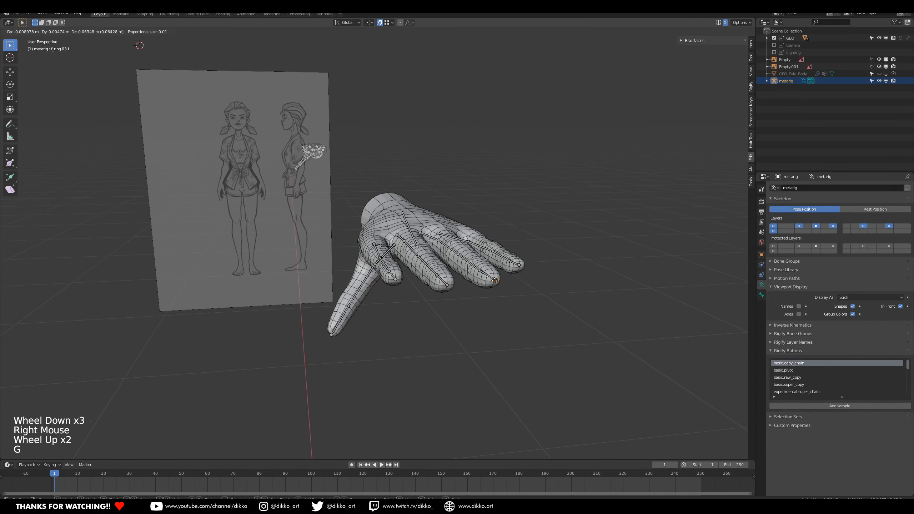
click(495, 282)
- Adjust the little finger's tip joint at the fingertip and turn off snapping
middle_drag(537, 301, 504, 304)
scroll(504, 305, up, 2)
right_click(562, 313)
key(g)
click(380, 22)
middle_drag(450, 288, 523, 292)
key(KP_1)
scroll(398, 247, up, 2)
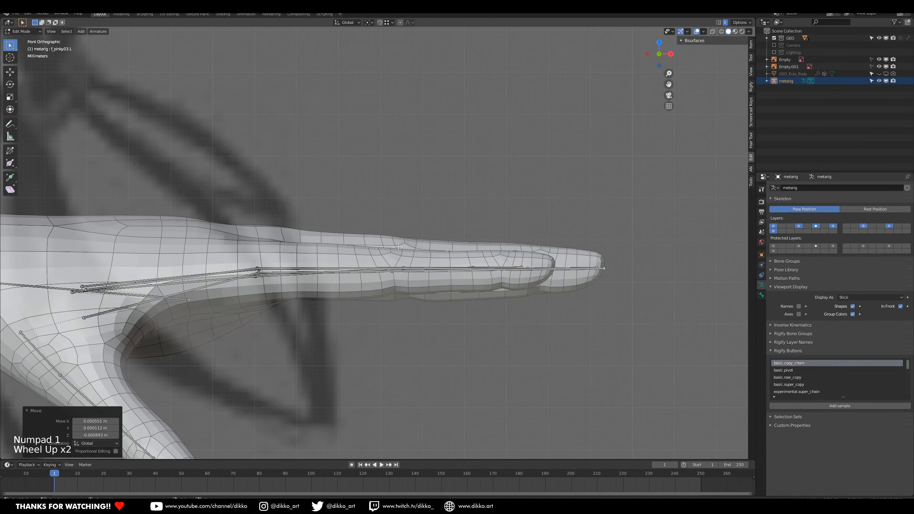
drag(415, 316, 418, 319)
key(g)
click(421, 310)
key(ctrl+z)
- Select the middle joints of the fingers and raise them slightly along Z in the front view
middle_drag(421, 308, 418, 333)
right_click(401, 248)
key(b)
drag(359, 181, 432, 318)
key(KP_1)
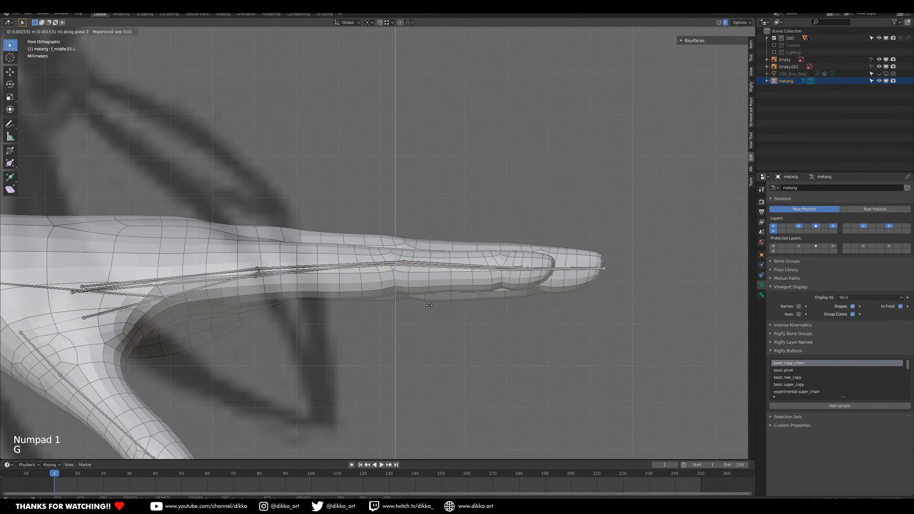
click(425, 304)
- Select the outer joints of the fingers and raise them about 0.0015 m along Z in the front view
middle_drag(425, 305, 422, 333)
key(KP_1)
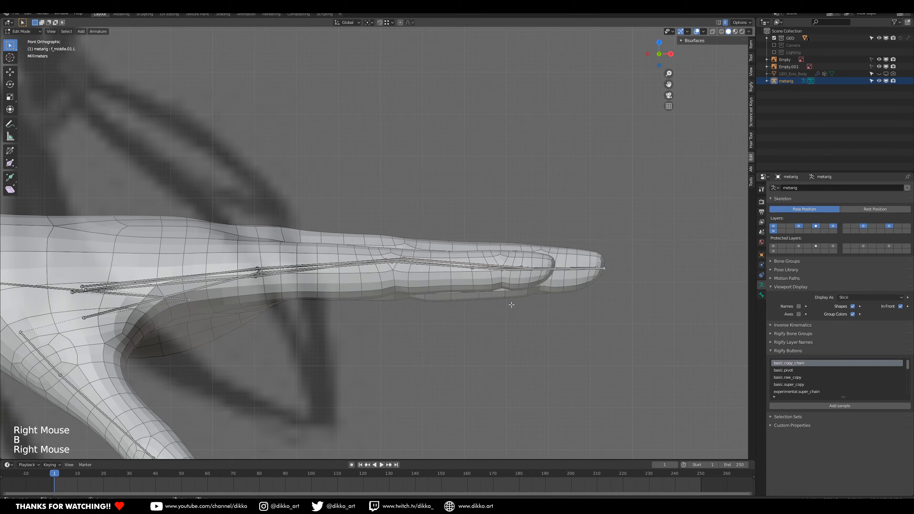
middle_drag(511, 305, 499, 267)
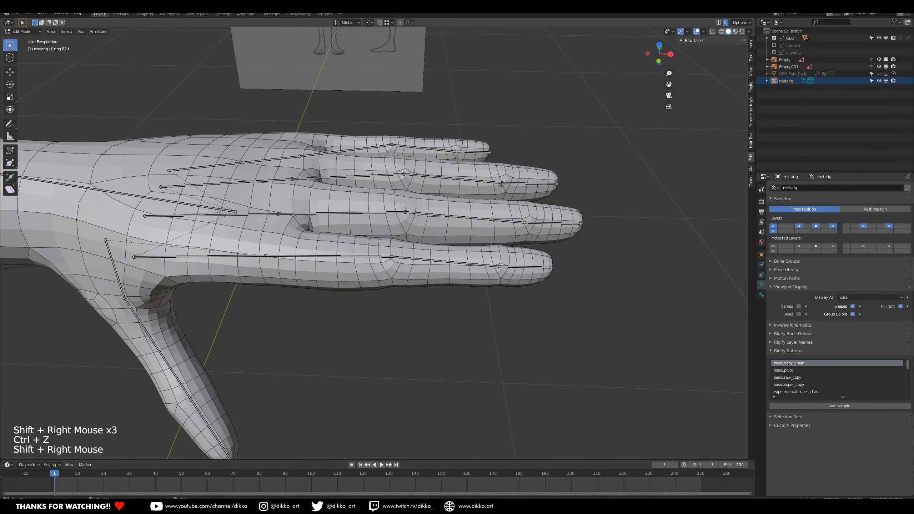
key(KP_1)
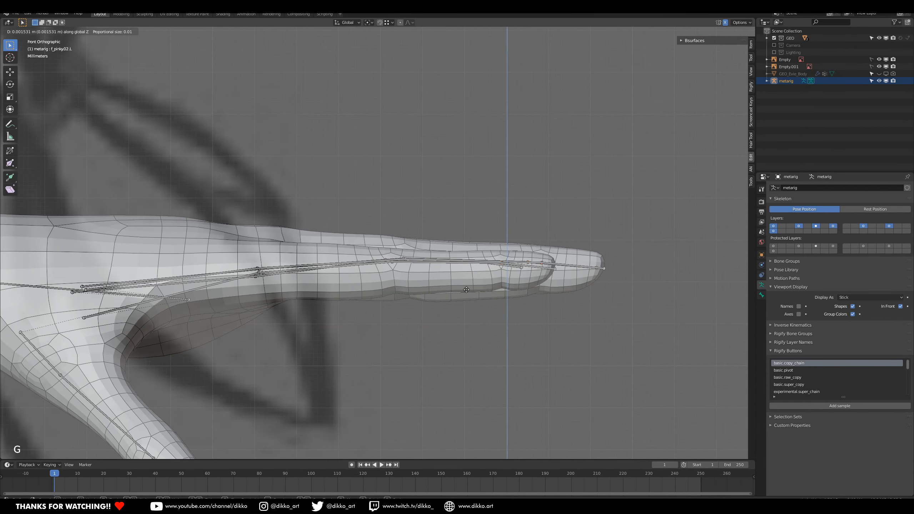
- Select a finger joint and move it slightly in the front view to fit inside the mesh
scroll(467, 290, down, 2)
shift+middle_drag(409, 296, 376, 283)
scroll(376, 284, up, 1)
right_click(376, 284)
key(g)
click(381, 293)
right_click(381, 294)
middle_drag(492, 164, 492, 195)
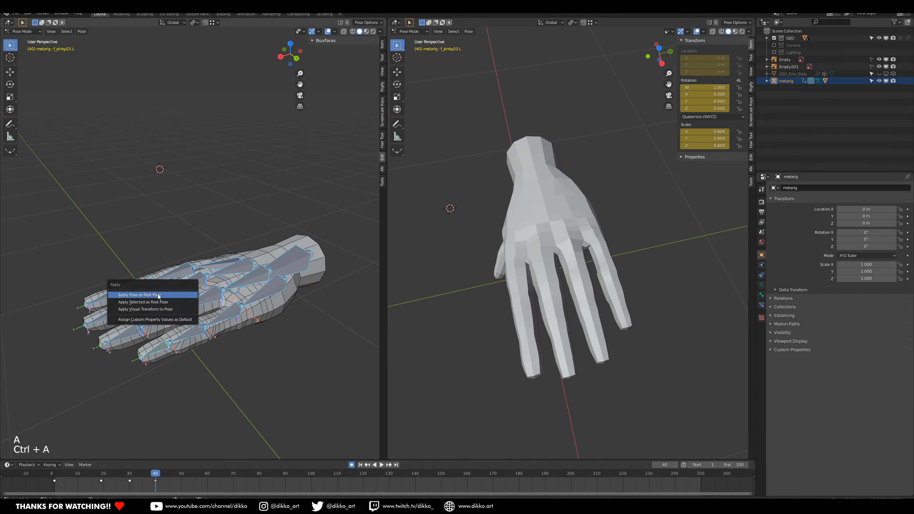
- Apply the current pose of the selected hand bones as the rest pose
click(173, 302)
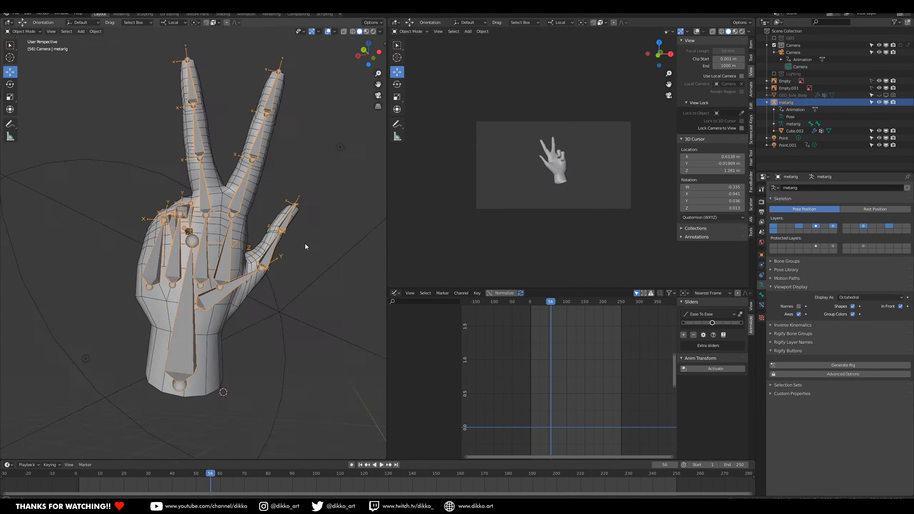
middle_drag(305, 247, 246, 226)
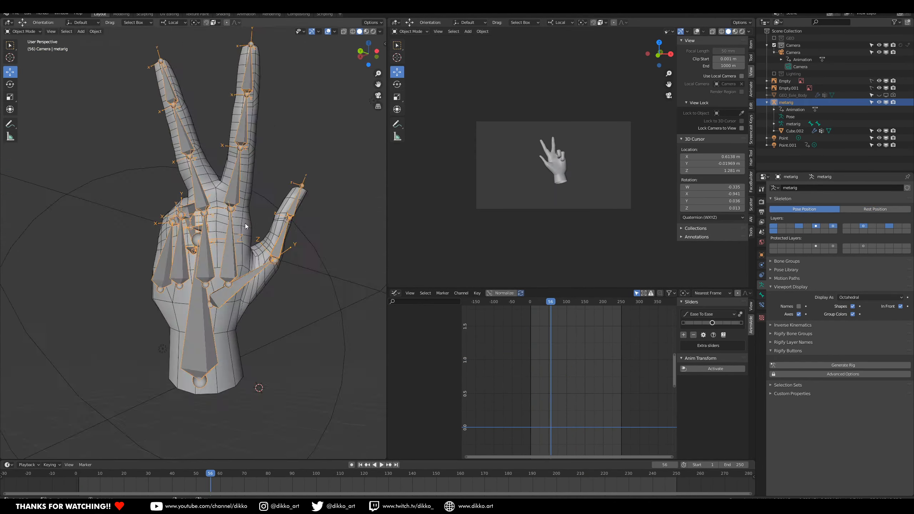